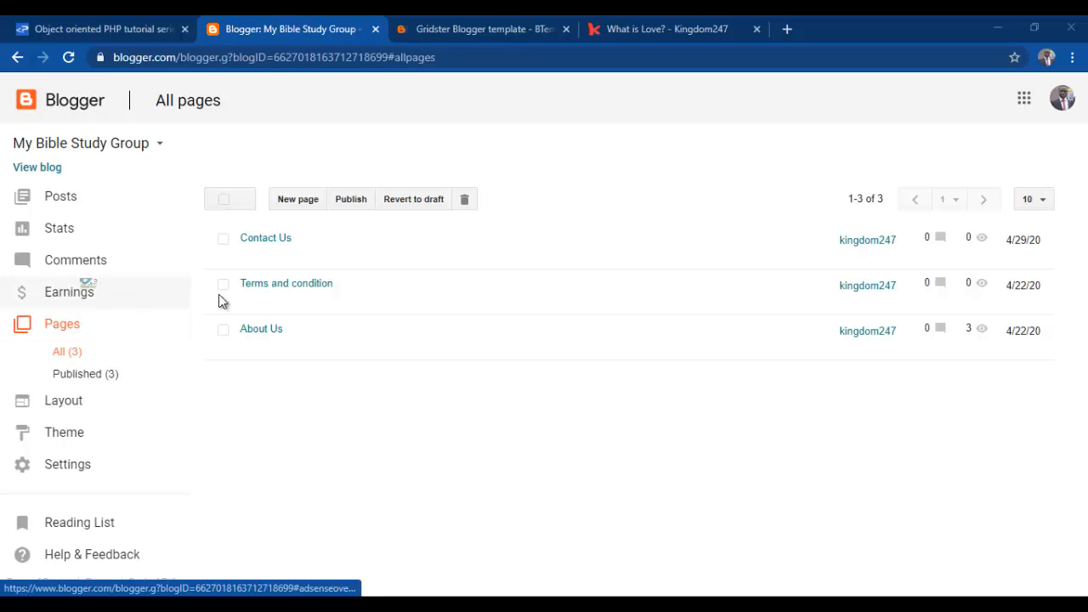
Step: Open the theme settings of the My Bible Study Group blog and view the Kingdom247 post as an example of a customized theme
mouse_move(276, 245)
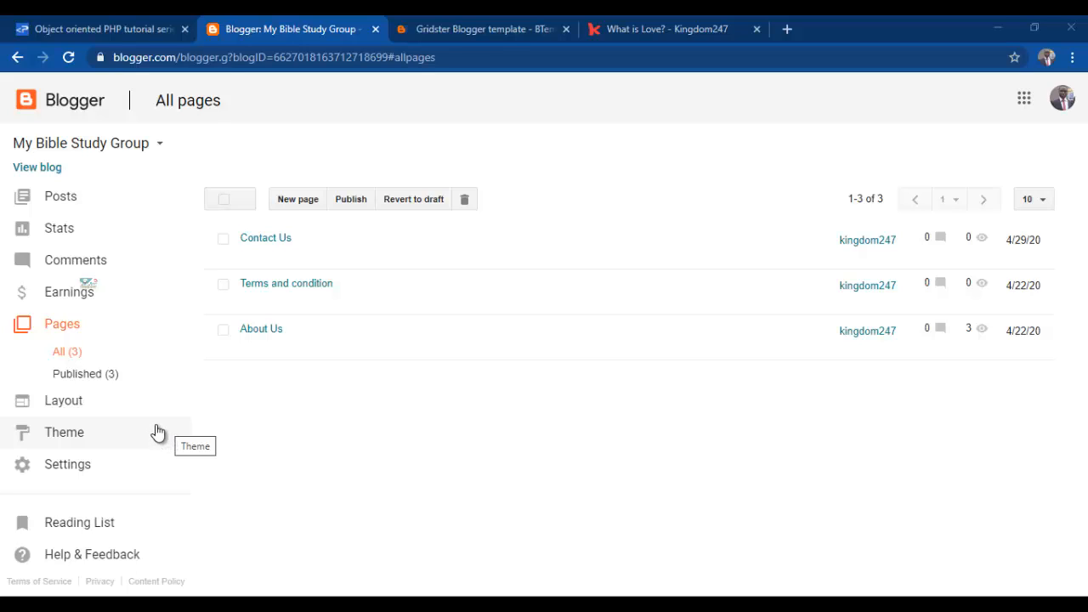
click(628, 18)
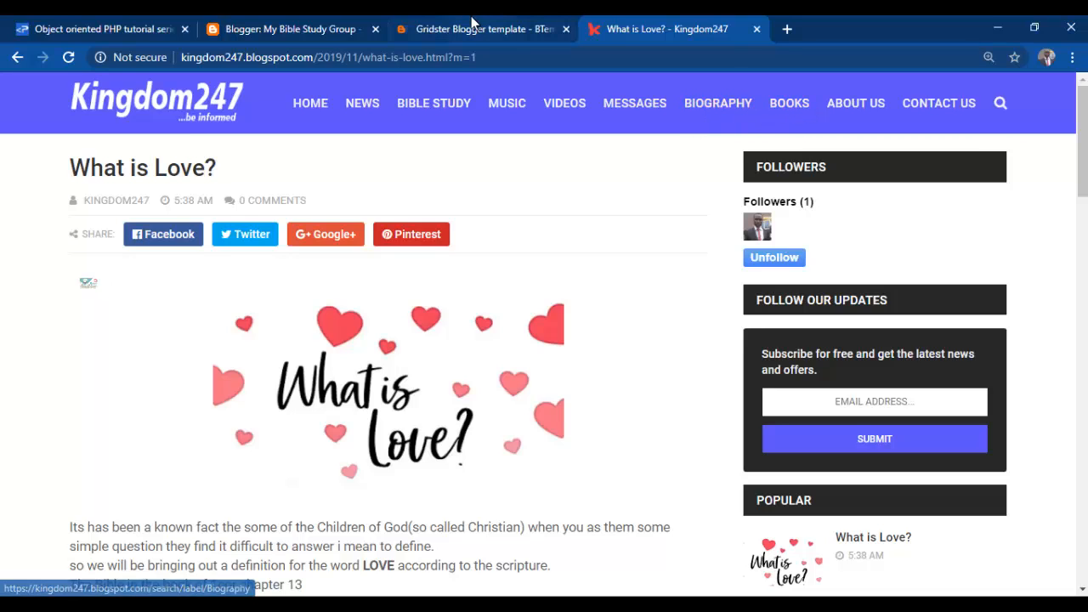
click(315, 18)
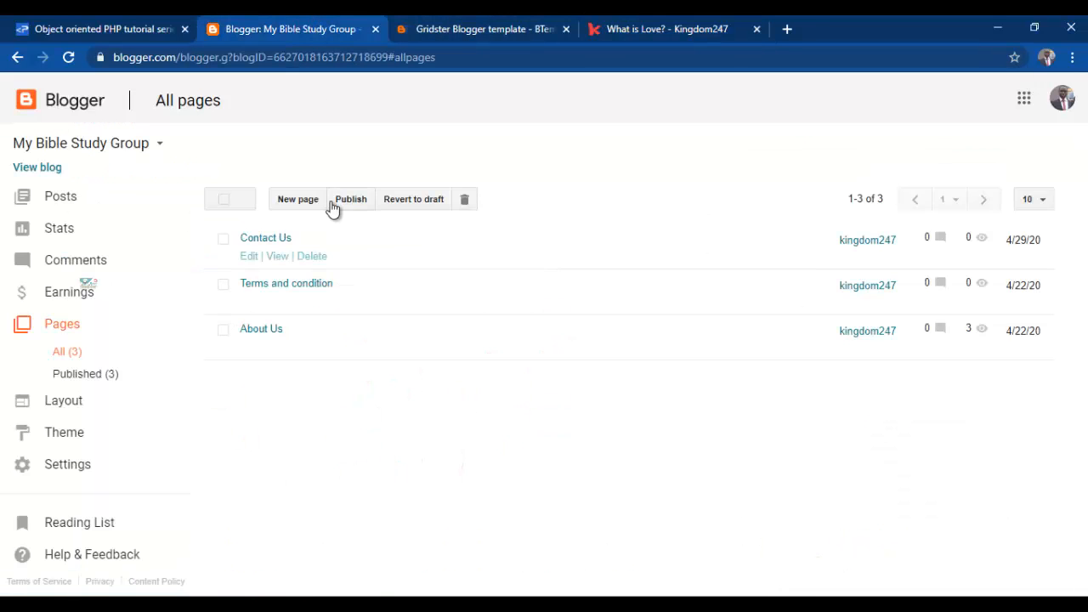
click(71, 440)
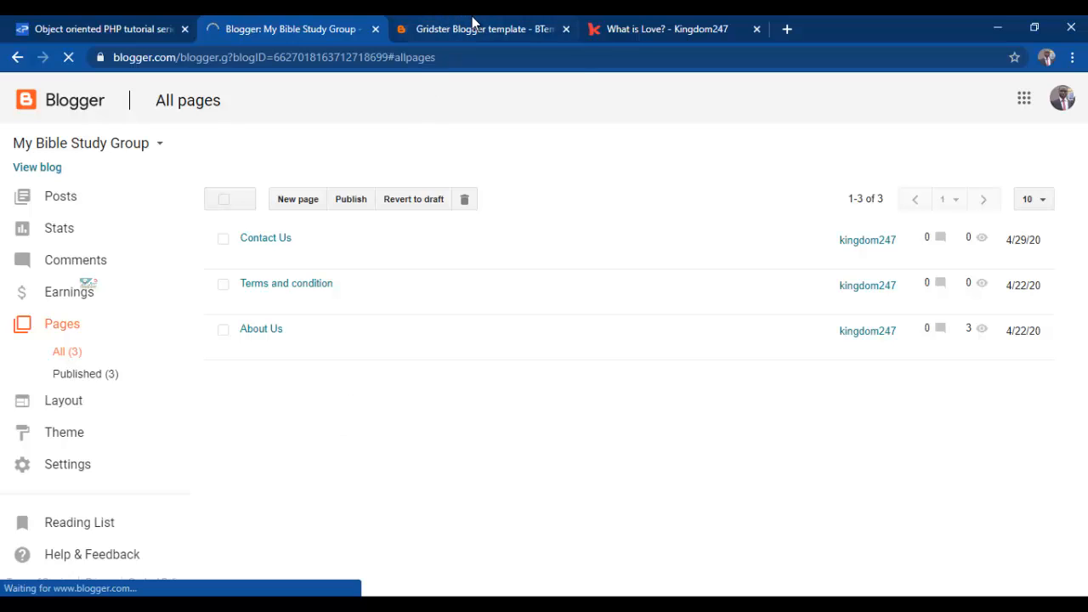
click(639, 17)
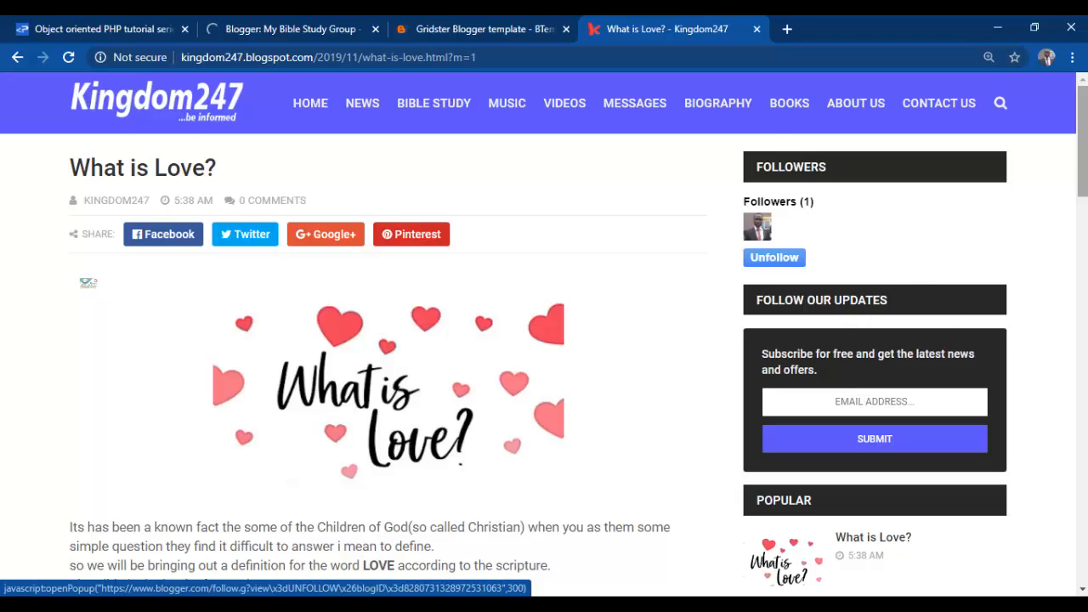
drag(1082, 170, 685, 312)
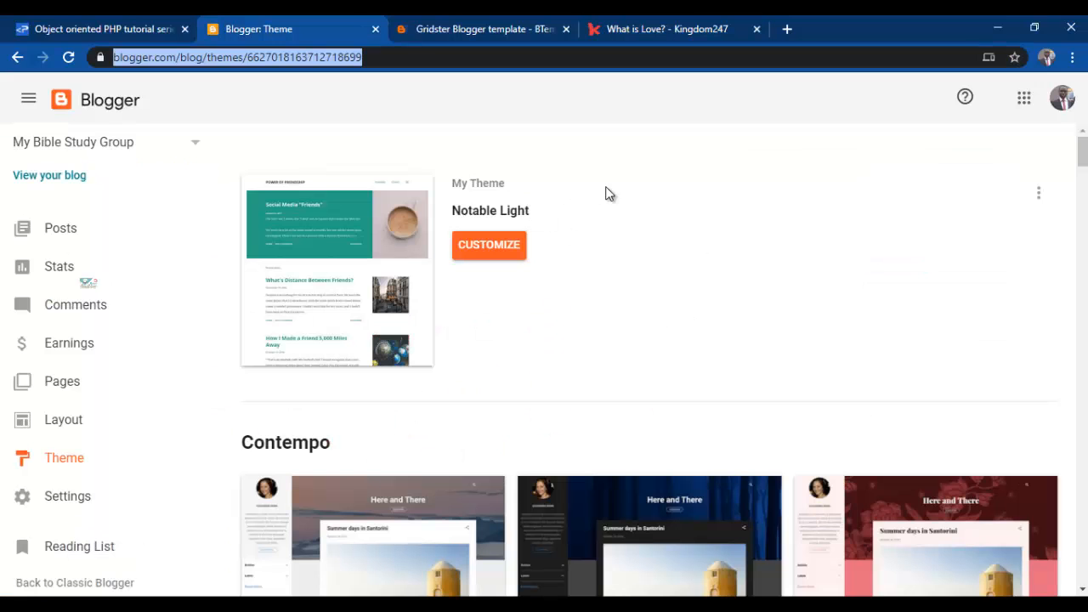
Step: Open the HTML code of the blog's current Notable Light theme for editing
click(584, 191)
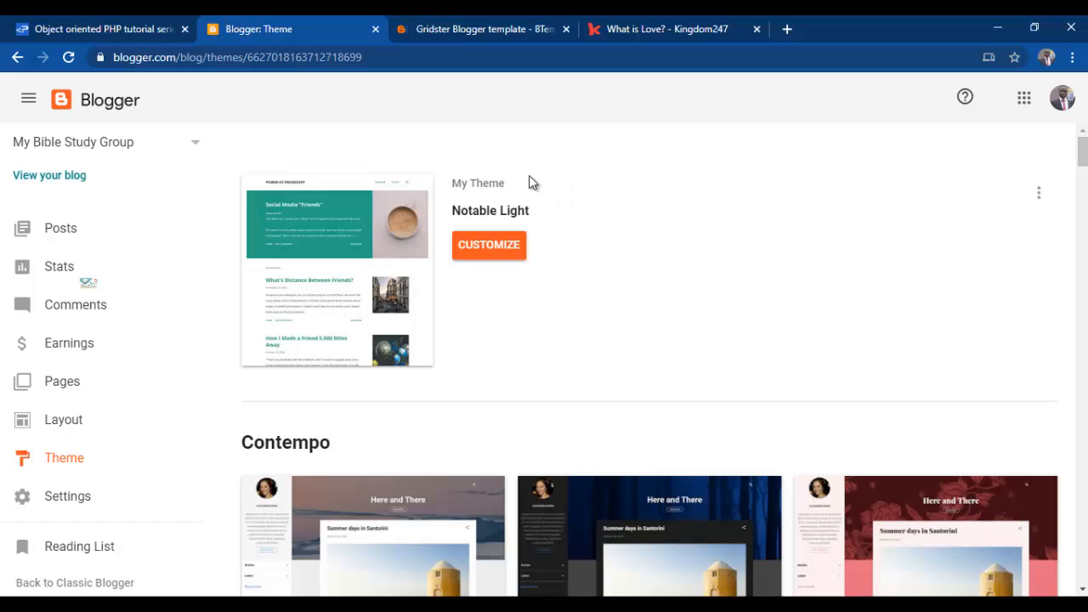
click(1039, 198)
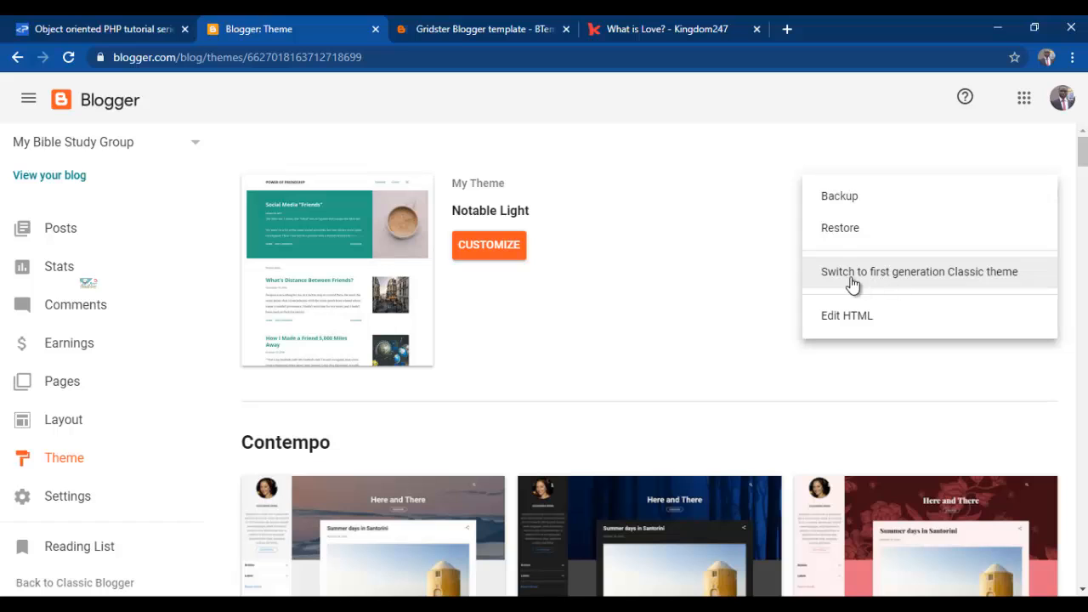
click(634, 286)
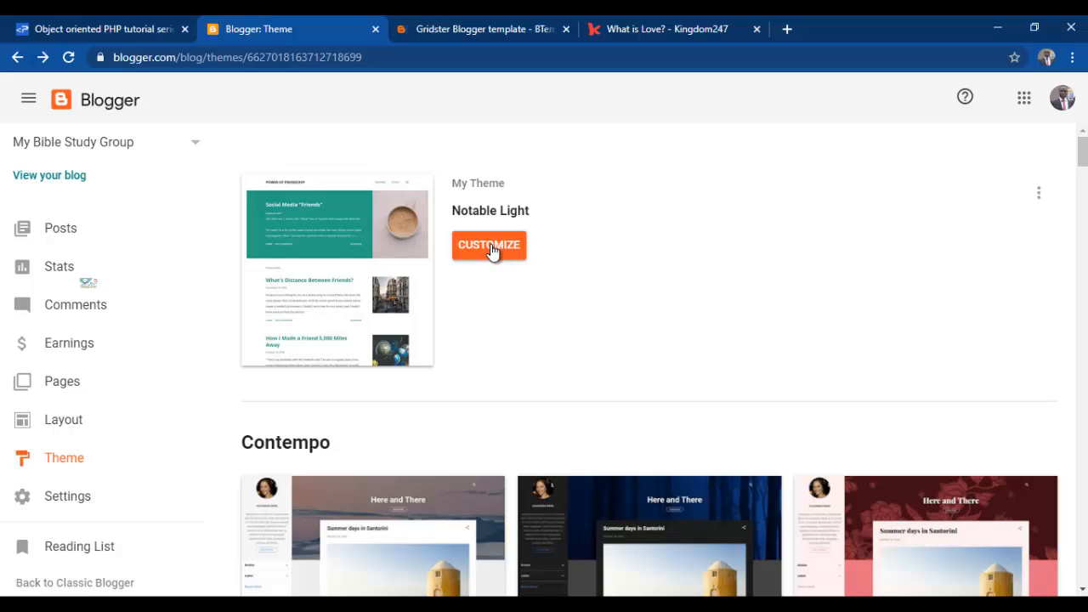
click(1040, 199)
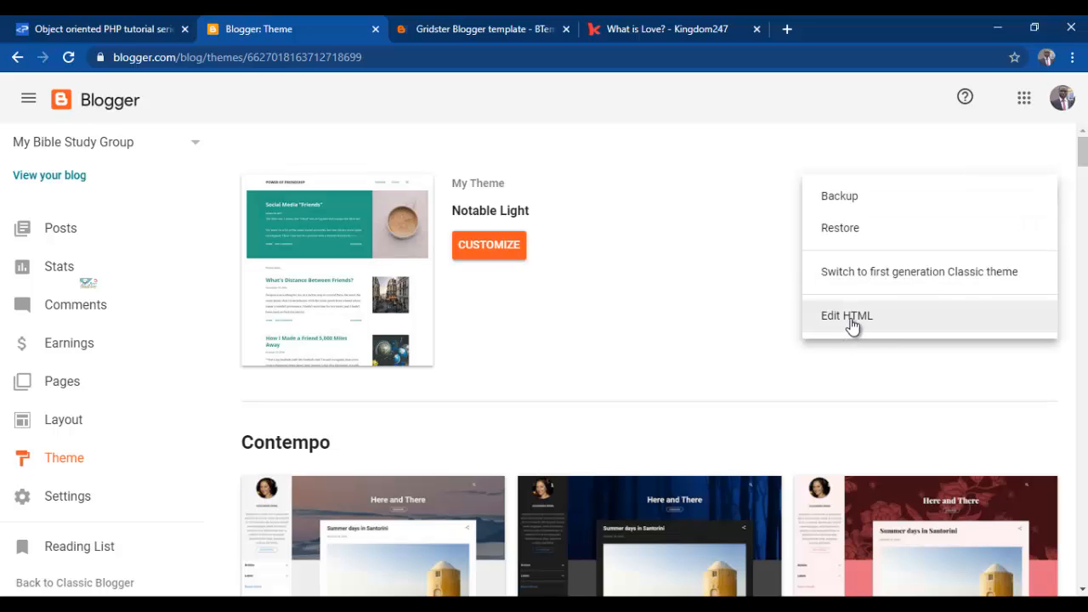
click(851, 322)
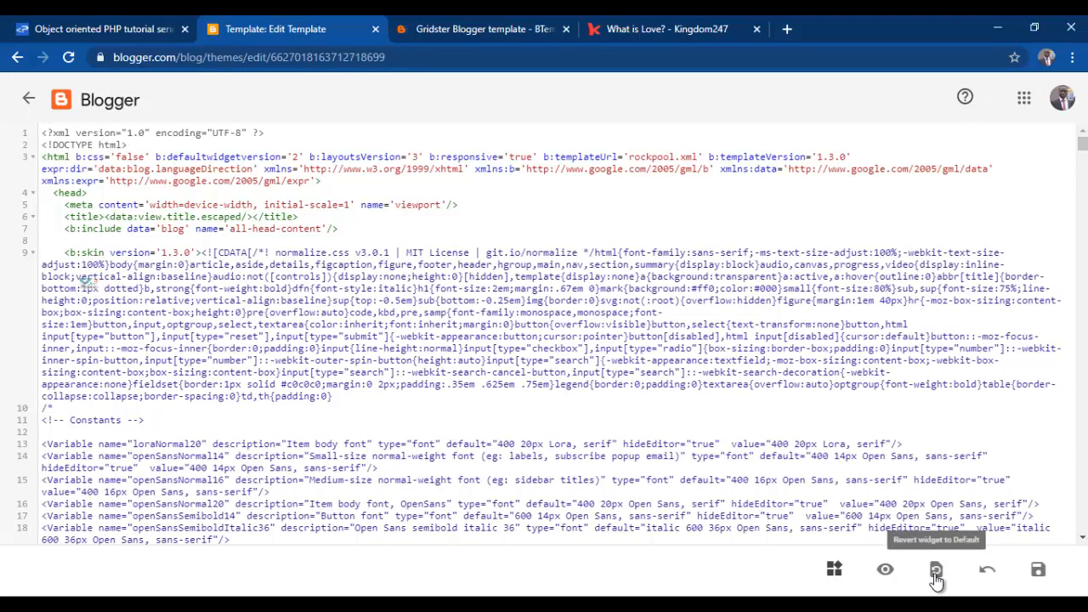
click(1037, 572)
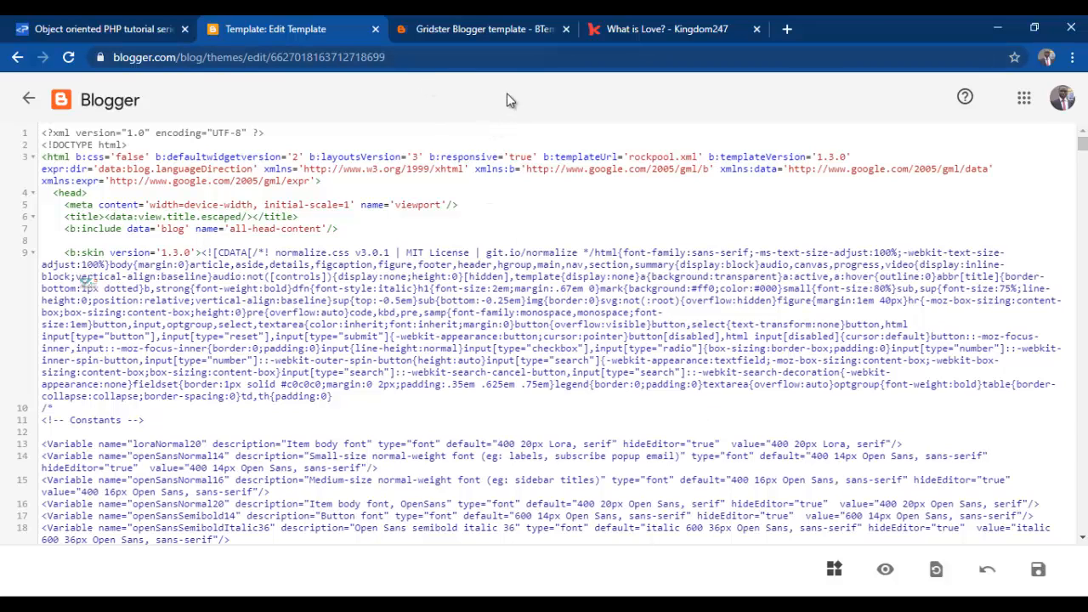
Step: Look over the Gridster template page and its related portfolio templates on BTemplates
click(499, 29)
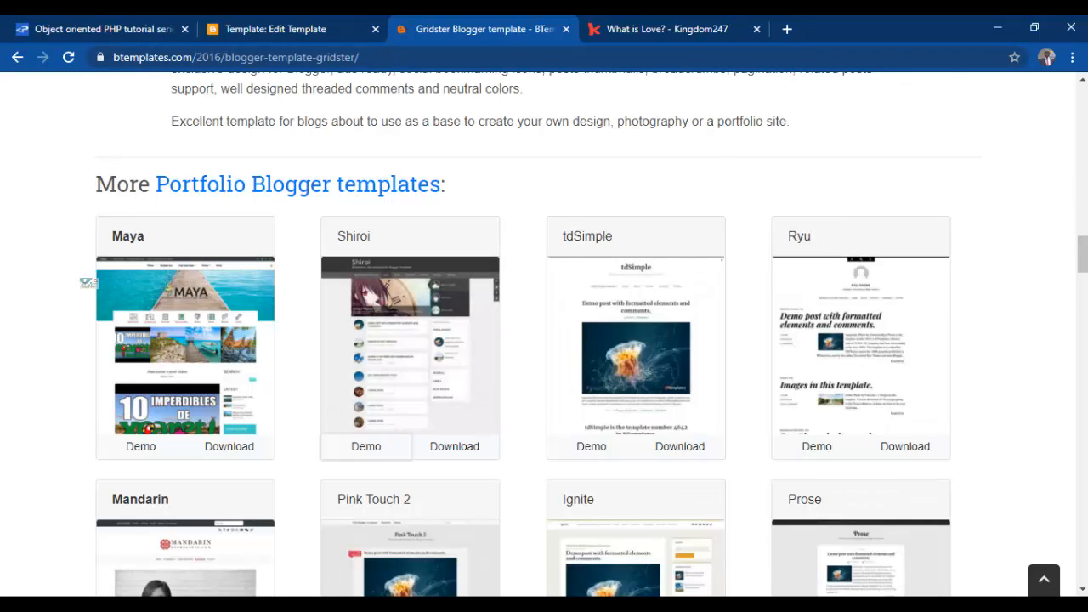
scroll(1081, 280, down, 5)
scroll(1081, 281, up, 12)
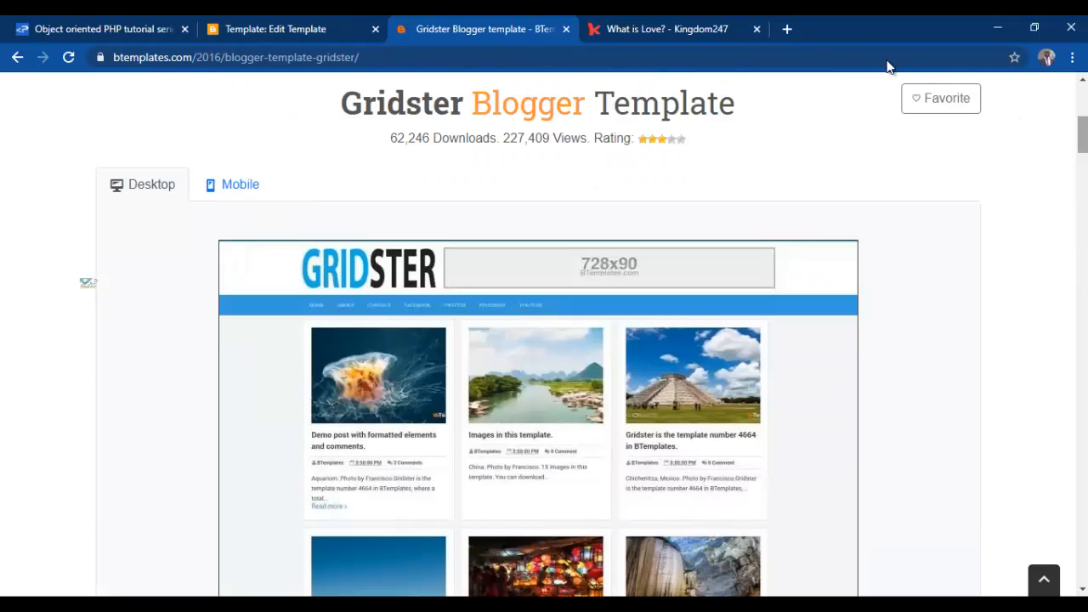
Step: Search Google for "blogger free responsive templates" in a new browser tab and browse the results
click(785, 30)
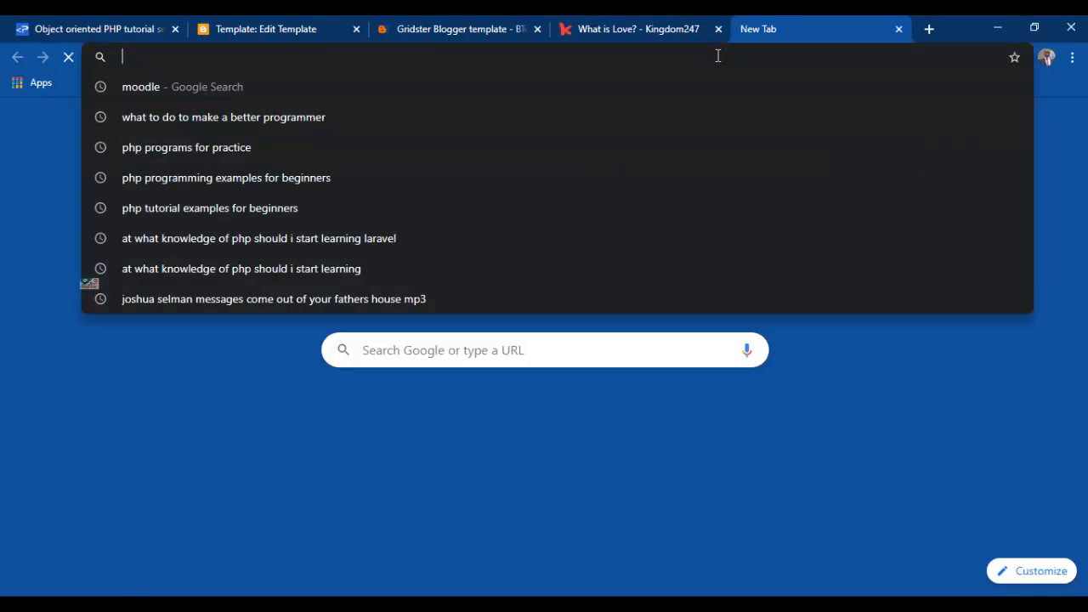
text(br)
text(lo)
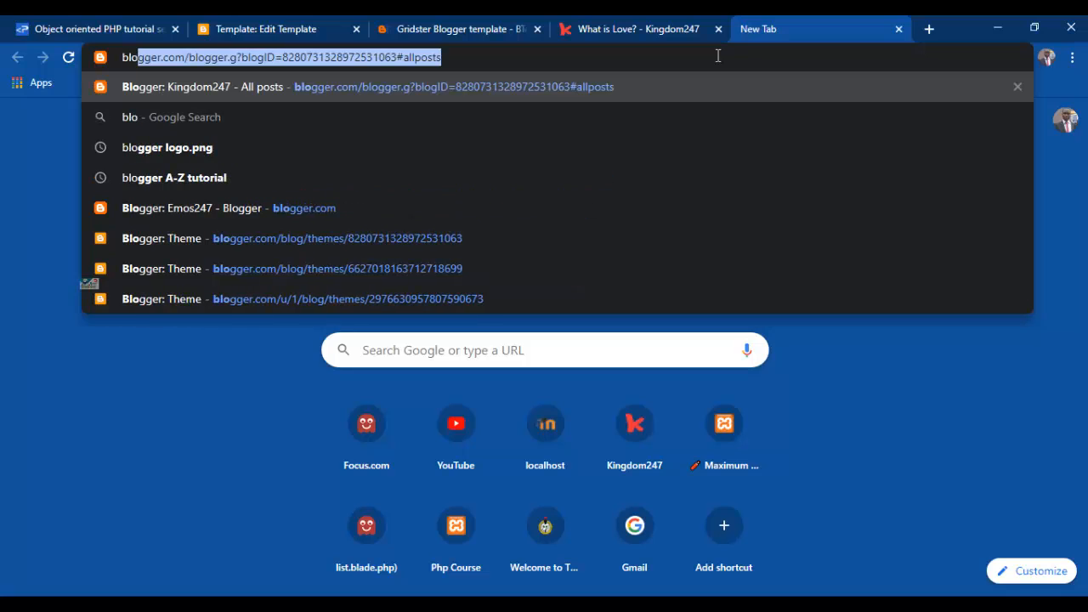
text(geer)
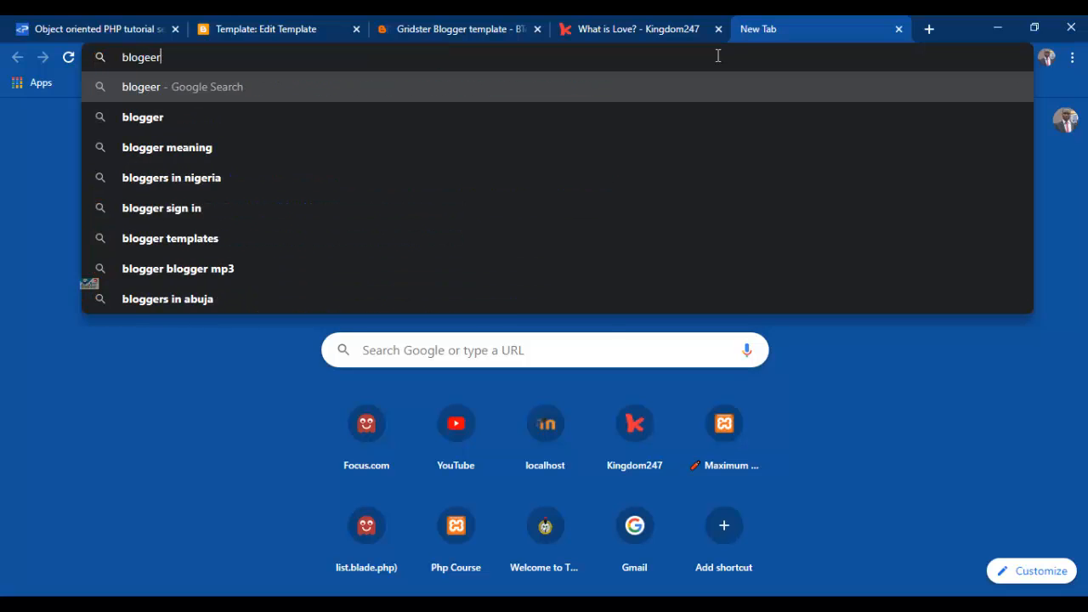
key(BackSpace)
key(BackSpace)
key(BackSpace)
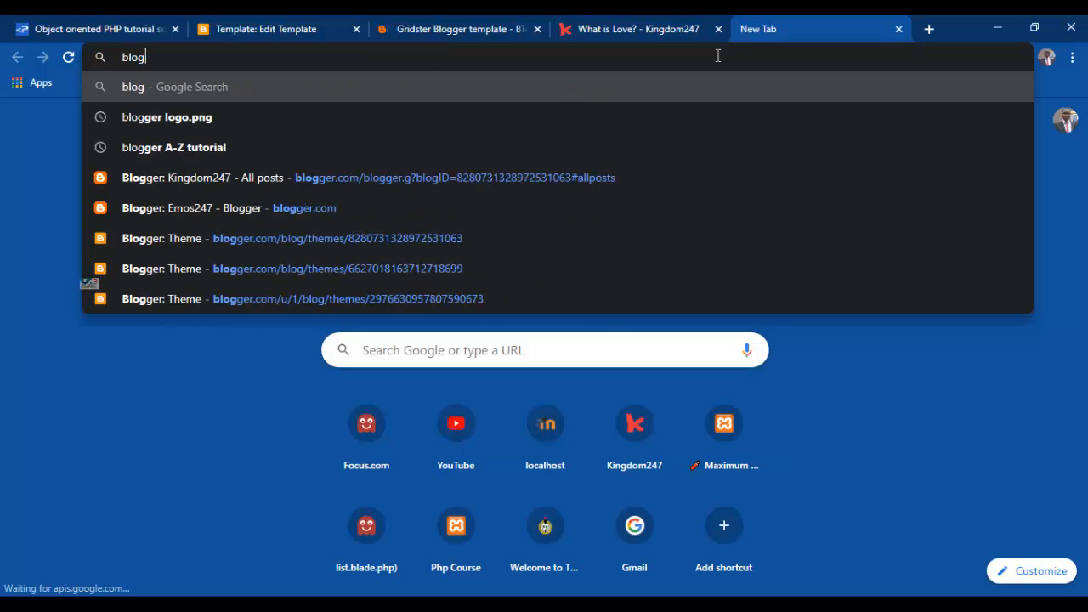
text(ger fr)
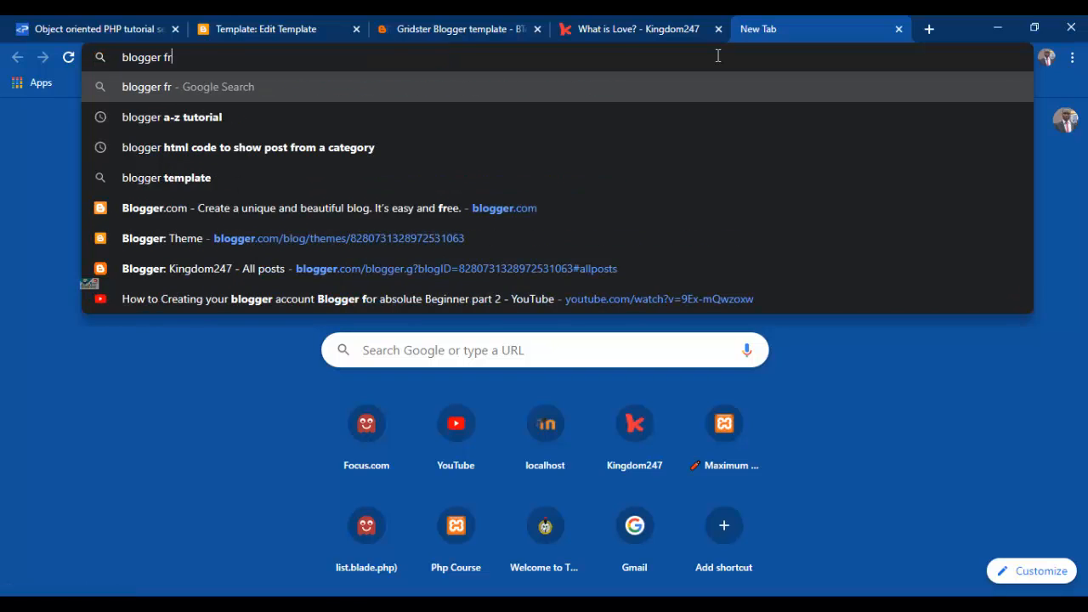
text(ee respo)
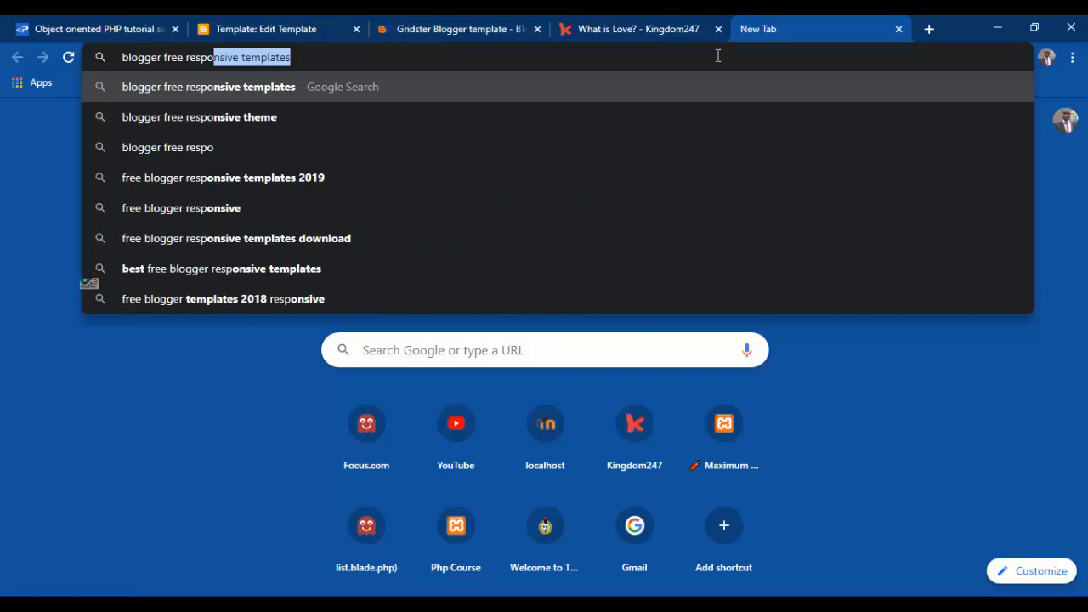
text(nvie)
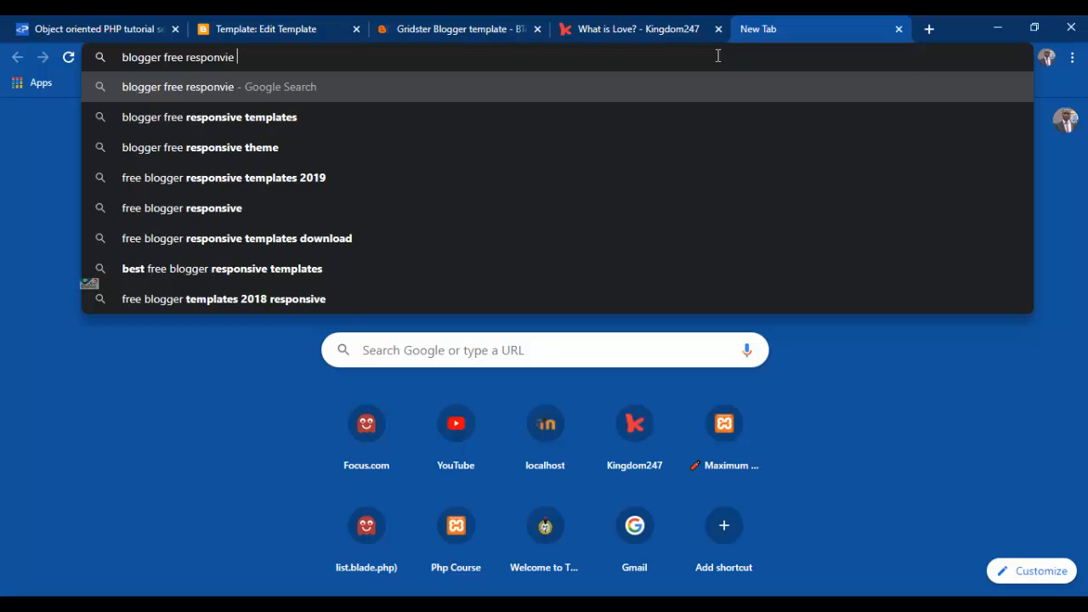
key(Down)
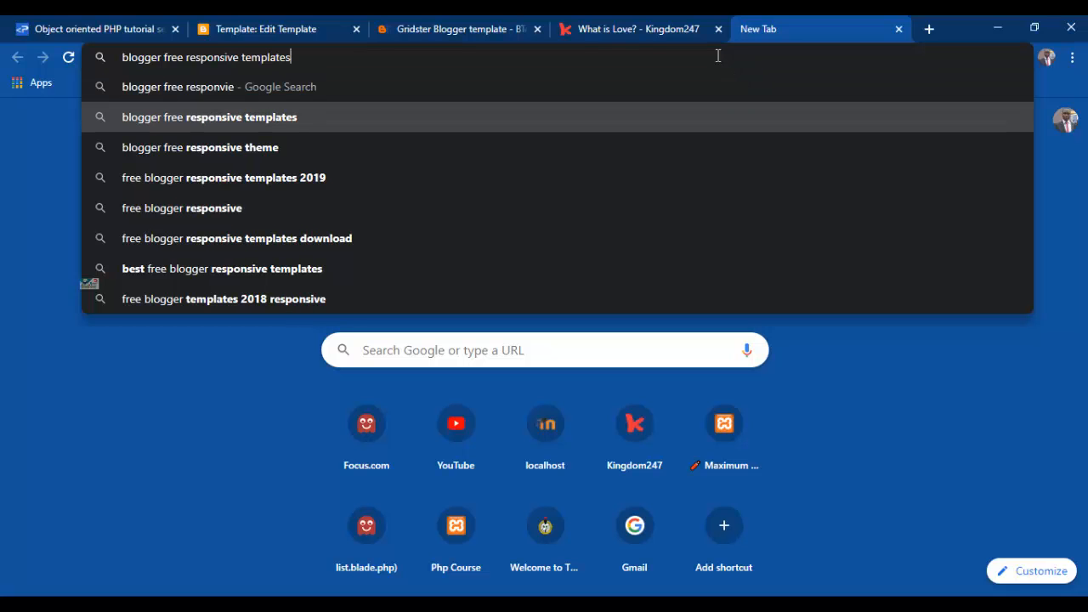
key(Return)
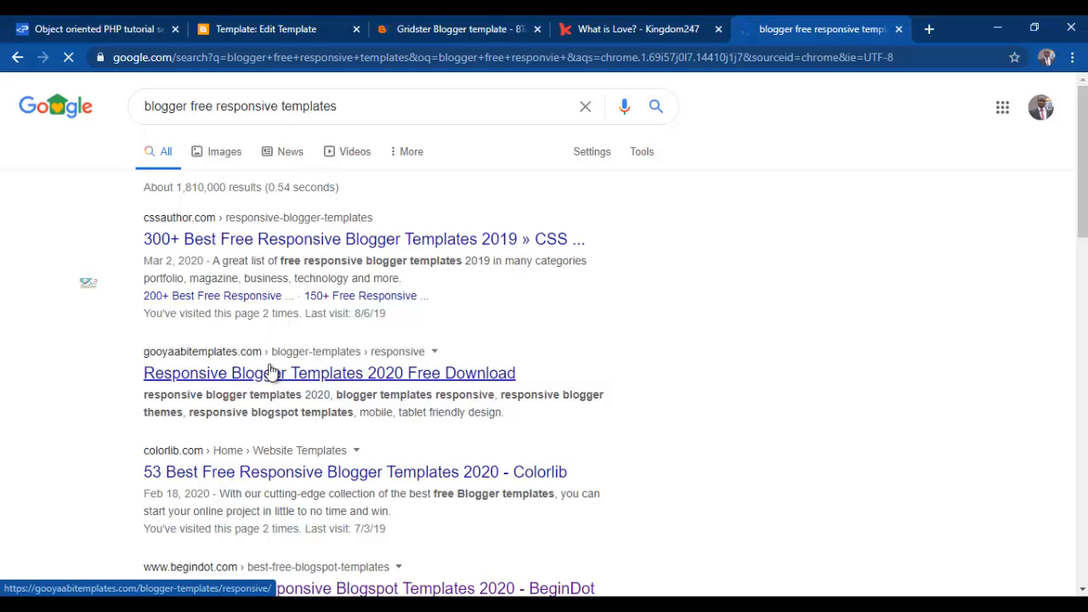
scroll(647, 374, down, 5)
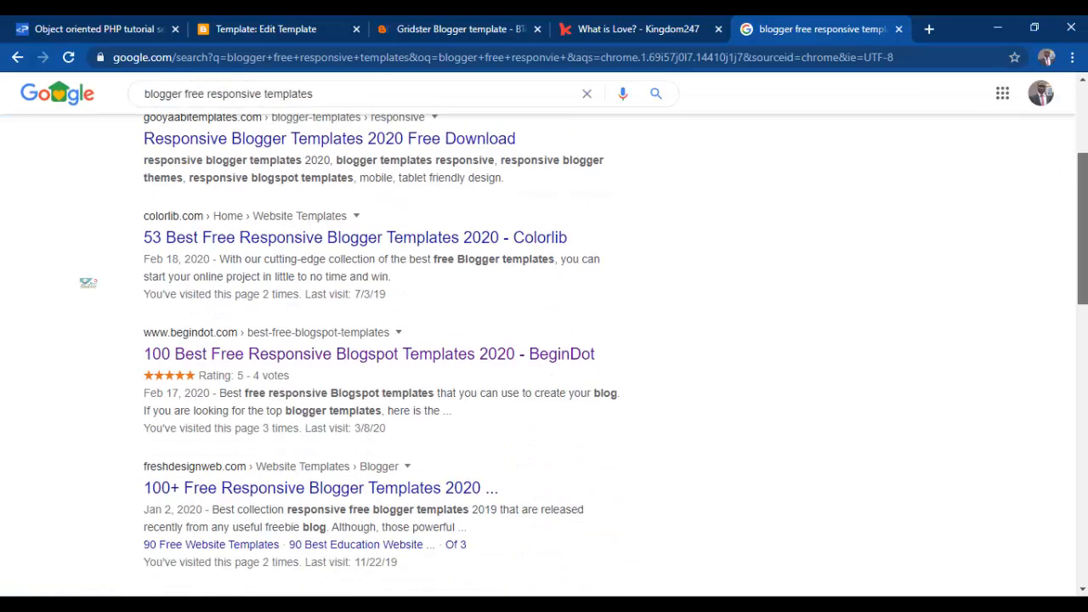
scroll(544, 340, down, 2)
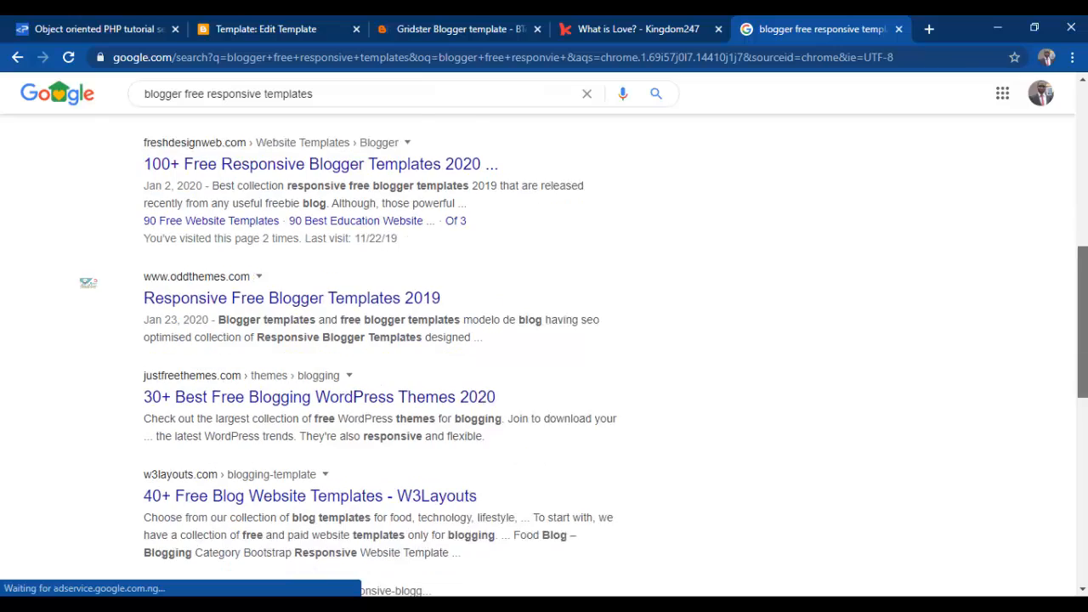
scroll(987, 331, down, 3)
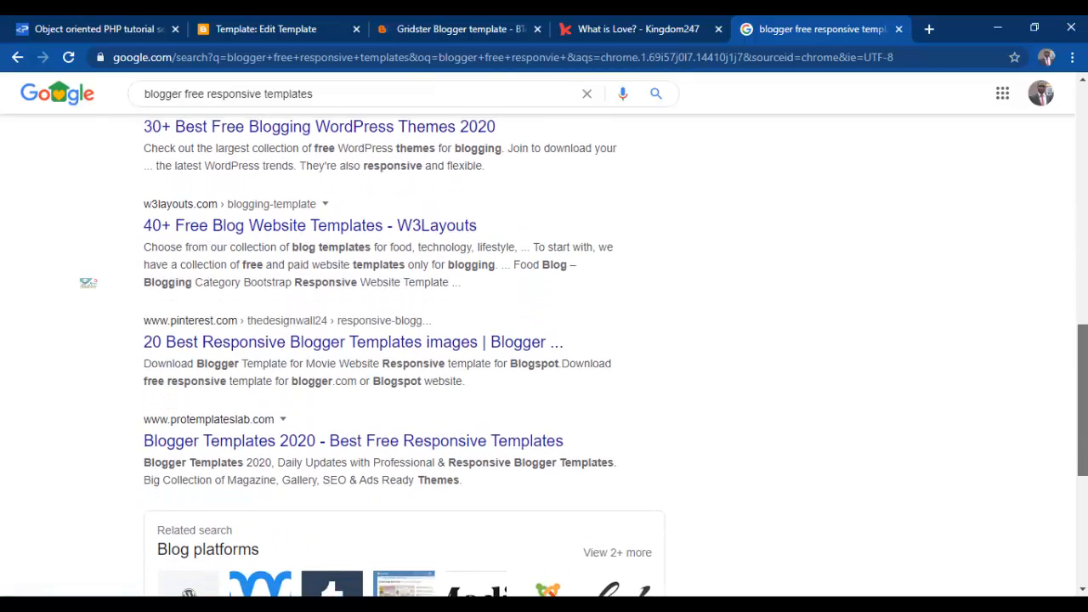
Step: Open the Kingdom247 blog's homepage and examine its layout down to the template credits in the footer
click(634, 26)
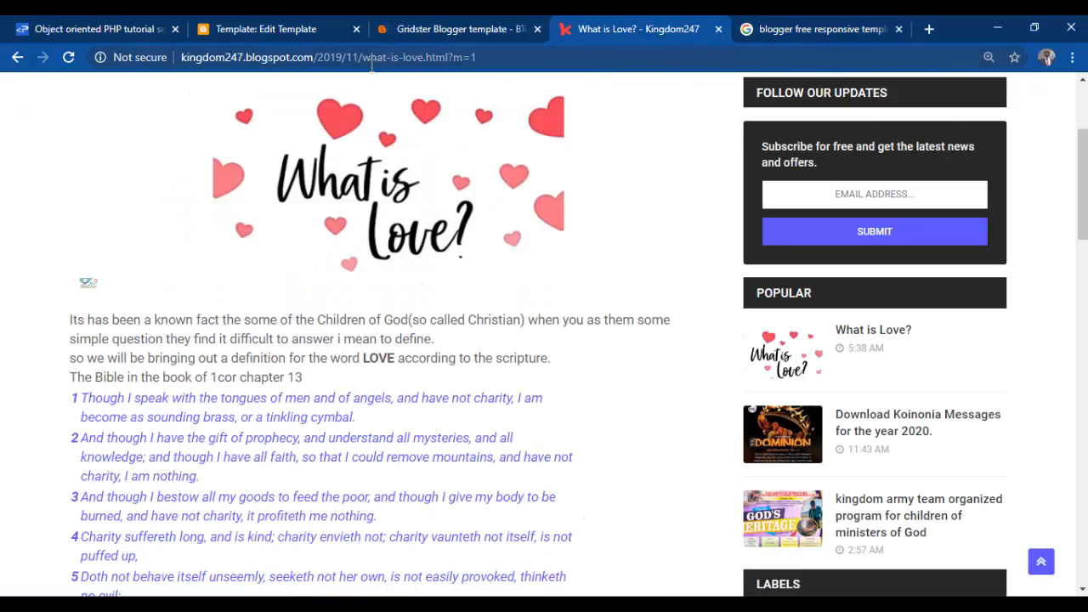
scroll(480, 234, up, 3)
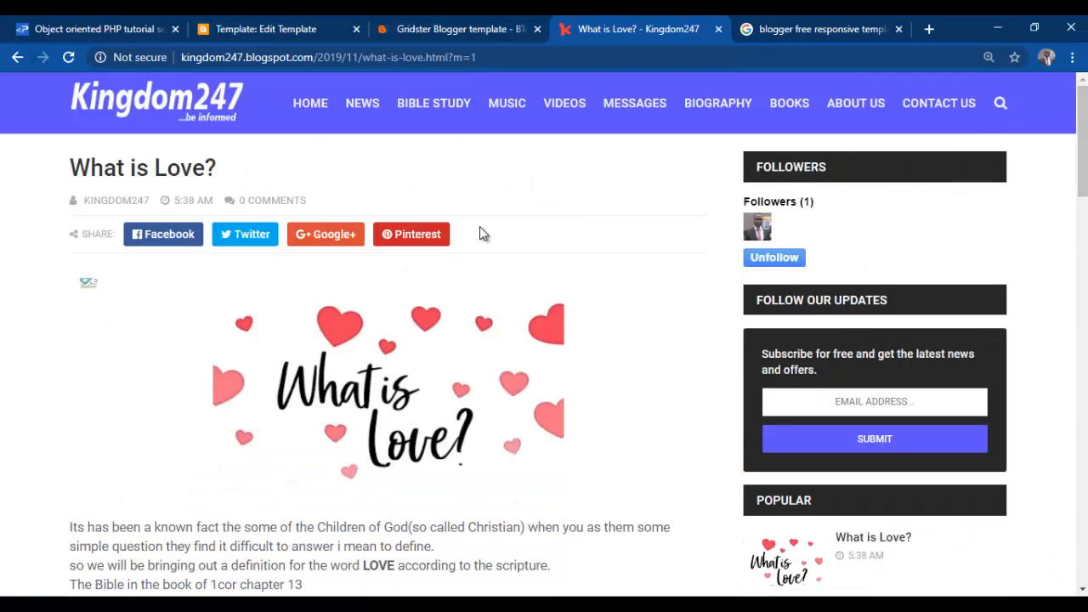
click(159, 93)
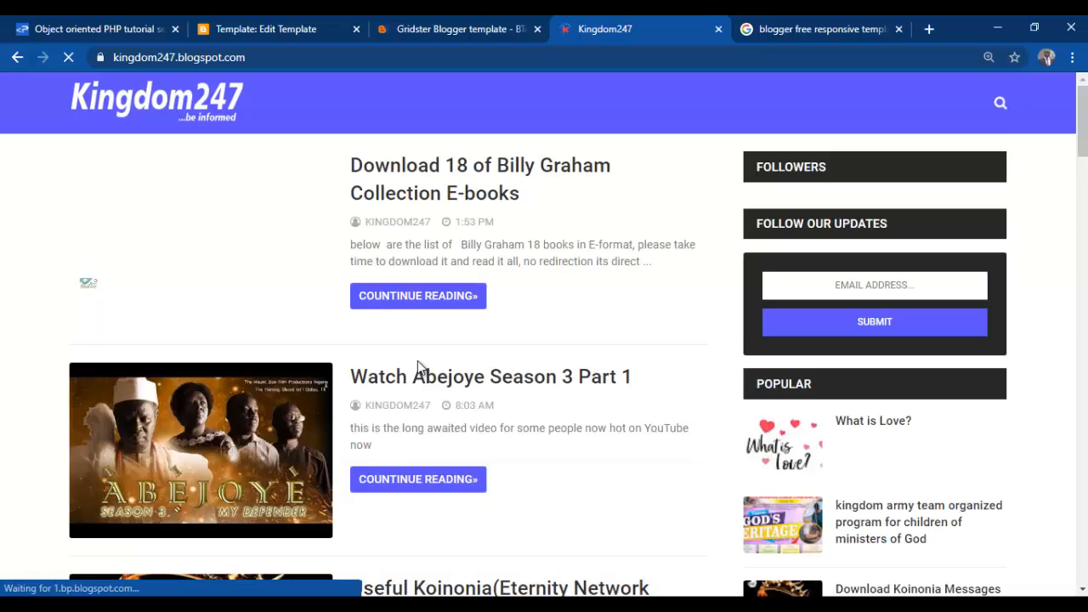
drag(1086, 95, 1083, 429)
scroll(435, 526, down, 10)
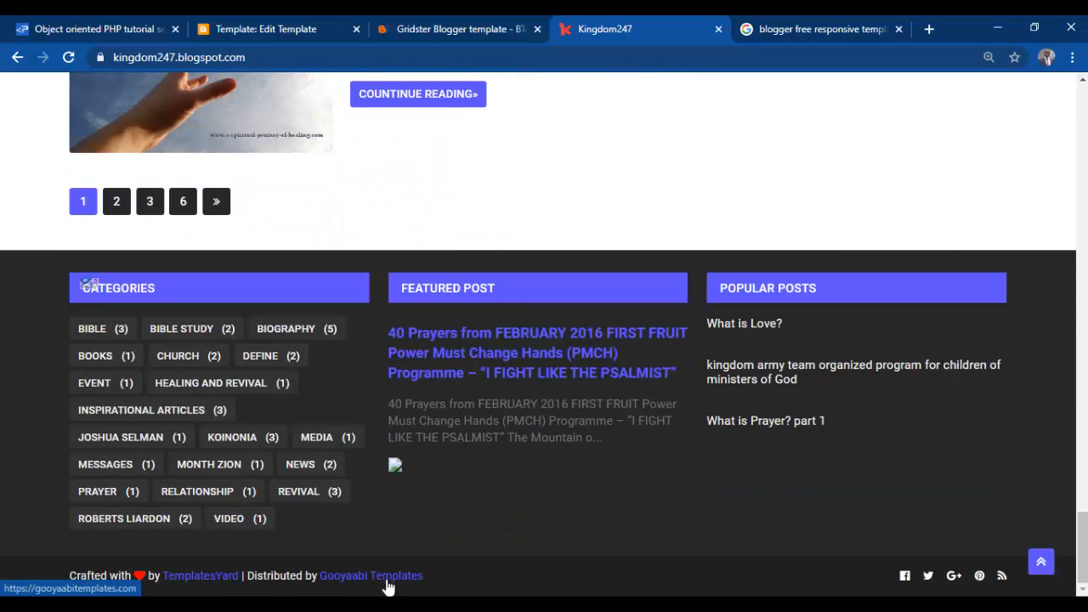
drag(1083, 548, 1083, 102)
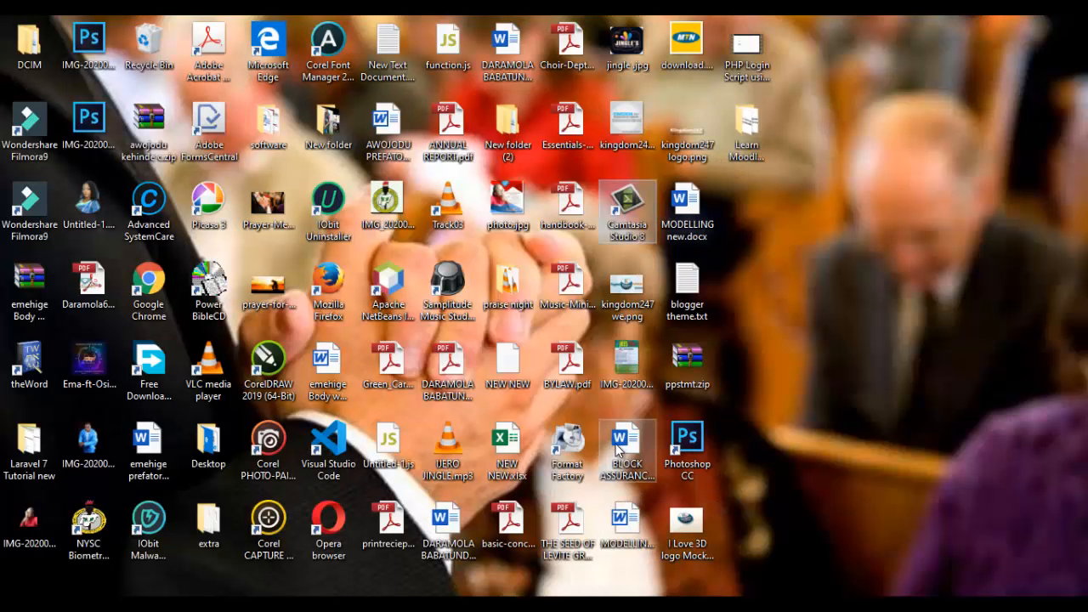
Step: Open the file blogger theme.txt from the desktop in Notepad and select all of its theme code
click(689, 285)
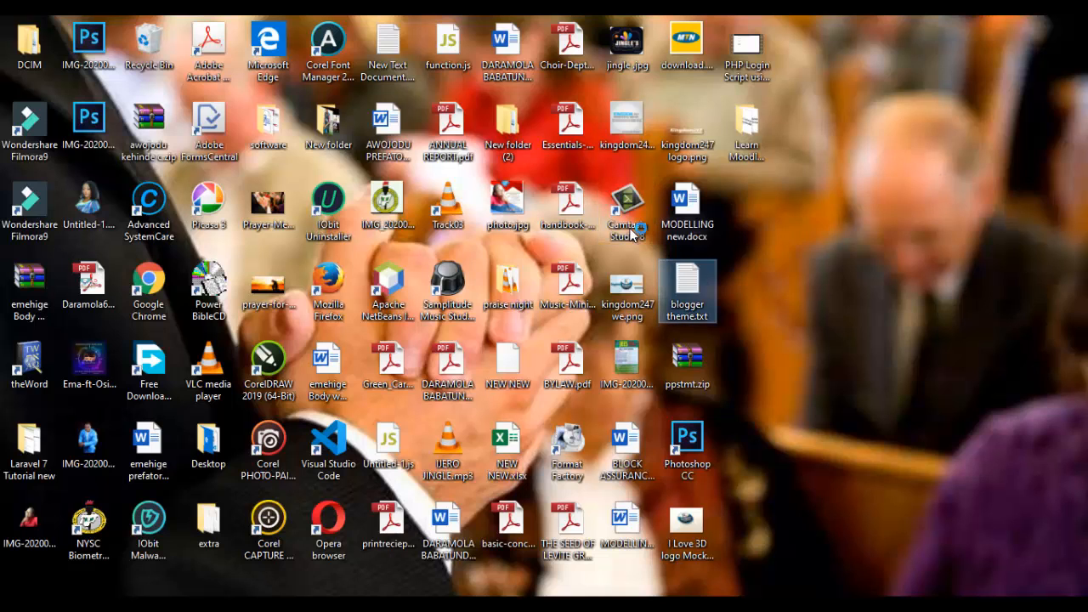
double_click(689, 286)
click(481, 190)
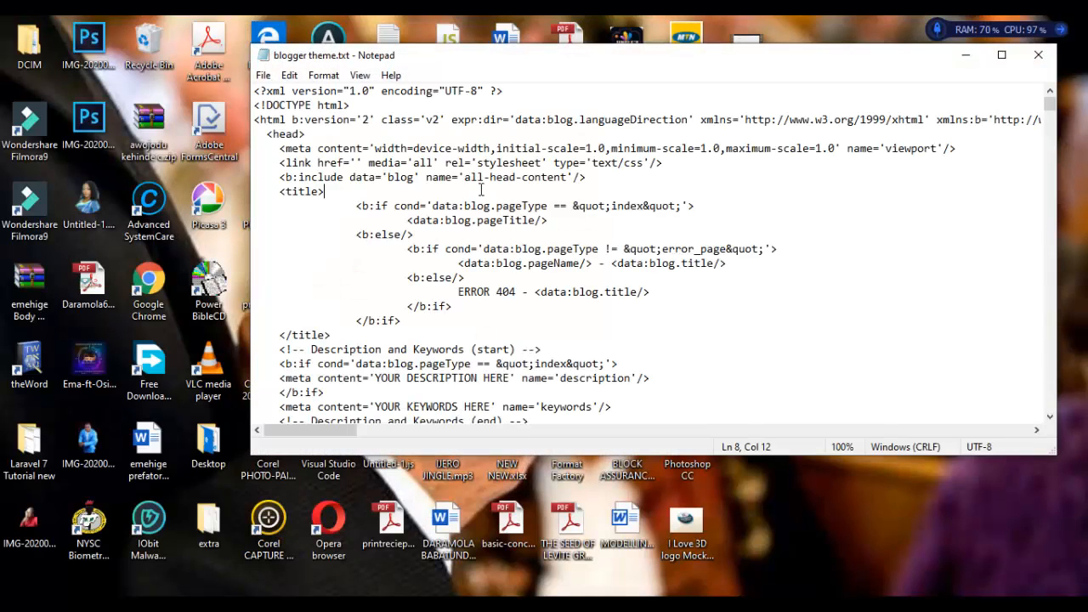
key(ctrl+a)
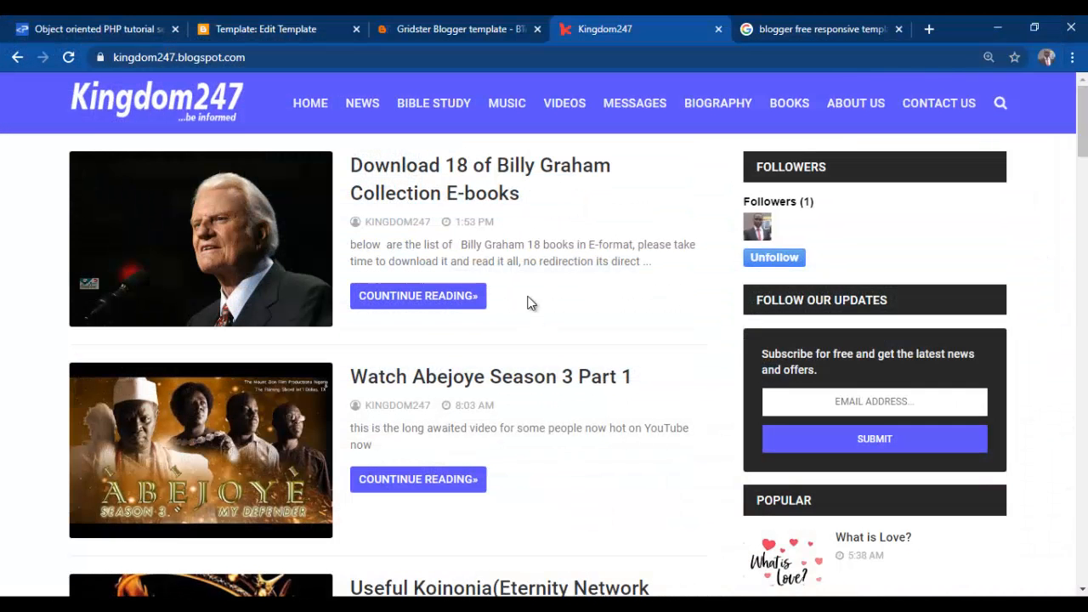
Step: Open the Kingdom247 post "Download 18 of Billy Graham Collection E-books", and return to the My Bible Study Group Theme page
click(427, 190)
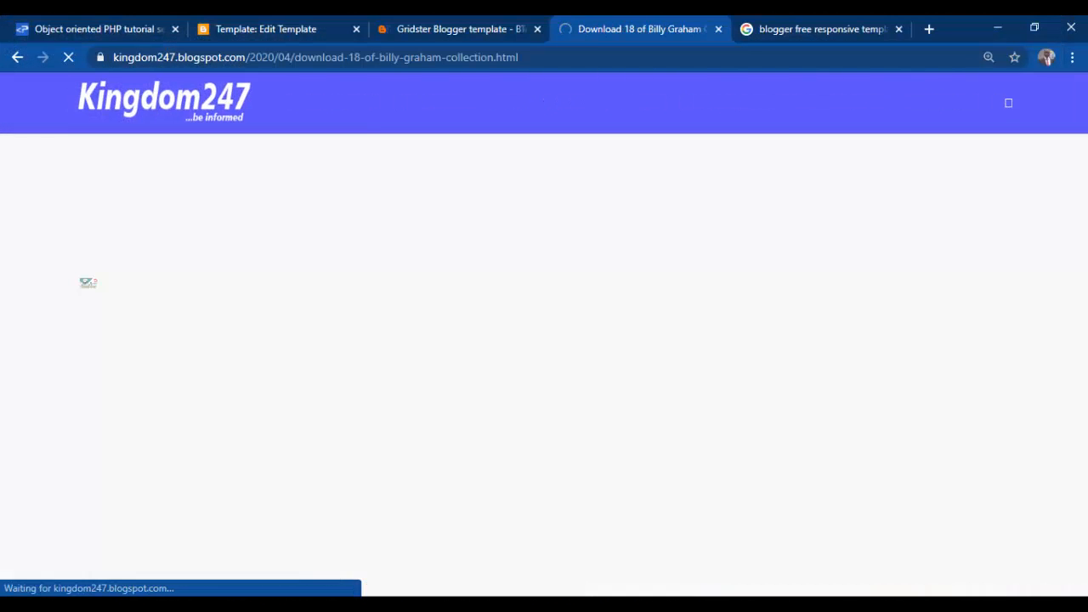
click(290, 15)
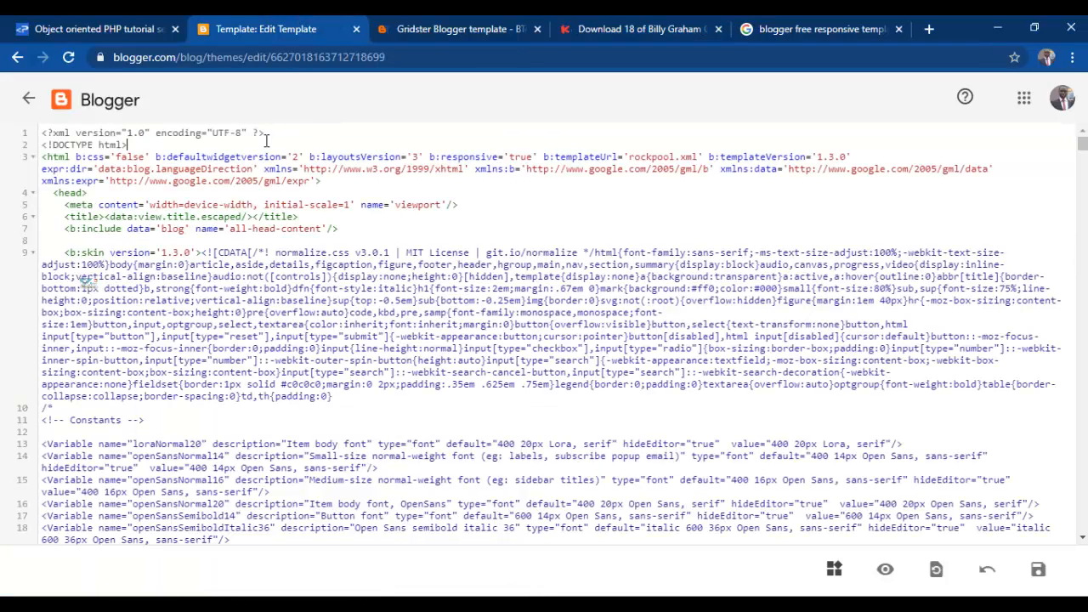
click(25, 98)
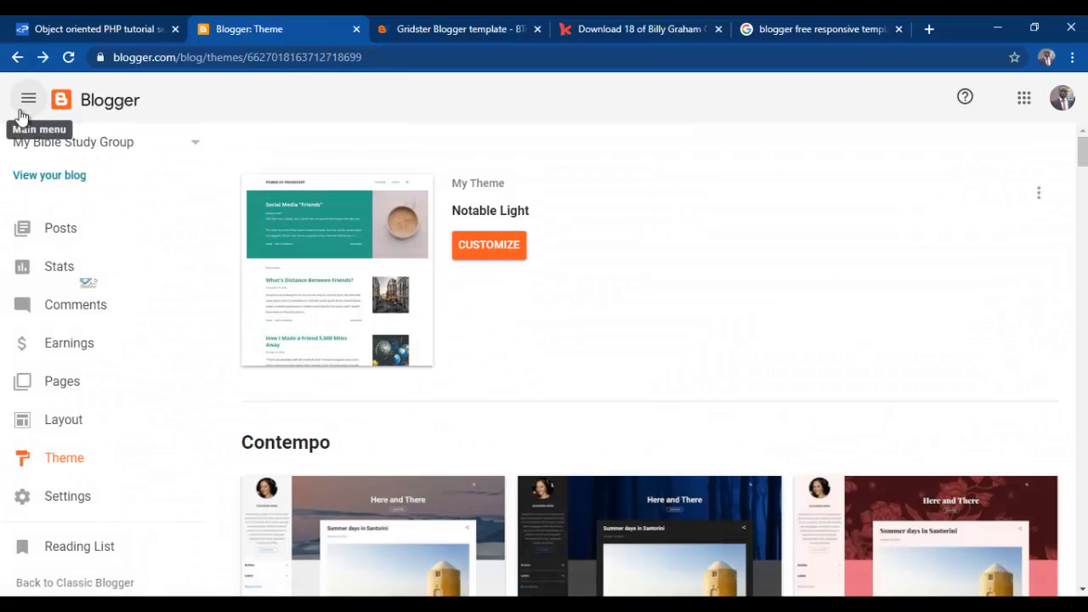
Step: Copy all the theme code from blogger theme.txt and open the blog theme's HTML for editing
key(alt+Tab)
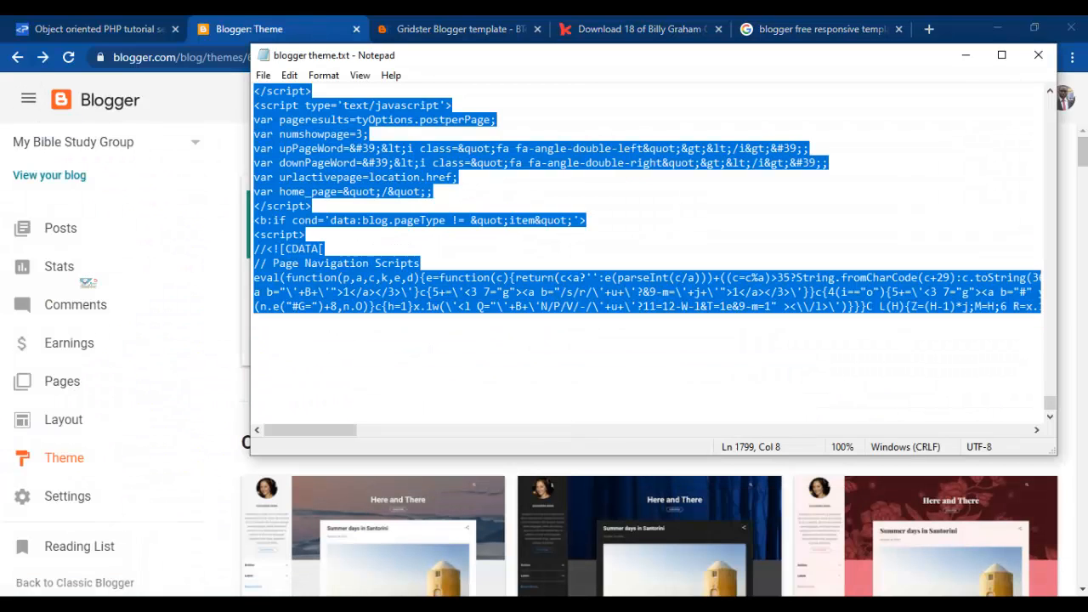
click(435, 191)
key(ctrl+a)
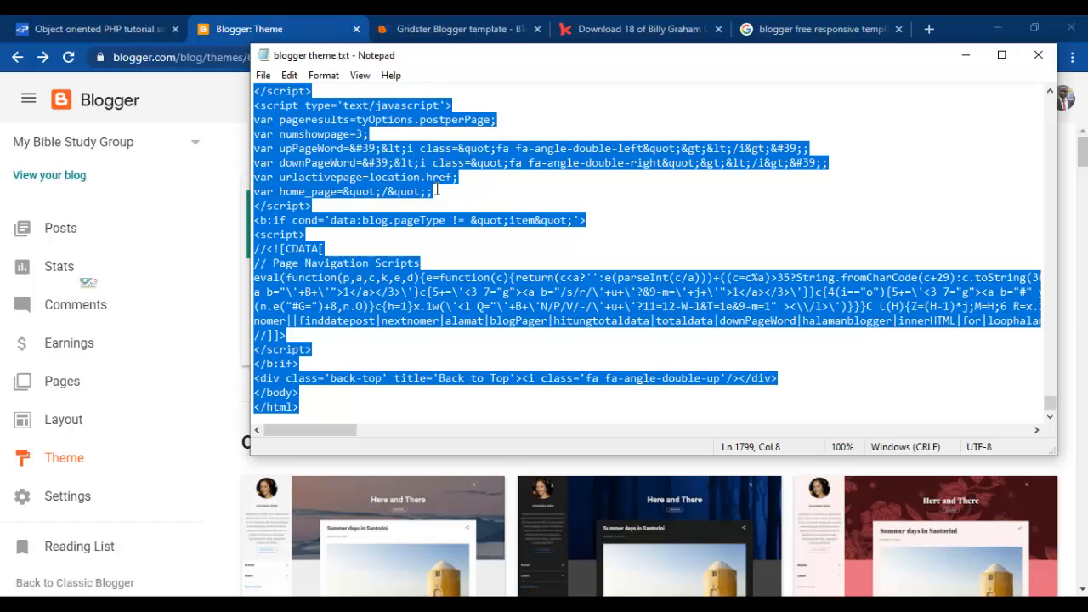
click(966, 59)
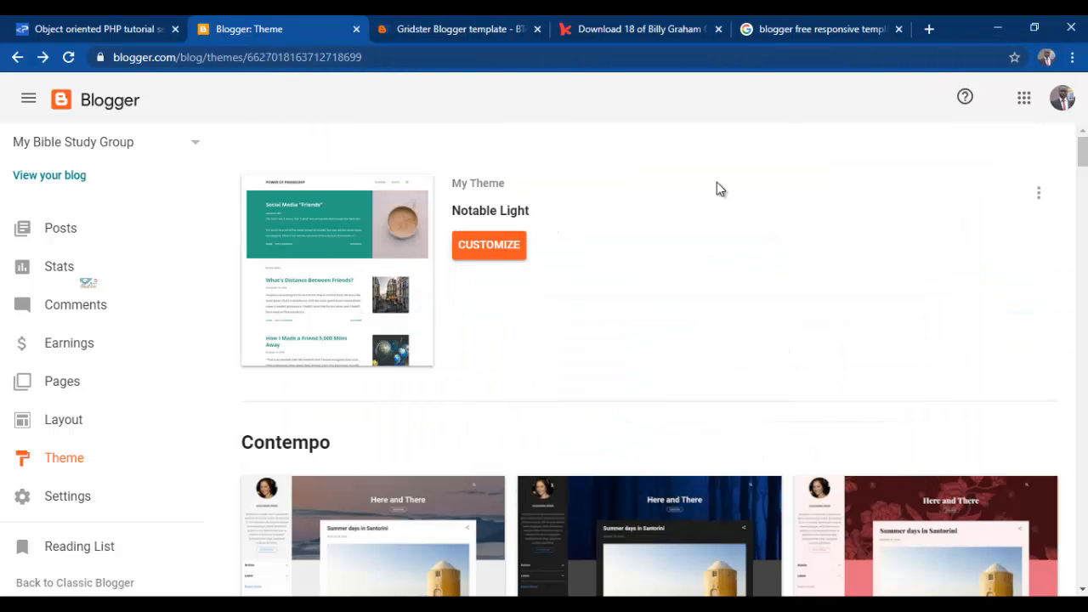
click(1038, 202)
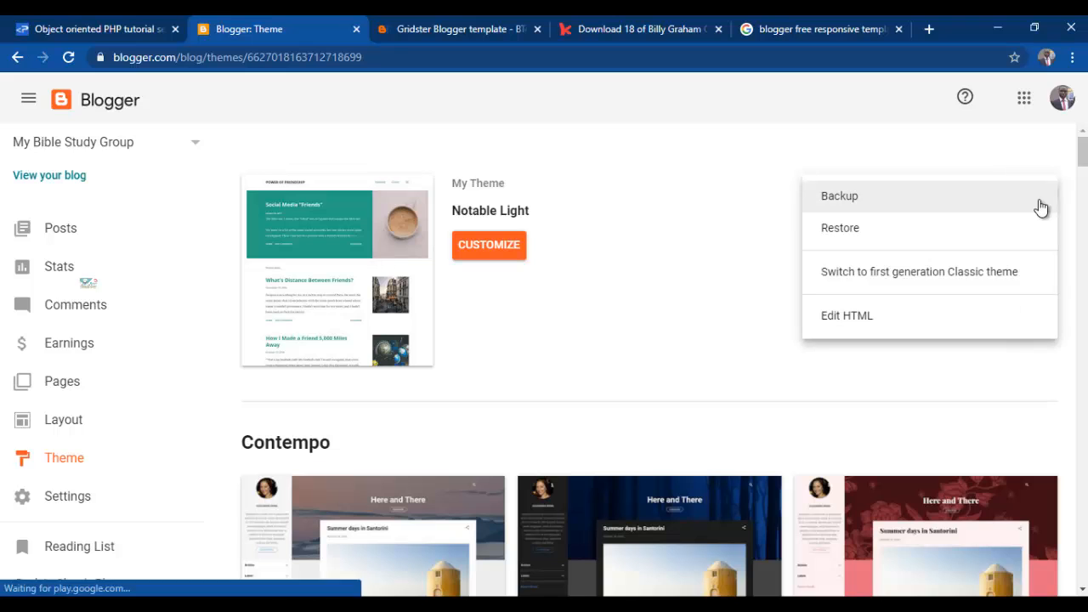
click(871, 321)
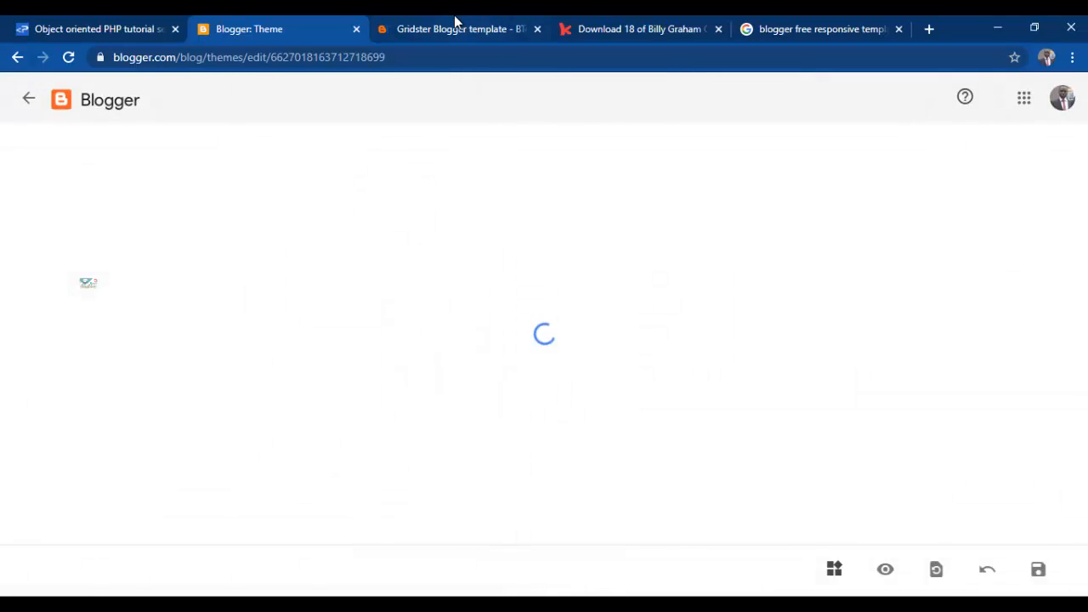
Step: Download the Gridster template from its BTemplates page and show Gridster.zip in its folder
click(455, 29)
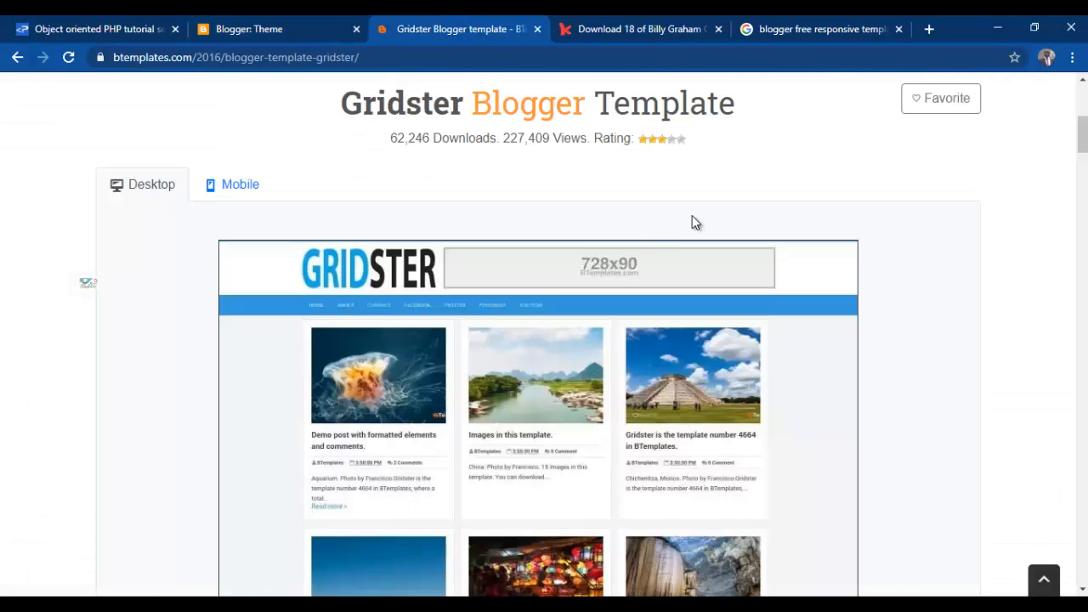
scroll(692, 222, down, 12)
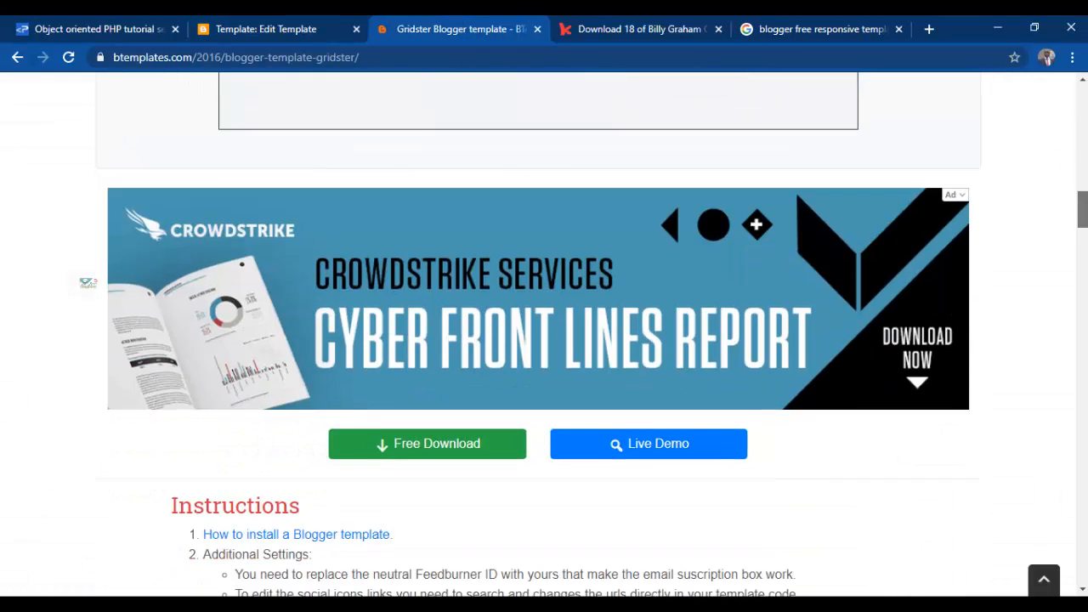
scroll(544, 292, down, 2)
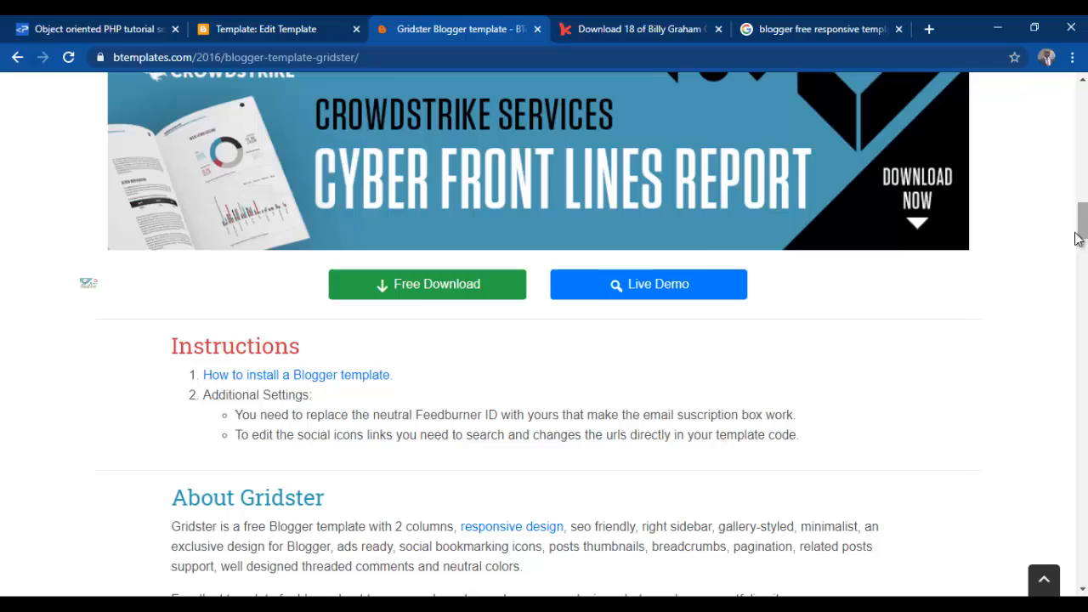
click(416, 291)
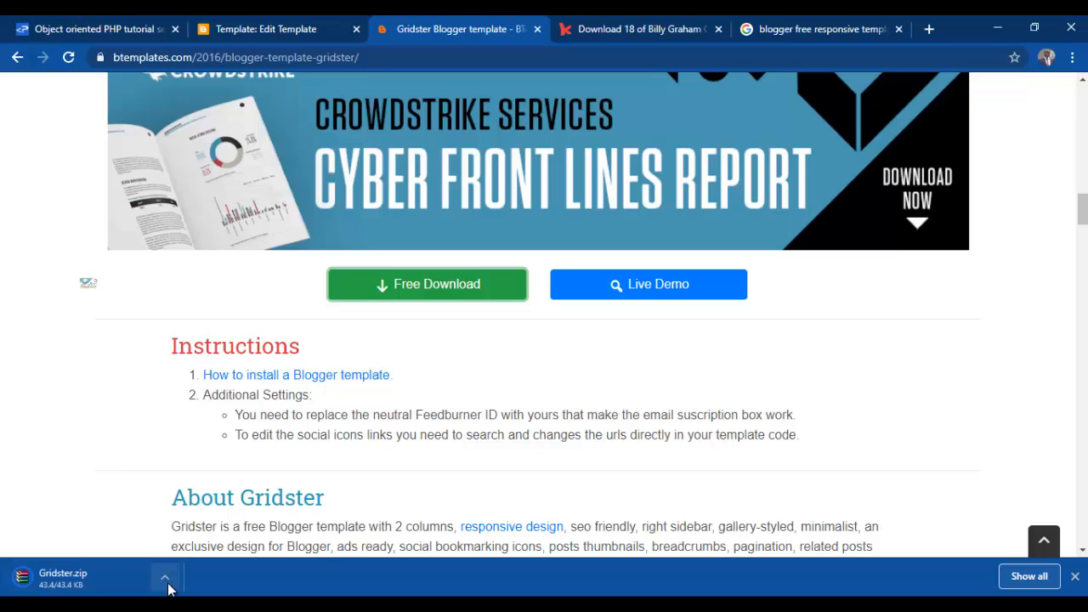
click(165, 578)
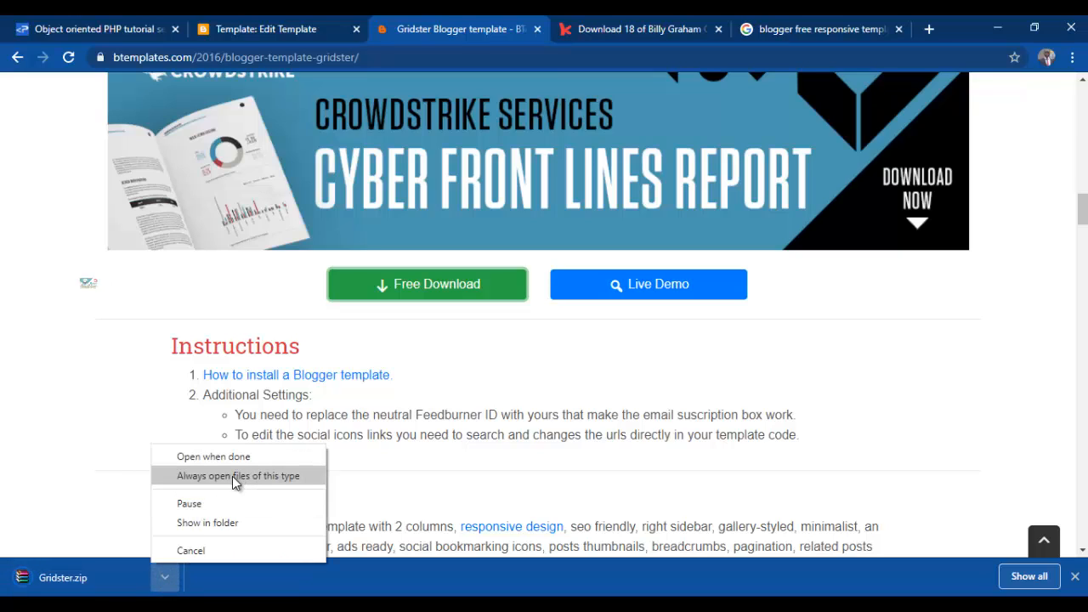
click(219, 523)
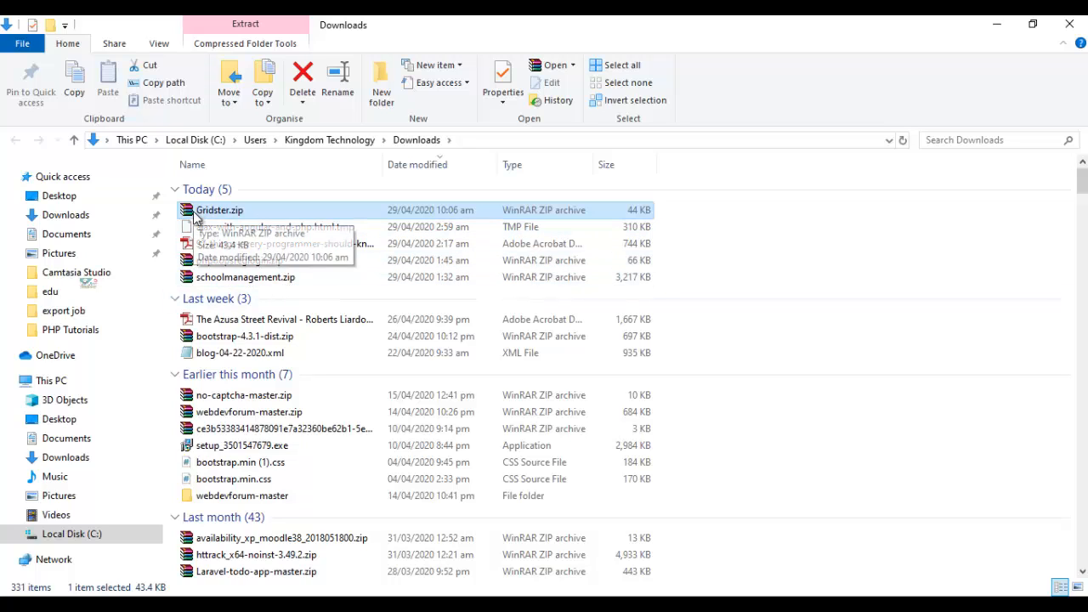
Step: Extract Gridster.zip into a Gridster folder inside Downloads
double_click(192, 211)
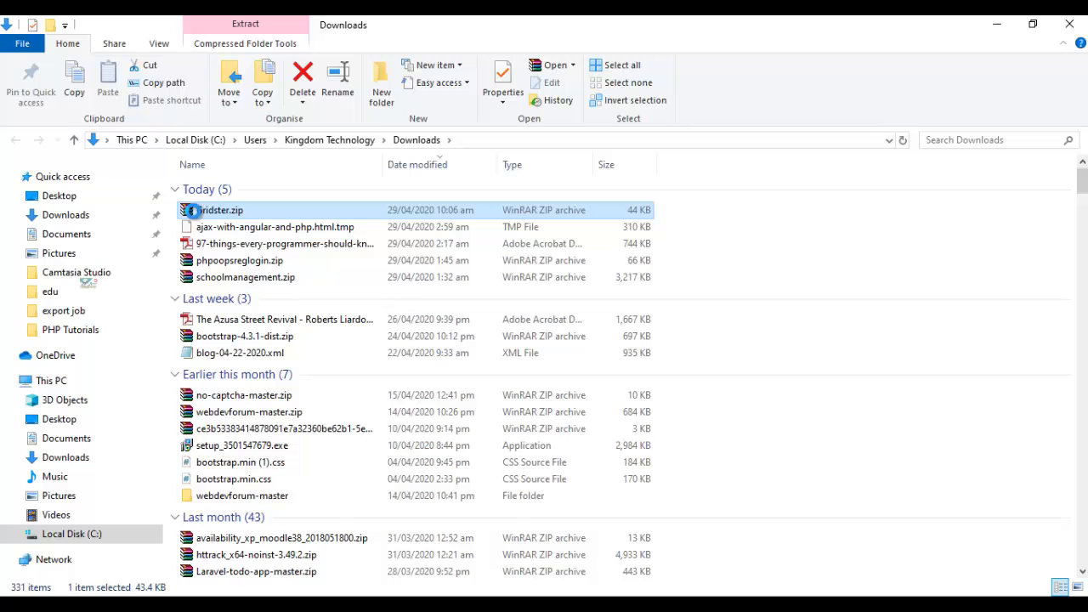
right_click(192, 212)
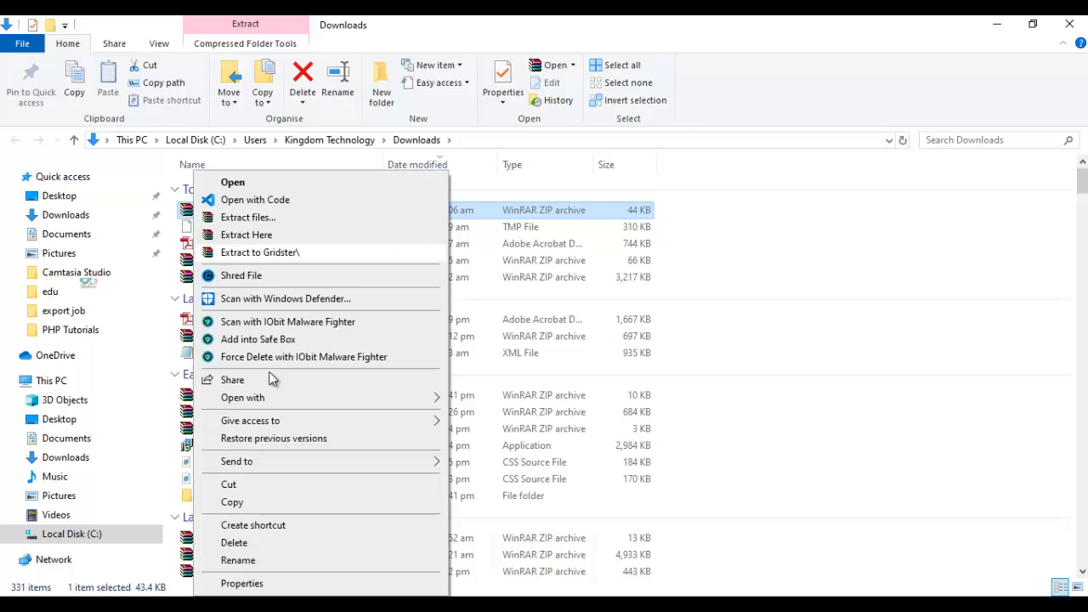
click(259, 253)
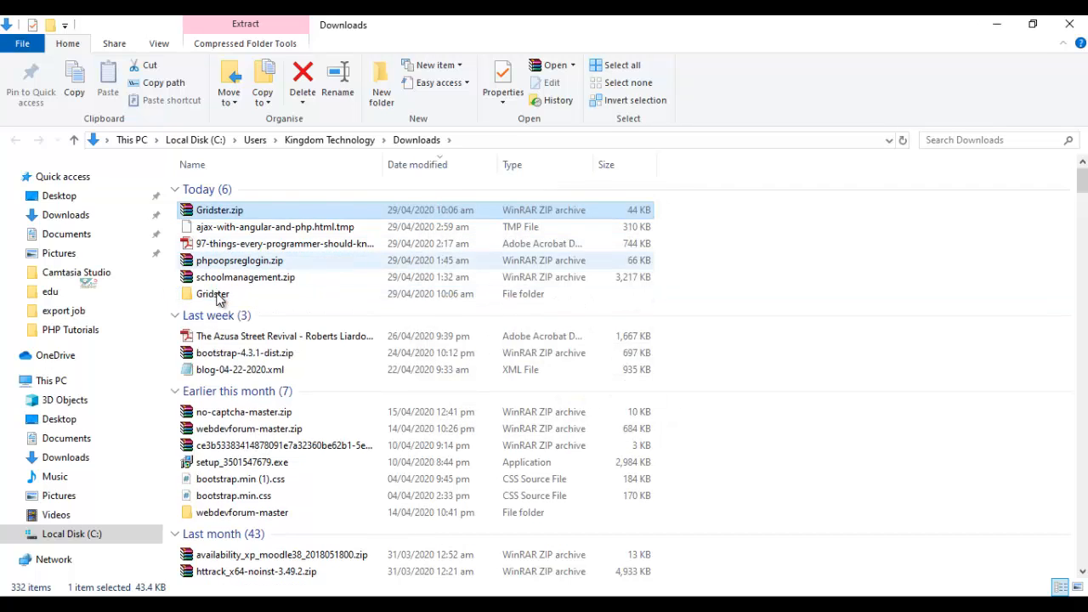
Step: Open Gridster.xml from the inner Gridster folder in Notepad and select all of its code
double_click(213, 298)
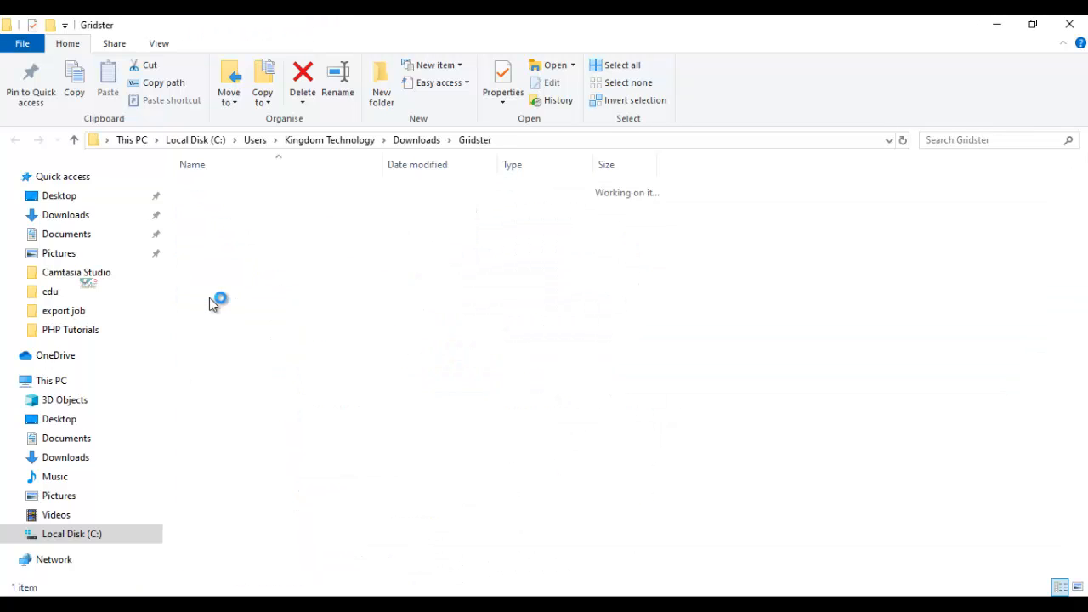
double_click(195, 190)
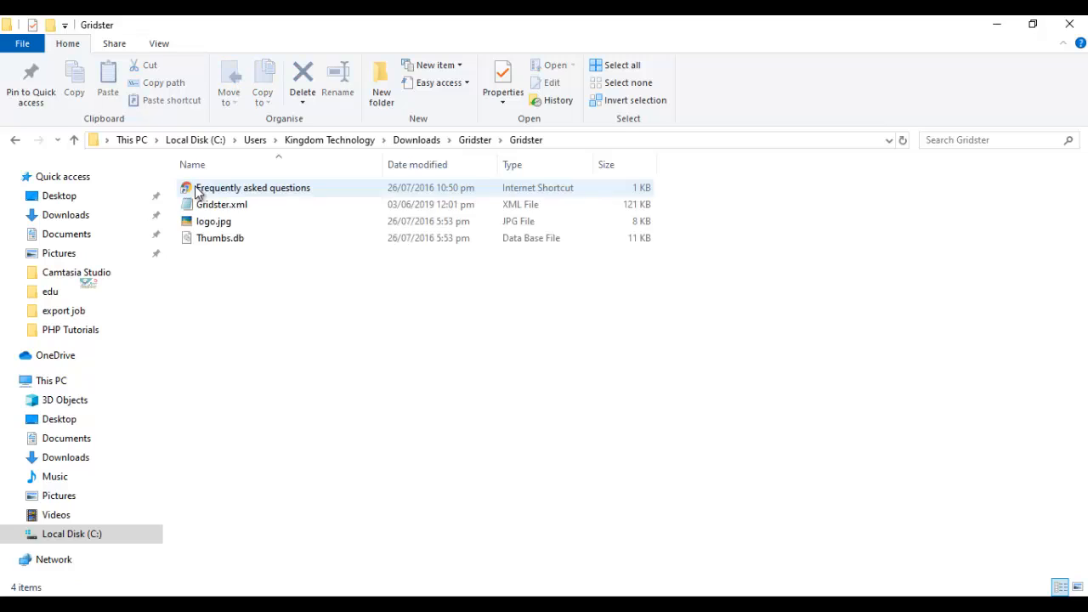
click(235, 210)
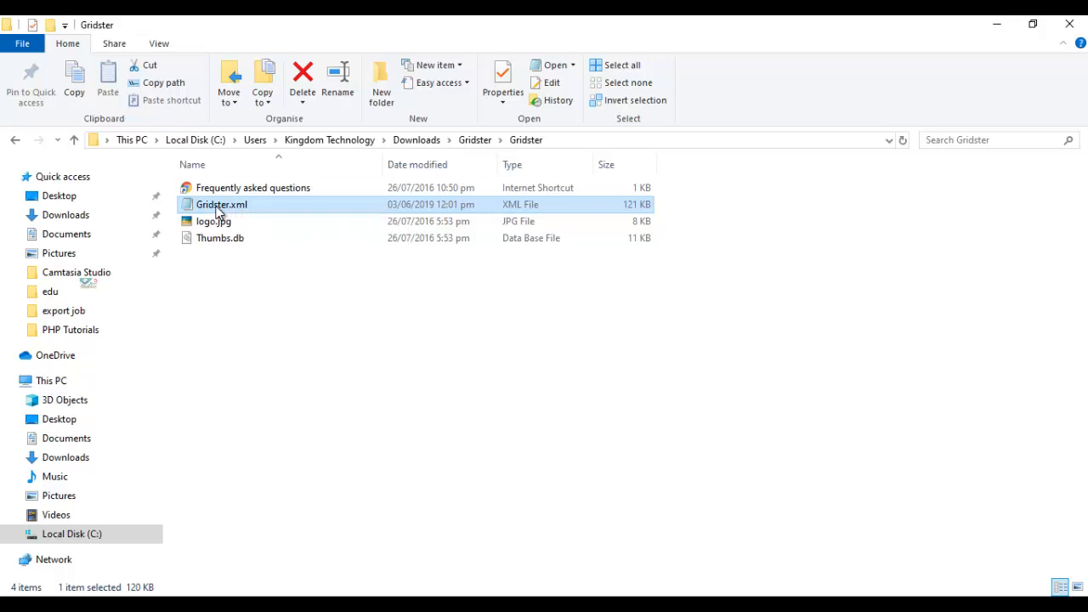
double_click(219, 210)
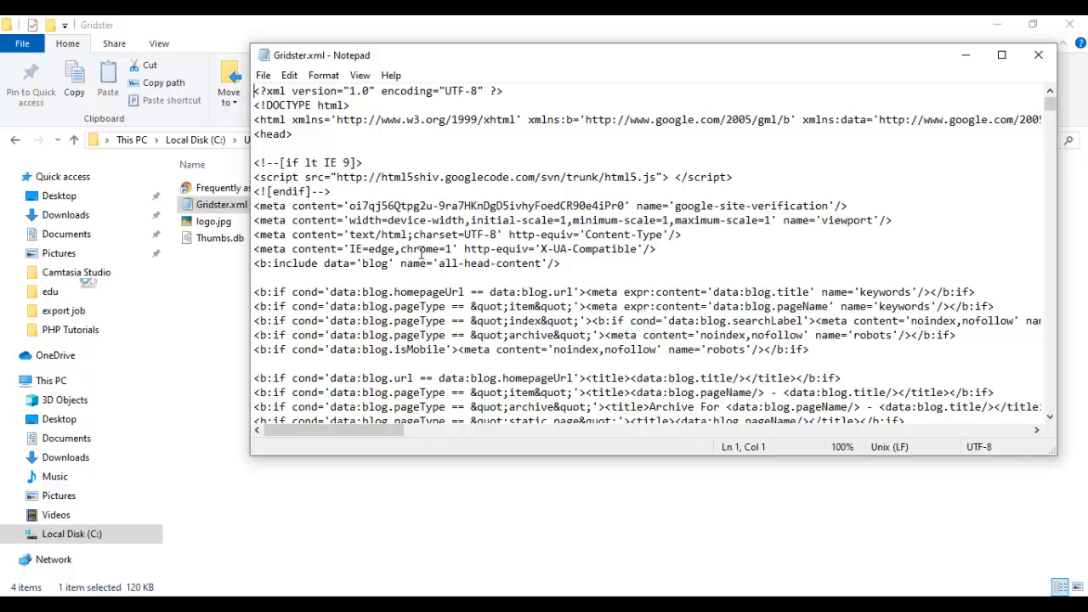
click(418, 264)
key(ctrl+a)
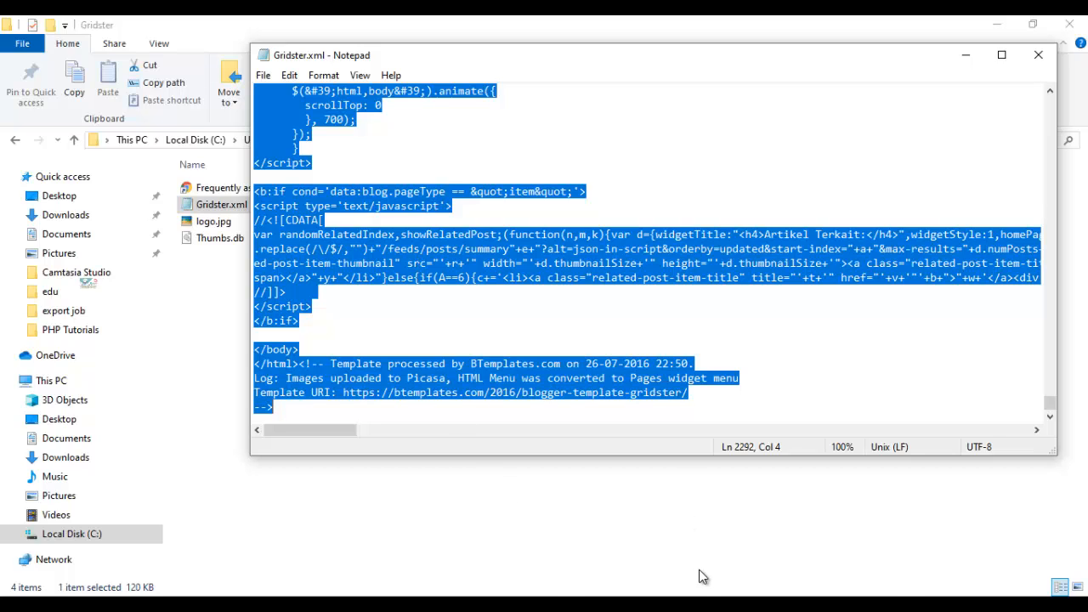
Step: Switch back to Chrome, replace the blog's entire theme HTML with the code copied from blogger theme.txt, and save the theme
mouse_move(705, 602)
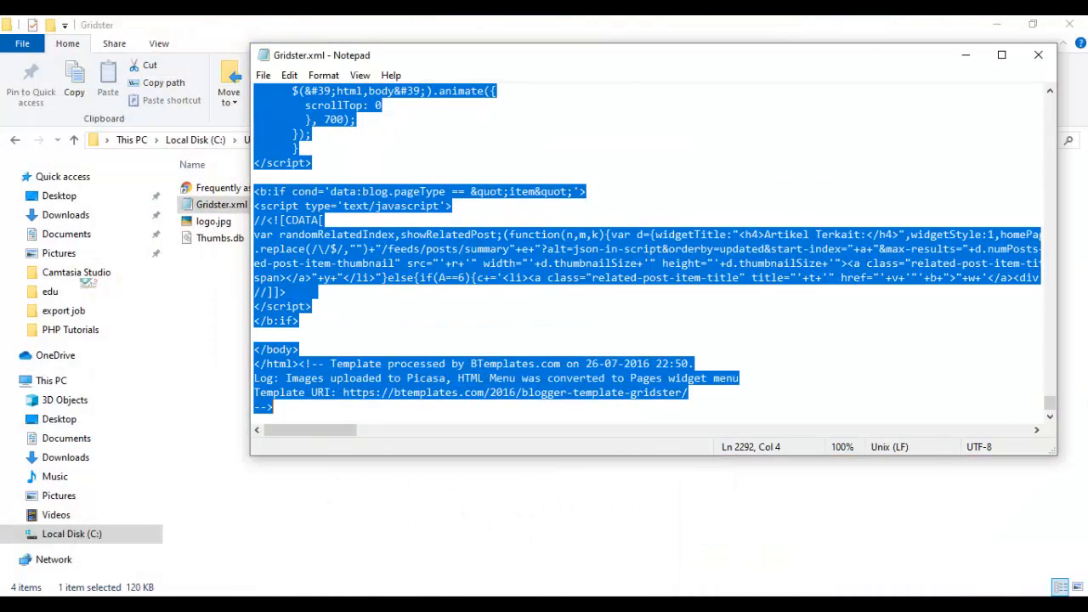
click(609, 602)
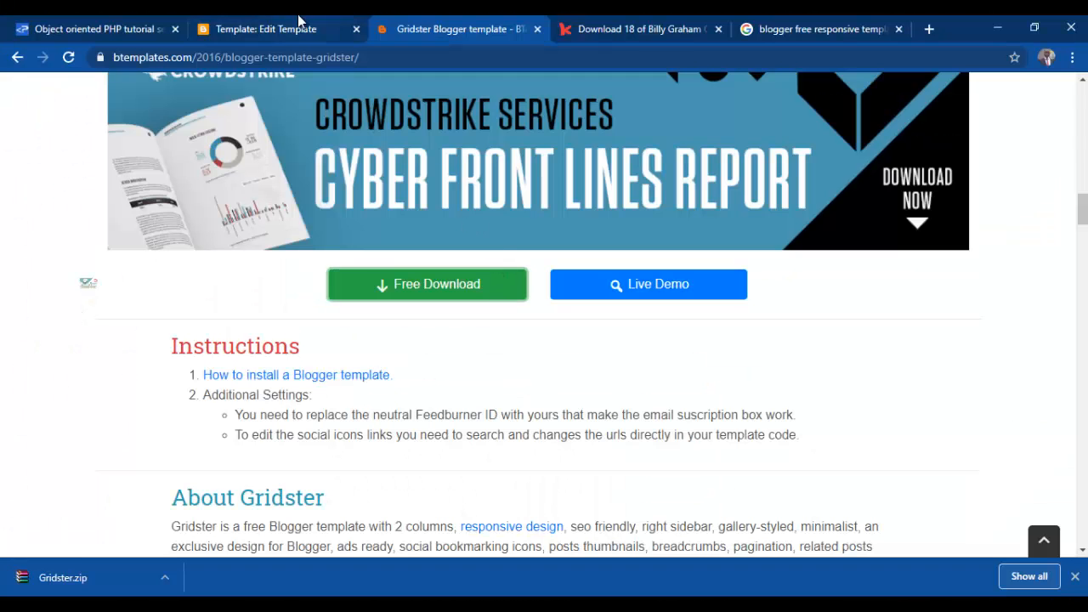
click(298, 20)
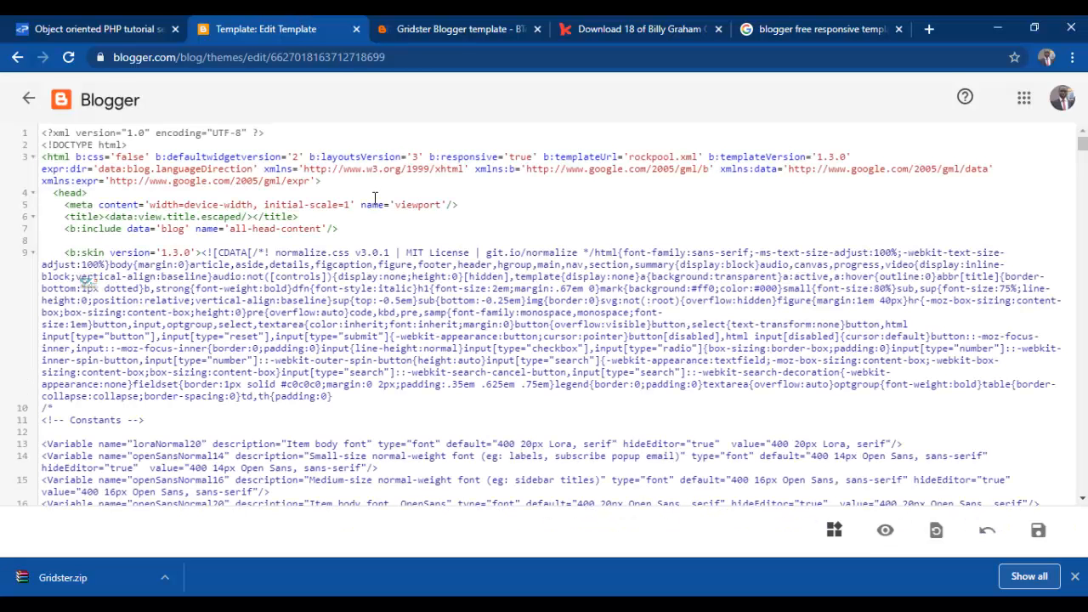
key(ctrl+a)
key(ctrl+v)
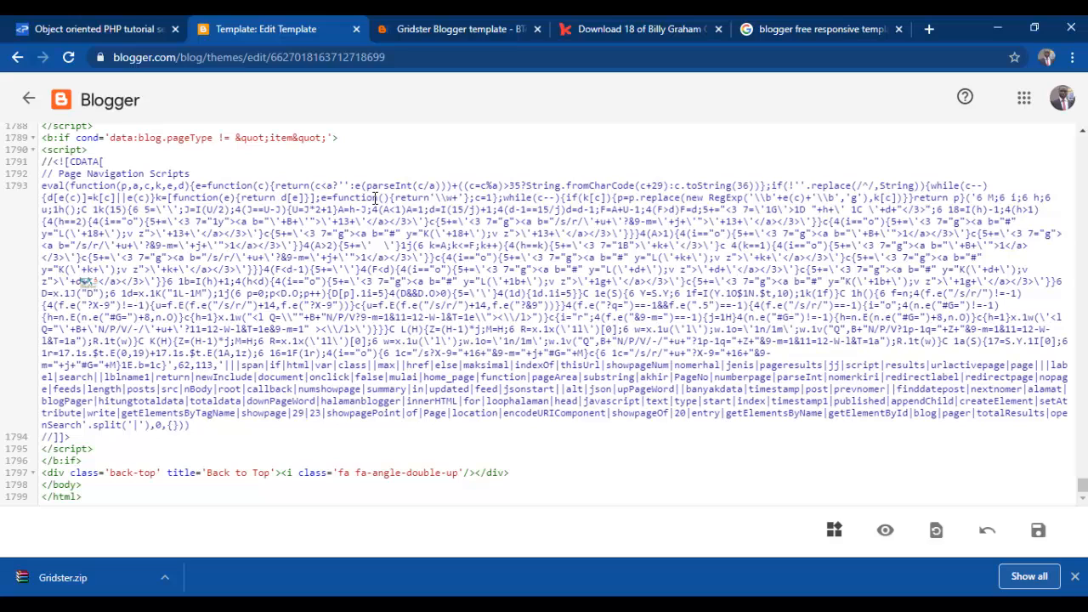
click(1038, 531)
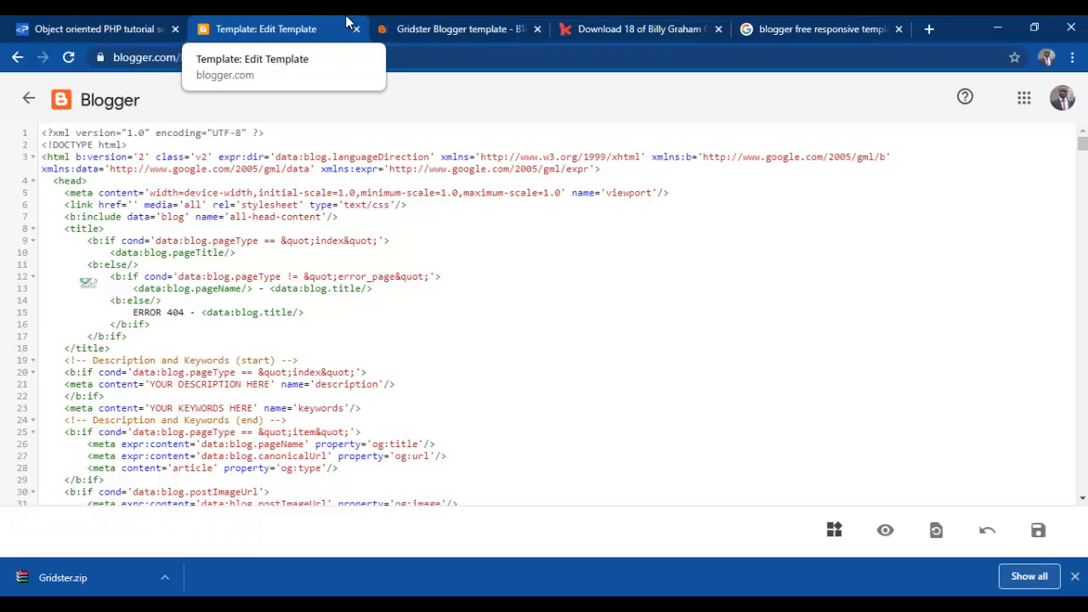
Step: Leave the HTML editor and view the live My Bible Study Group blog to examine its new layout down to the footer
click(29, 103)
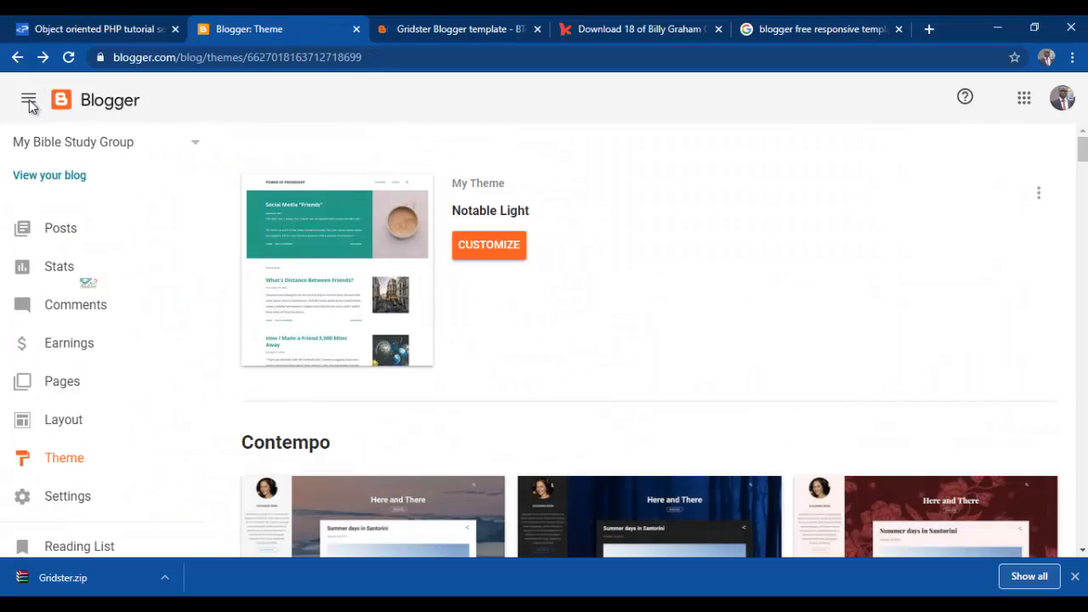
click(76, 179)
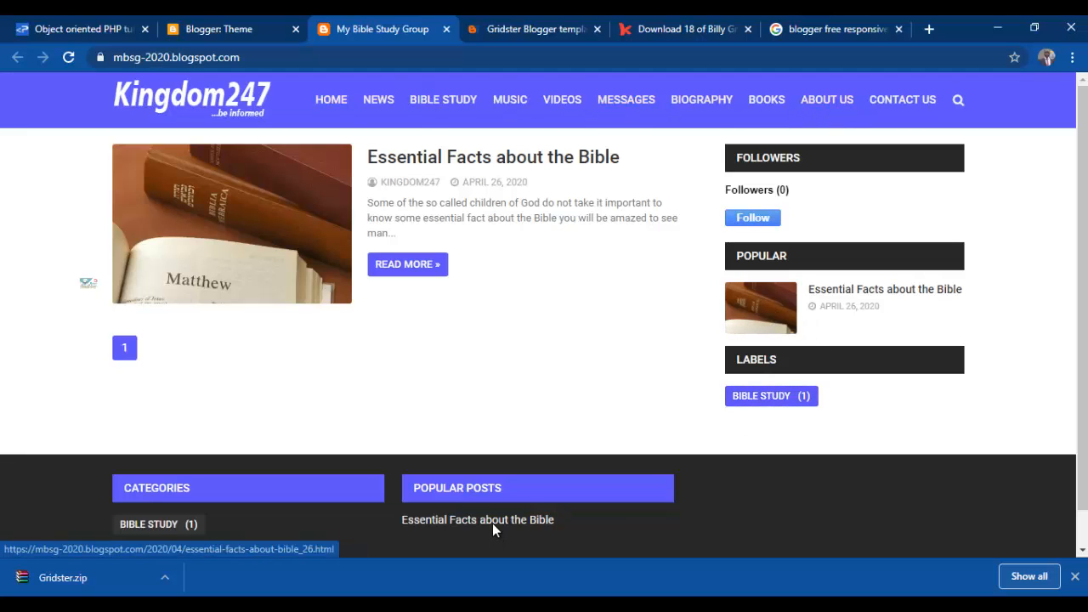
scroll(544, 311, down, 1)
scroll(544, 314, up, 1)
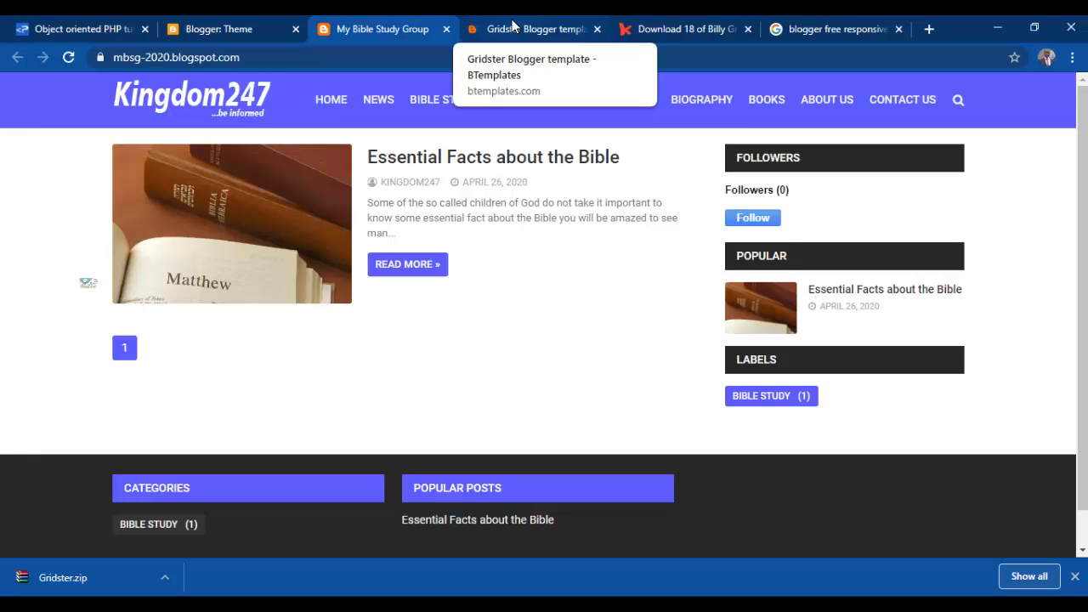
Step: Look over the blog's Layout page down to the Social Footer, and open the list of gadgets to add to Section (Left)
click(194, 21)
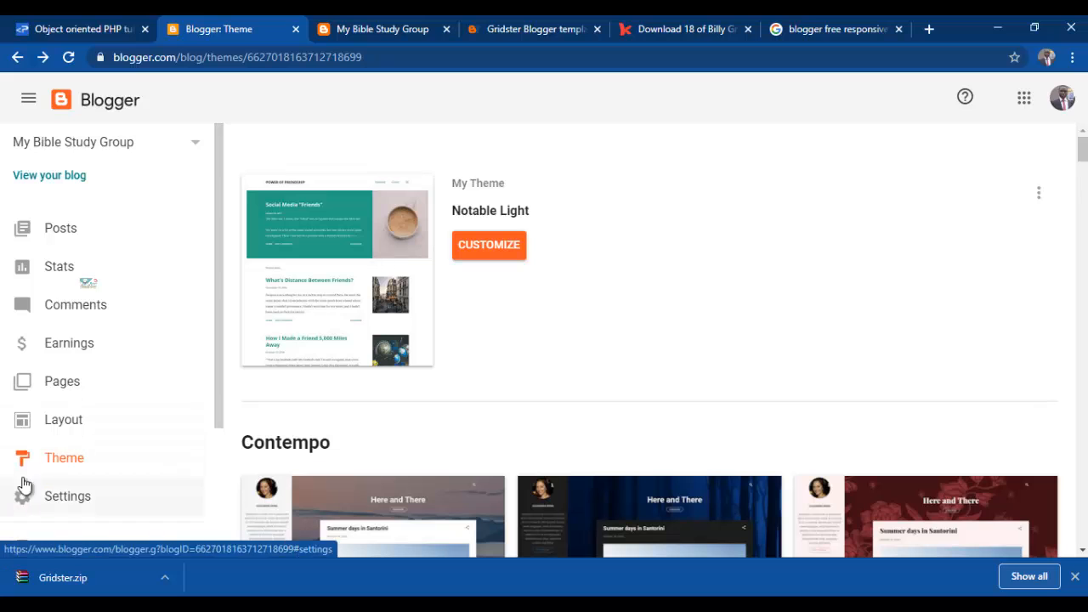
click(81, 425)
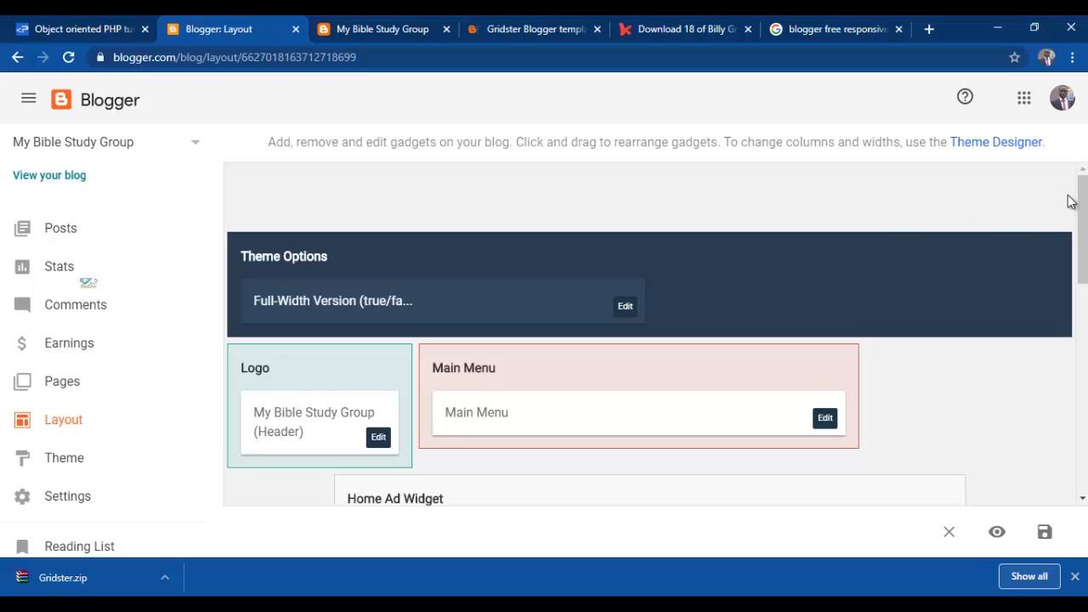
scroll(1072, 204, down, 2)
scroll(650, 334, down, 4)
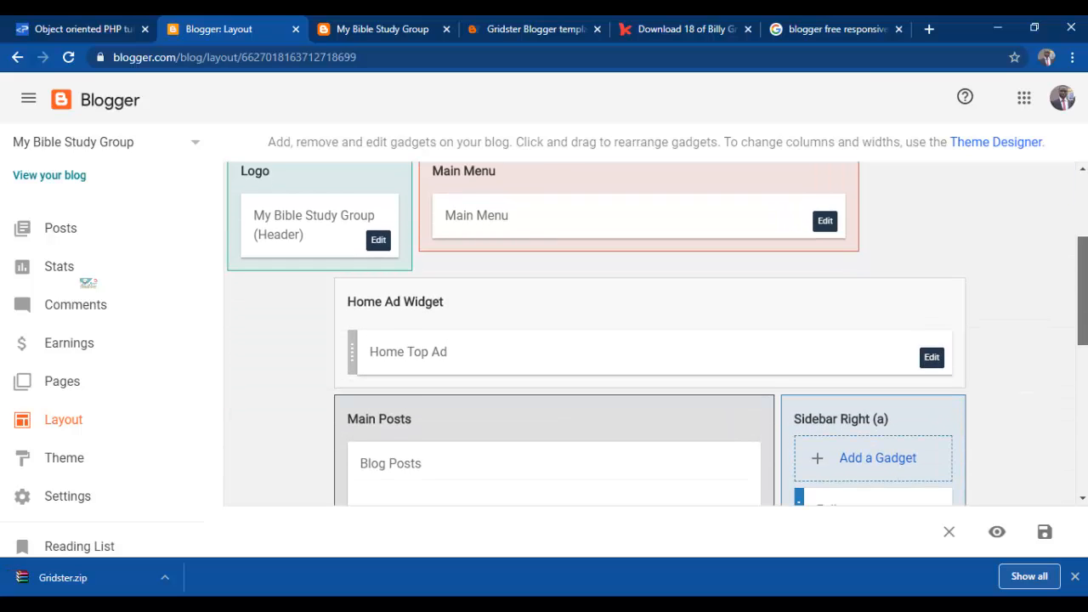
scroll(650, 334, down, 2)
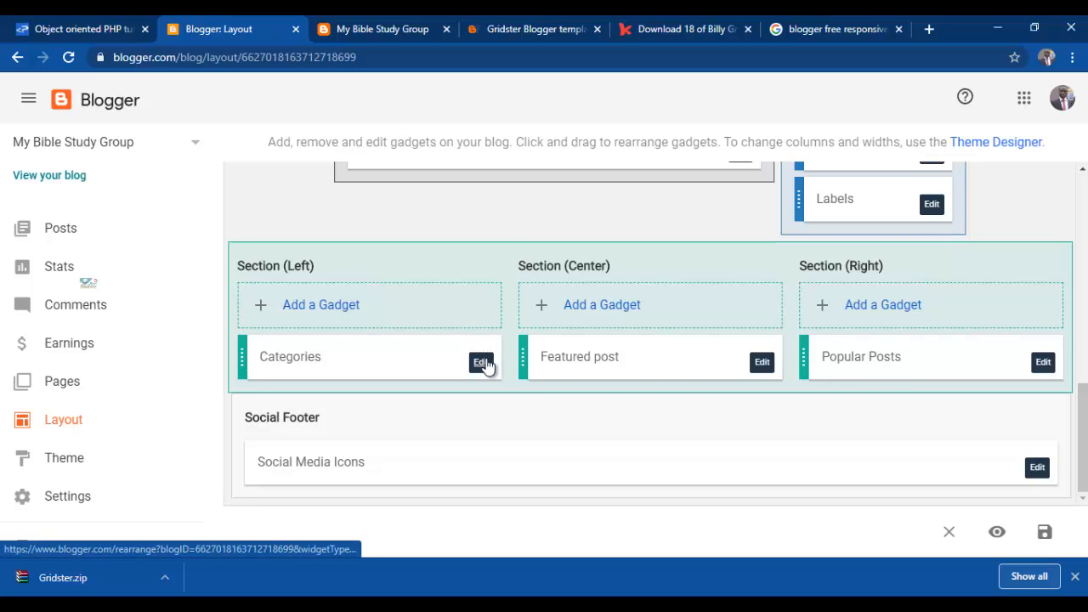
click(333, 308)
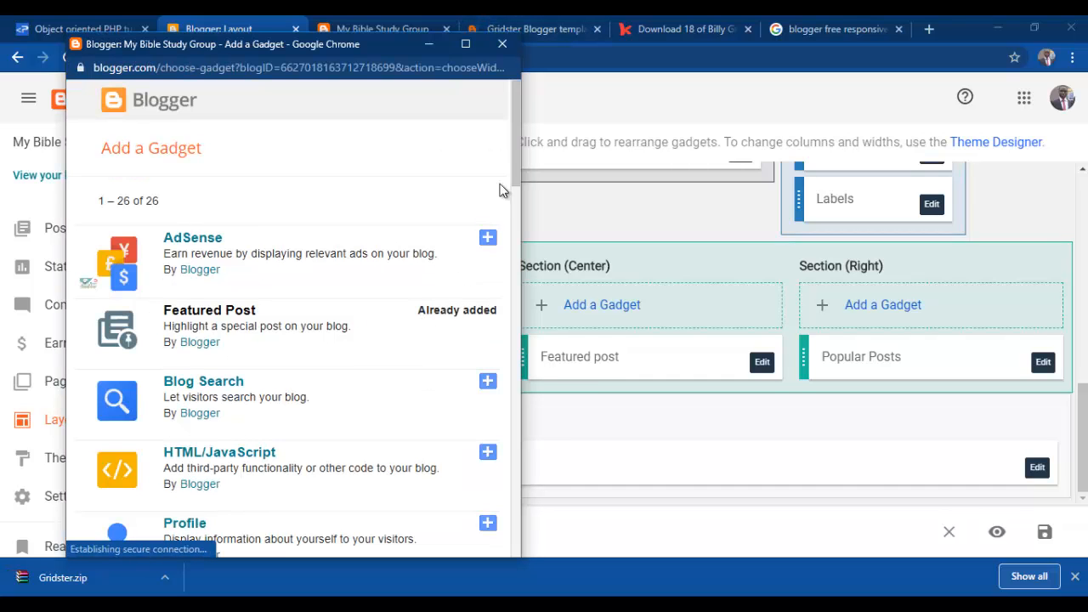
Step: Browse the available gadgets for Section (Left) and choose the Labels gadget to add
drag(516, 142, 517, 484)
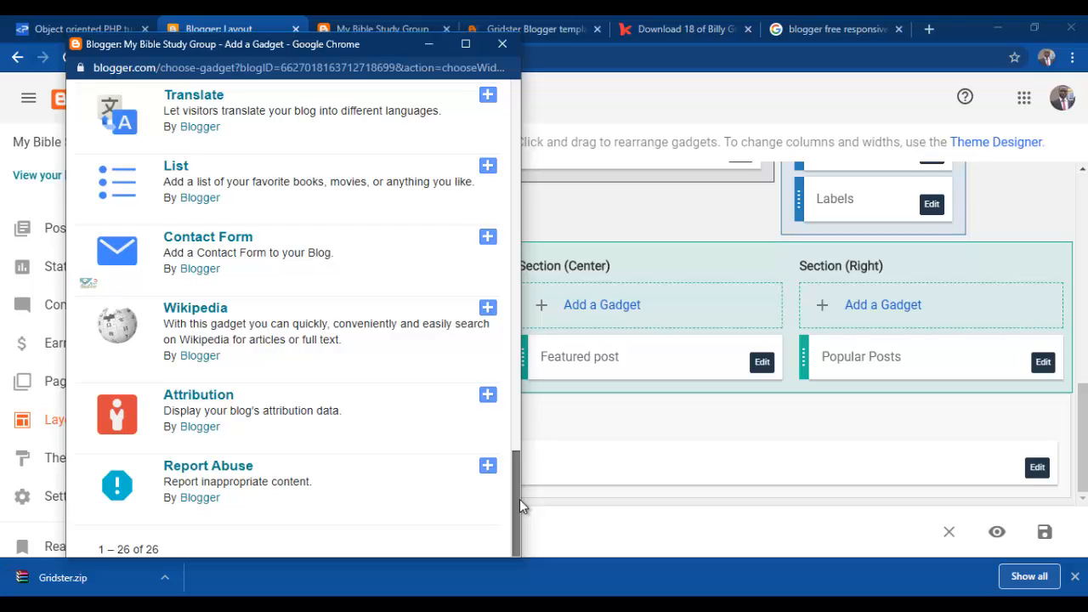
drag(518, 497, 512, 282)
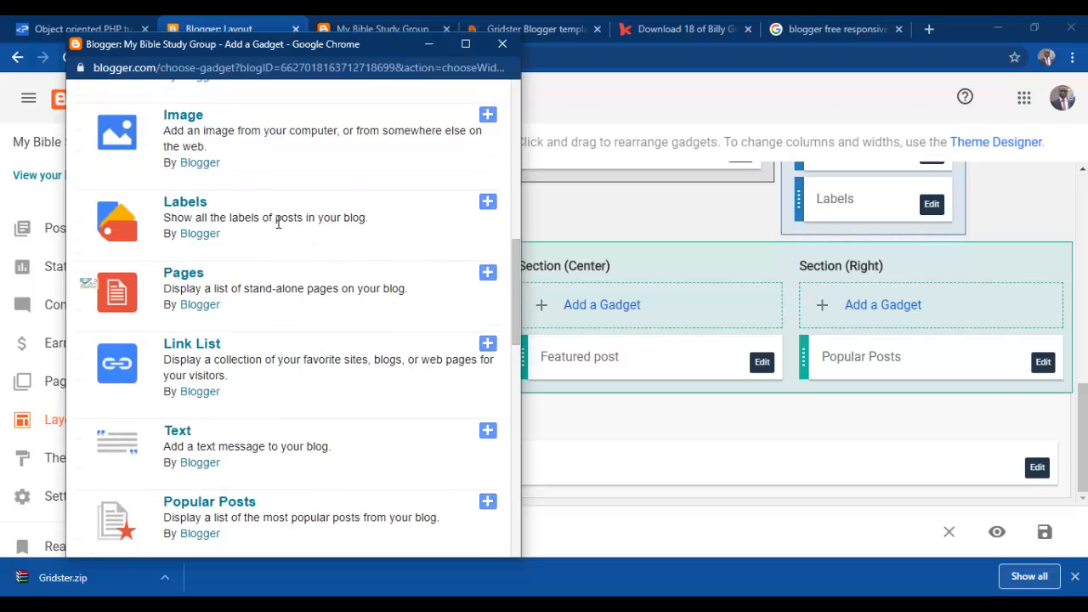
click(488, 207)
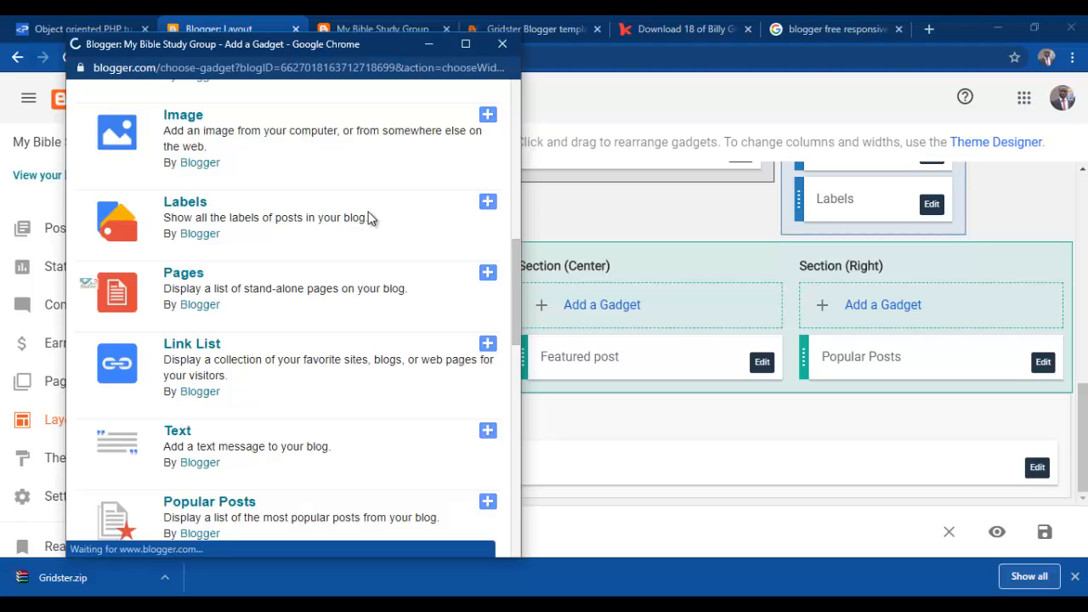
click(489, 204)
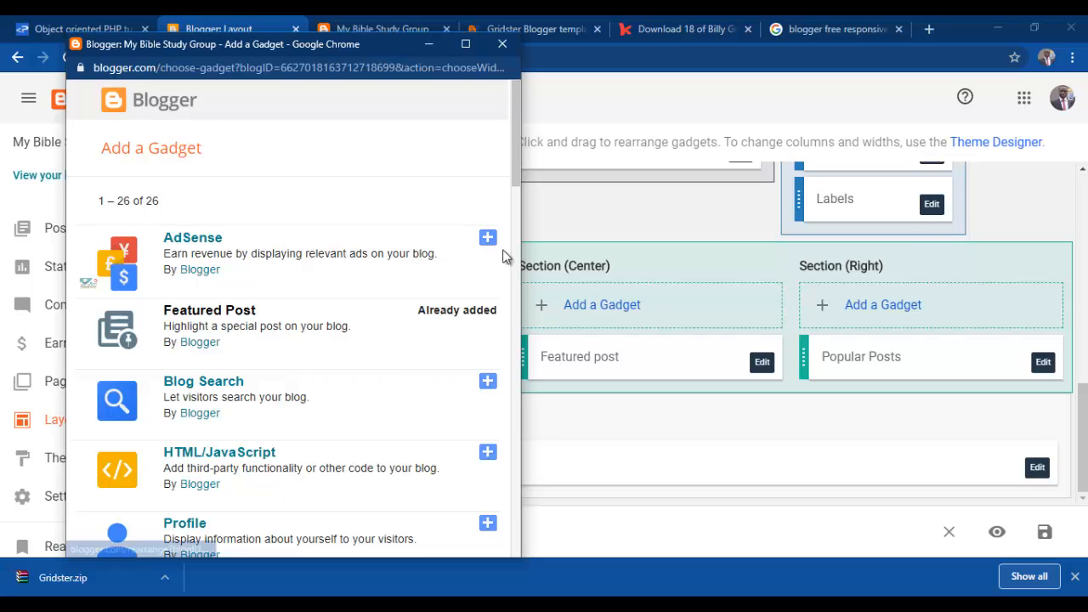
drag(524, 161, 515, 306)
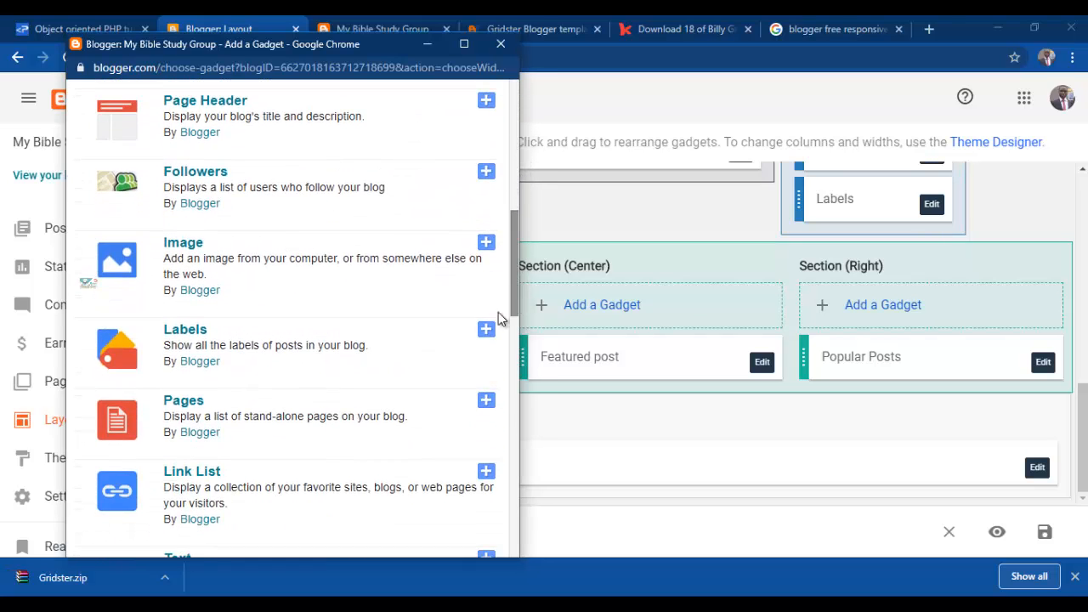
click(486, 328)
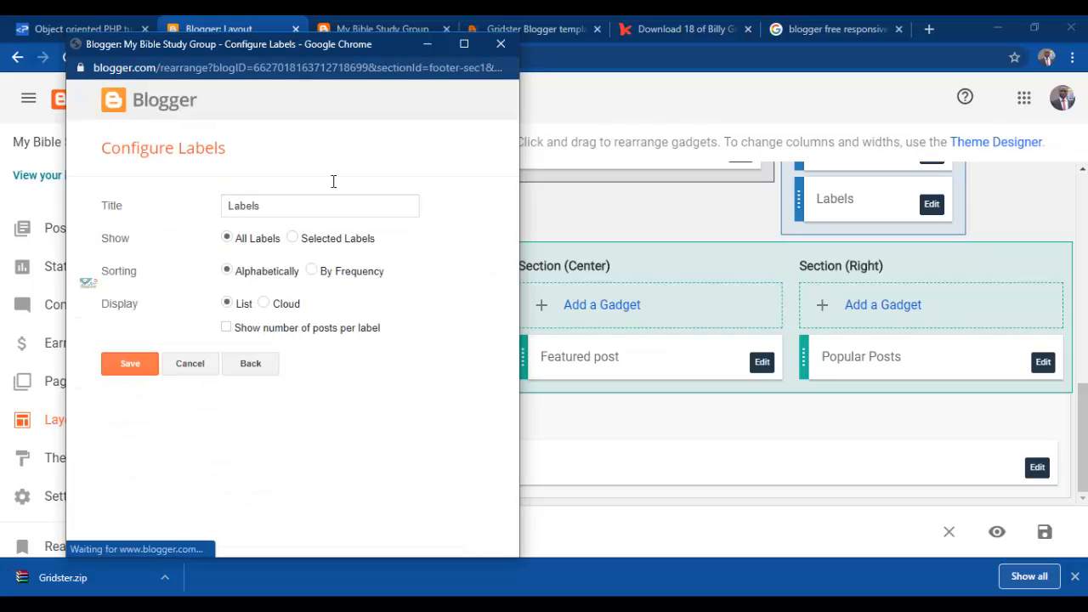
Step: Title the Labels gadget Categories, set it to show all labels, and save it
click(308, 206)
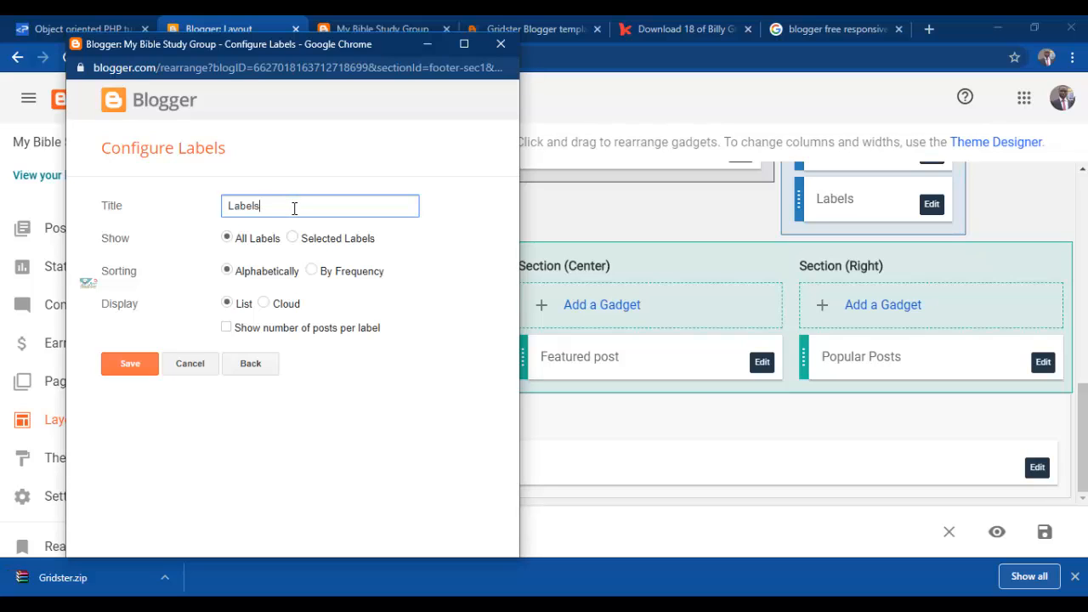
drag(299, 209, 176, 202)
text(ca)
text(tegories)
click(293, 238)
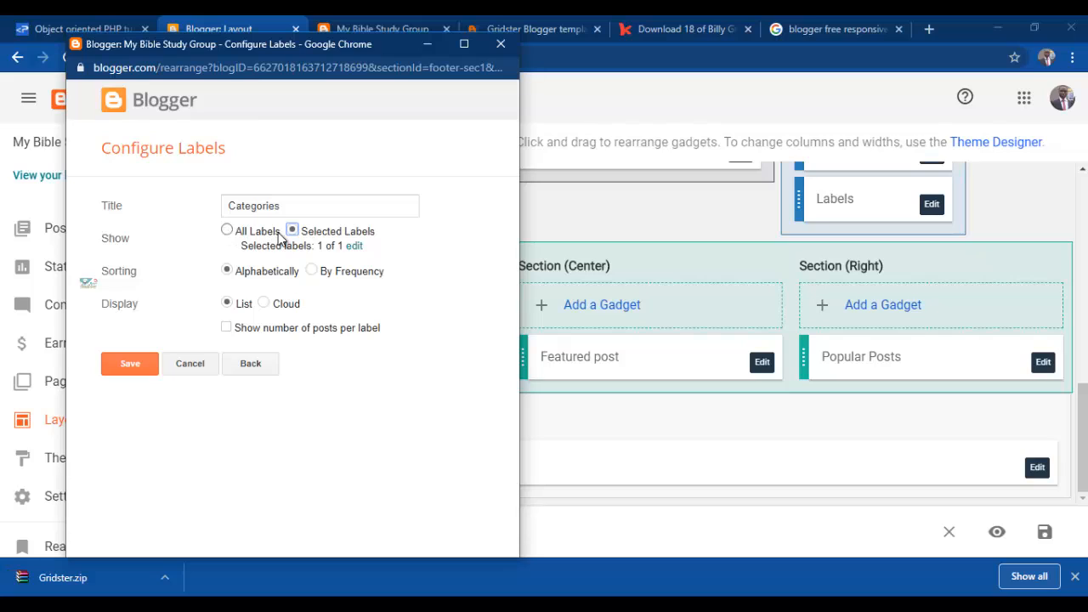
click(355, 249)
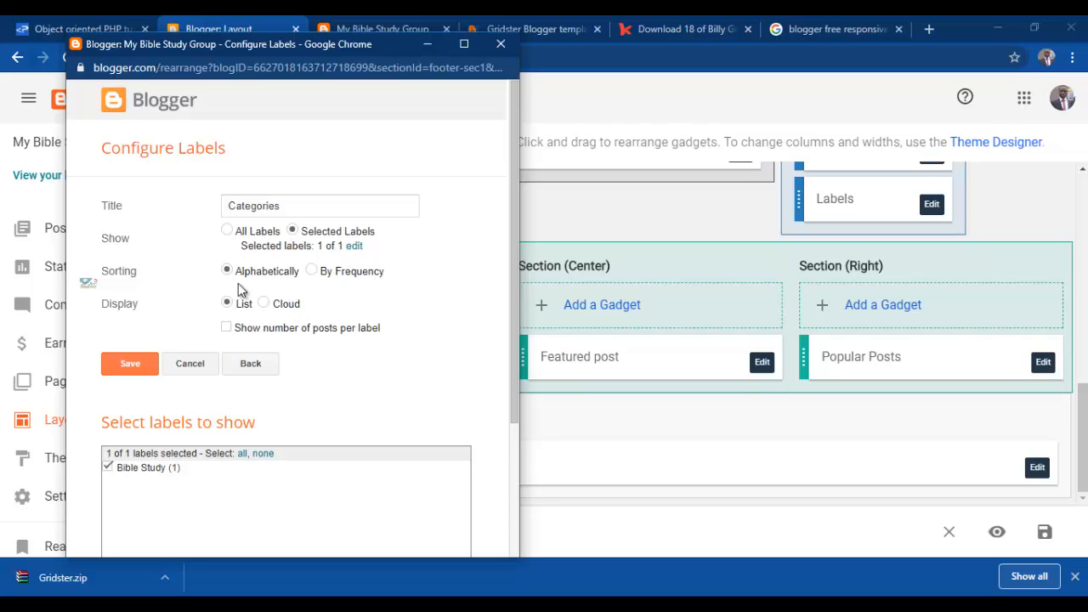
click(228, 231)
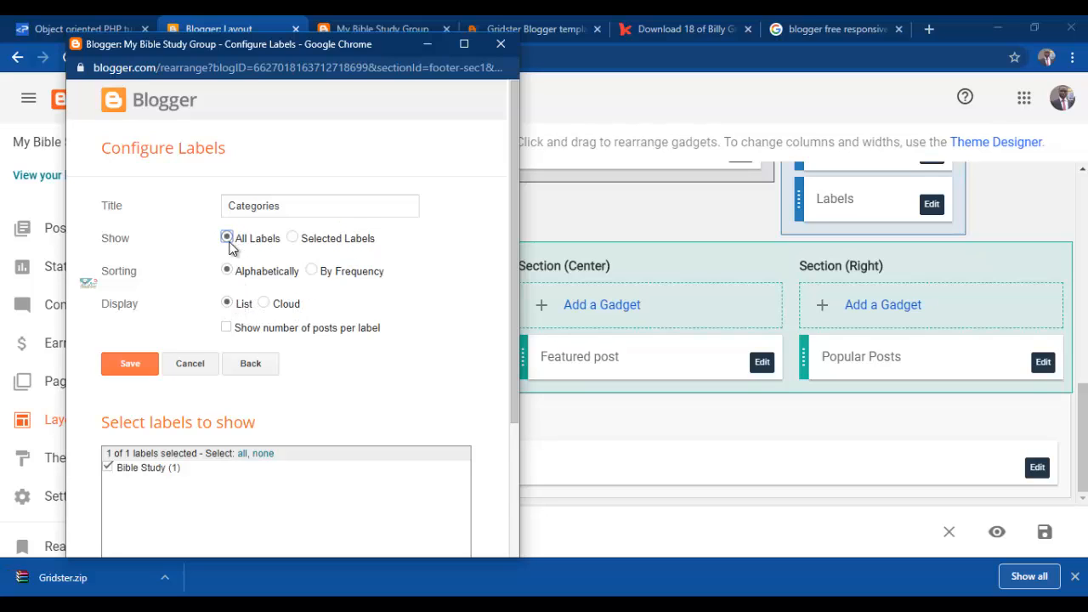
click(135, 373)
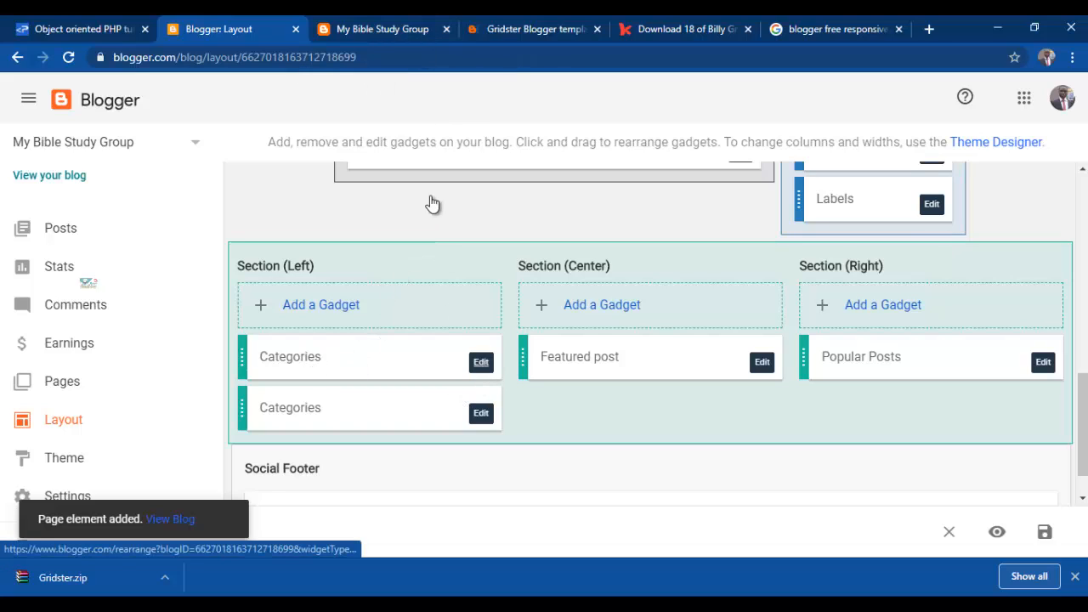
Step: Reload the live My Bible Study Group blog and examine the Categories gadget in its footer
click(391, 28)
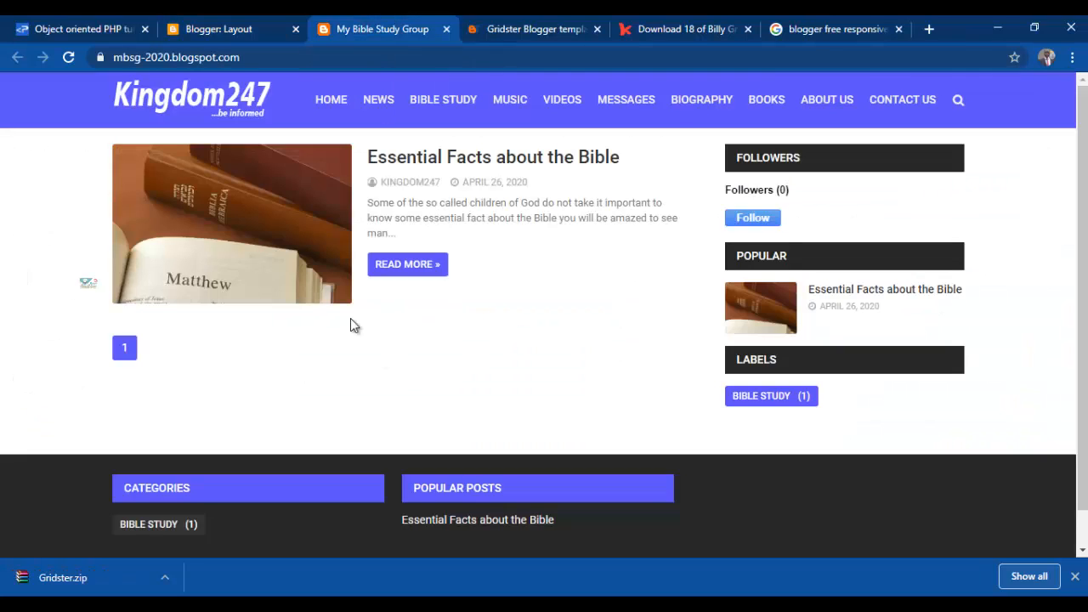
click(366, 58)
key(Return)
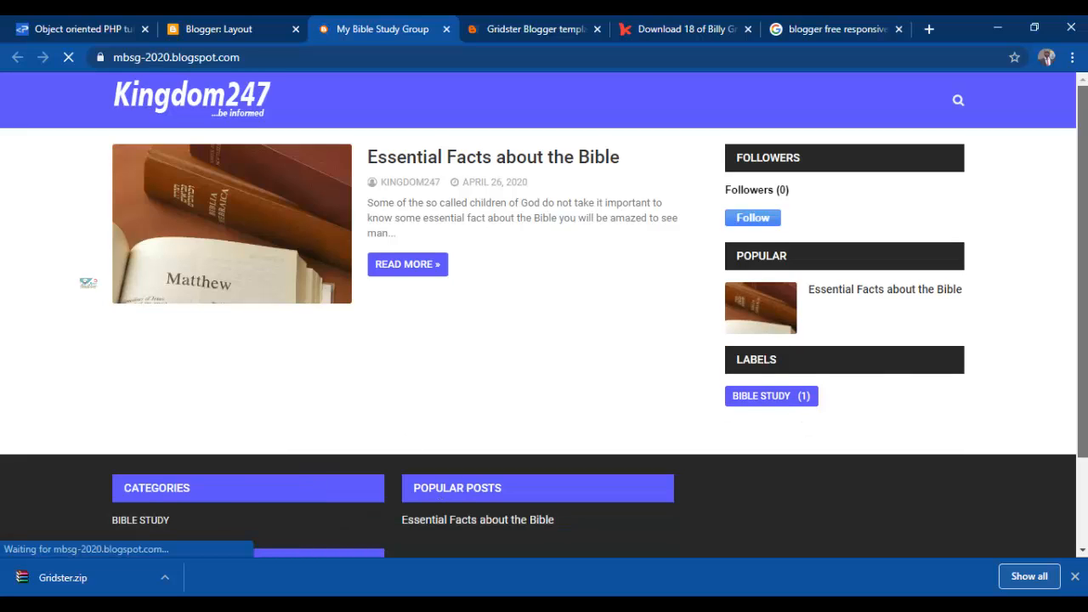
scroll(498, 482, down, 3)
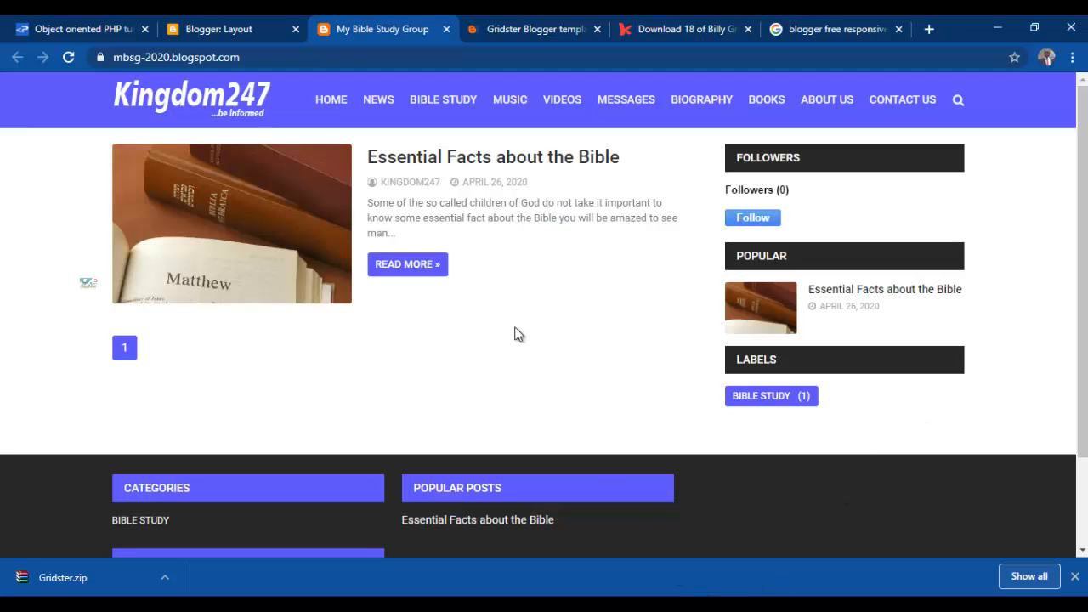
Step: Return to the blog's Layout page and open the configuration of the My Bible Study Group header gadget in the Logo section
click(219, 24)
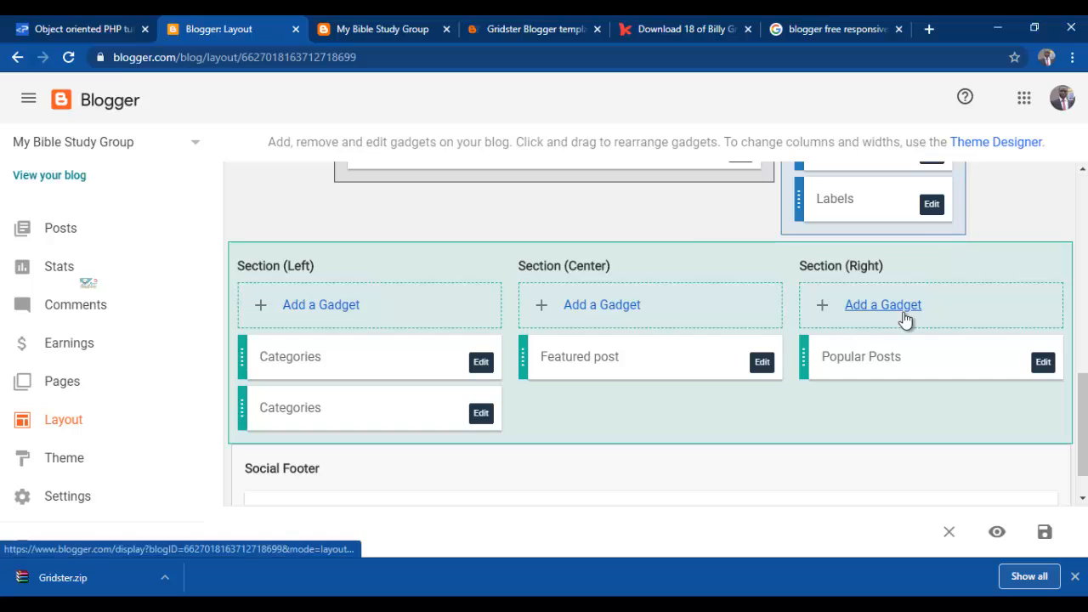
drag(1085, 393, 1083, 238)
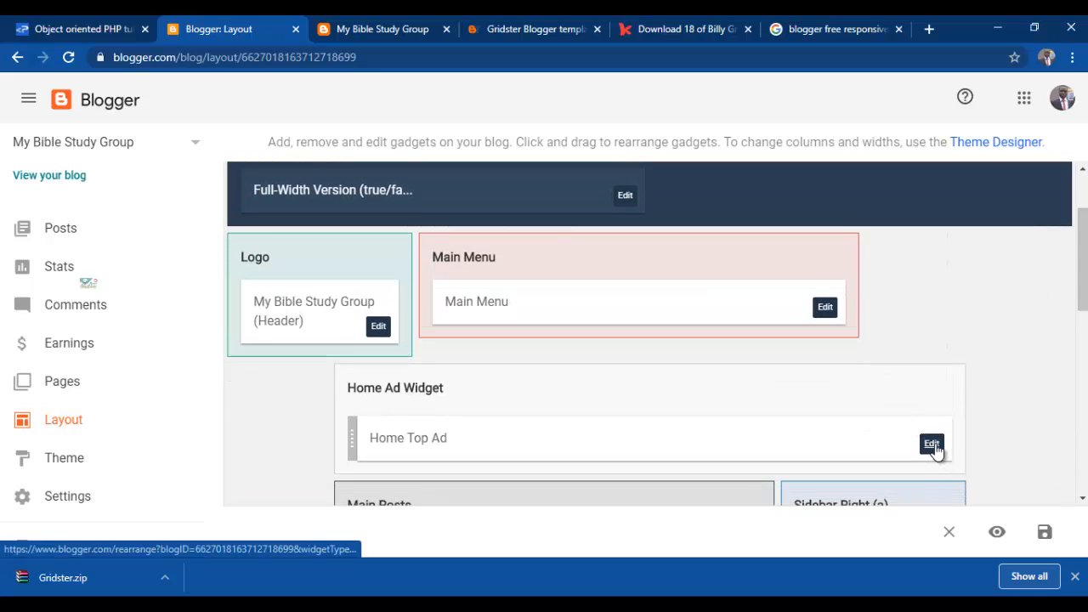
click(931, 444)
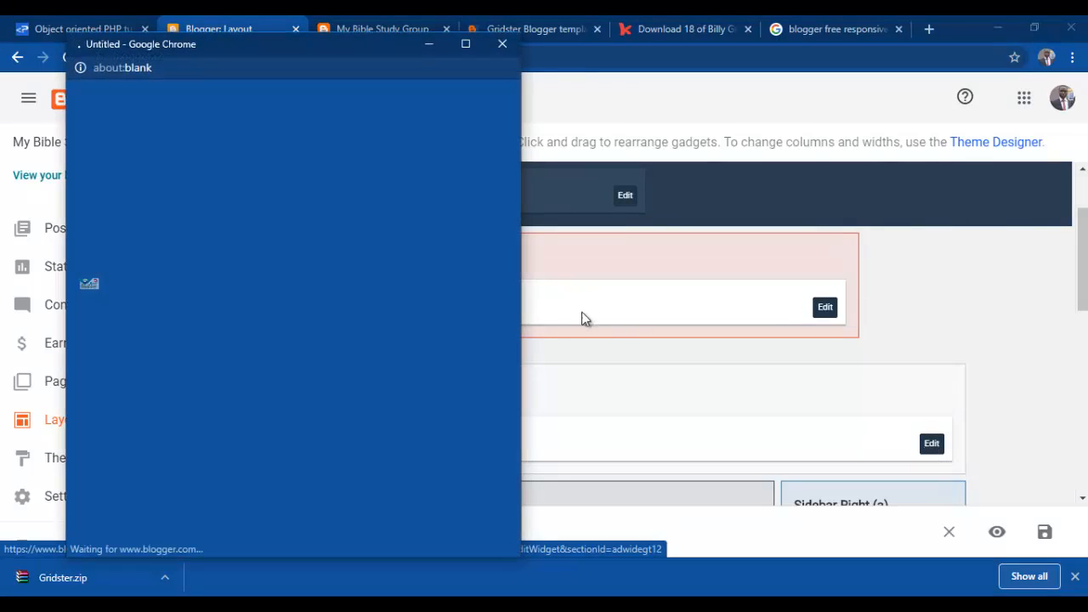
click(421, 44)
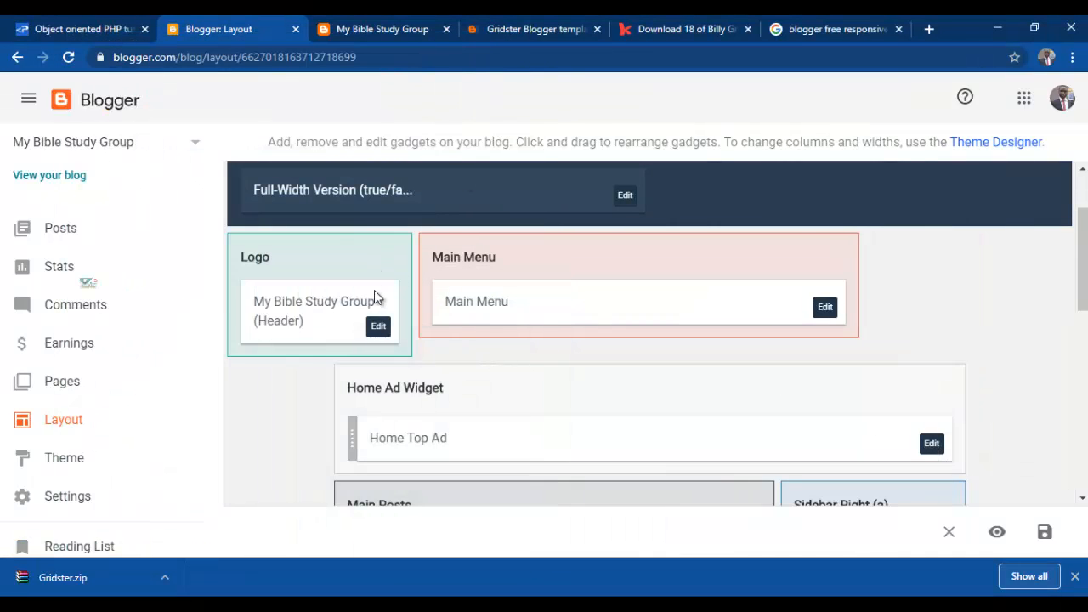
click(380, 329)
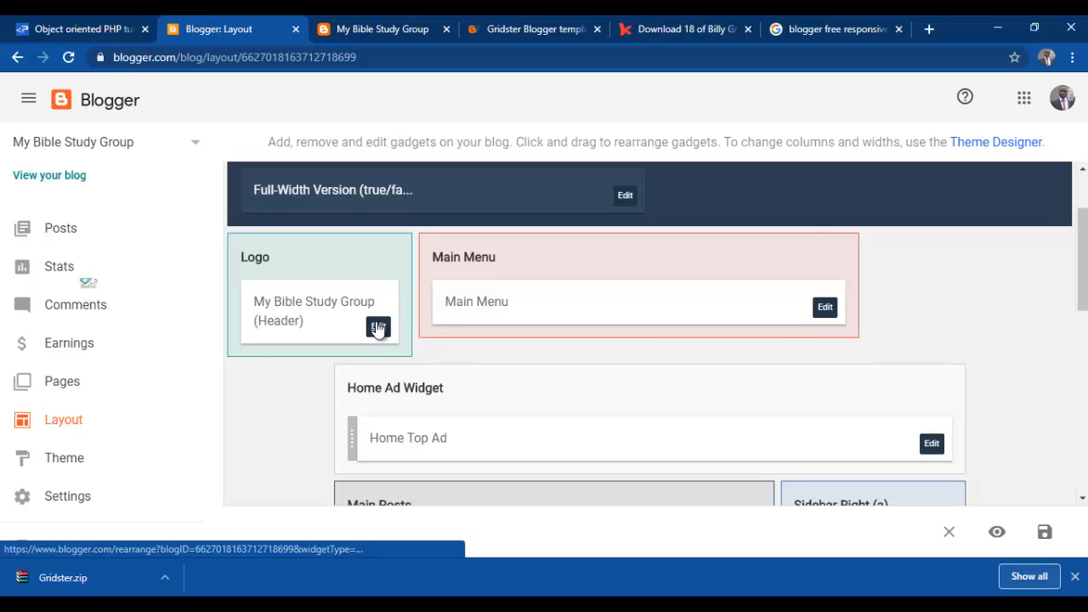
drag(1081, 241, 1081, 208)
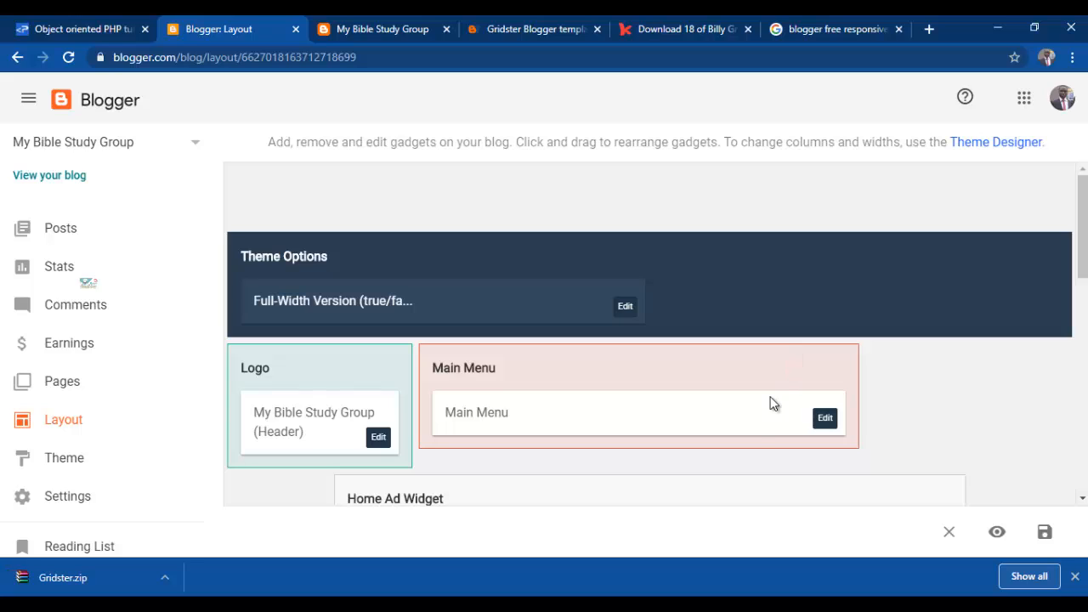
mouse_move(609, 604)
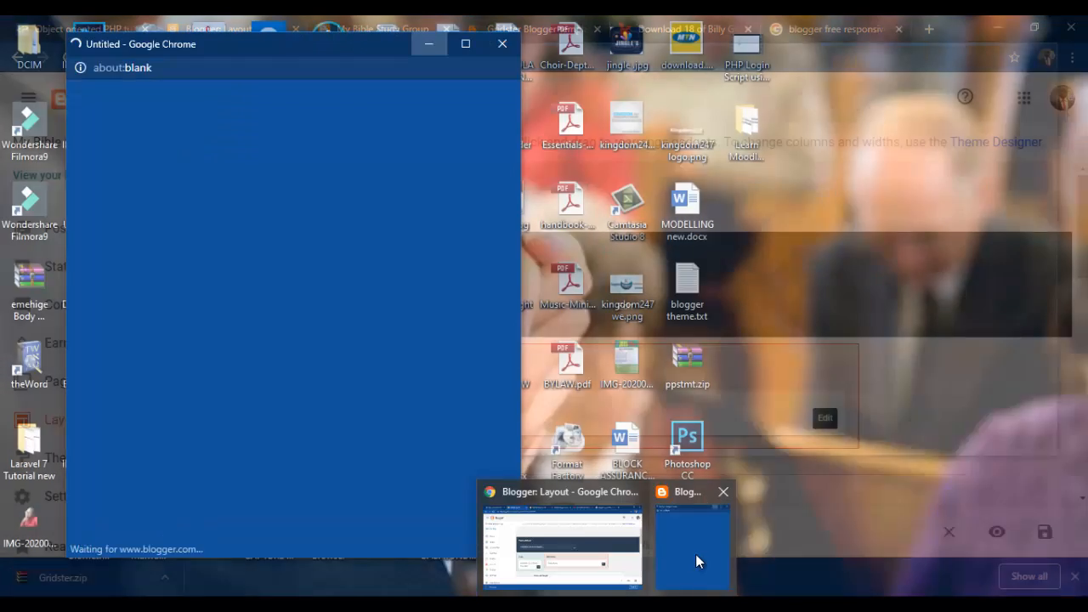
click(376, 438)
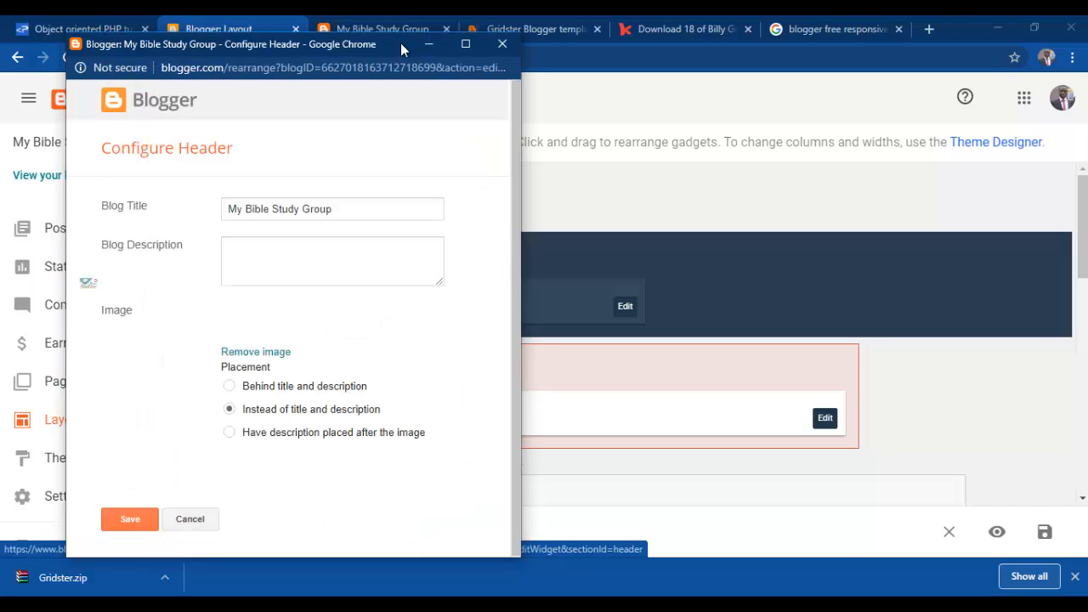
Step: Check the logo in the live blog's header, and return to the Configure Header window to review its image settings
click(367, 30)
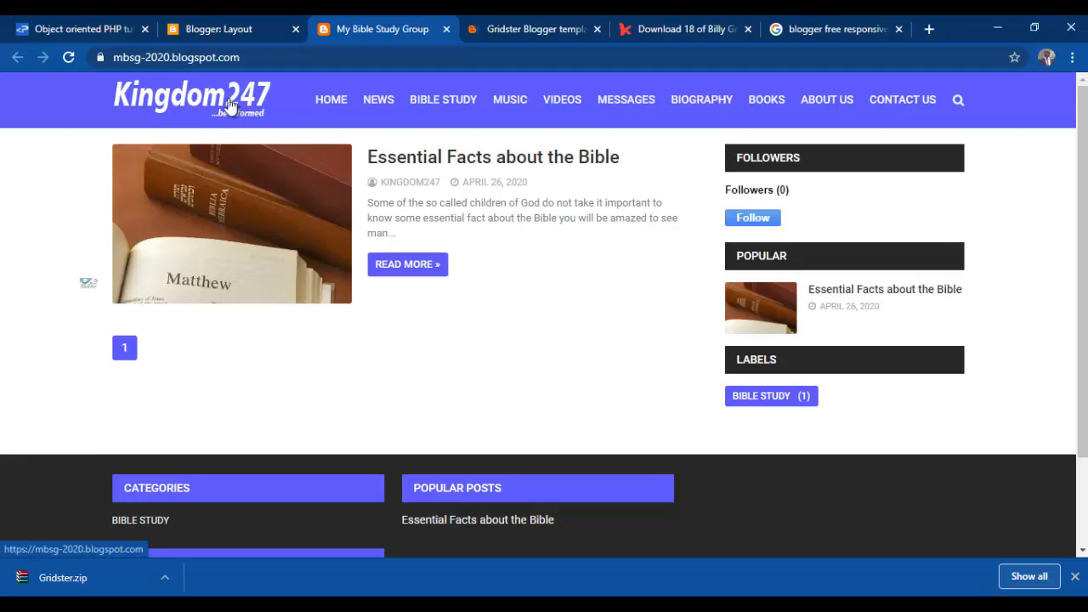
click(214, 29)
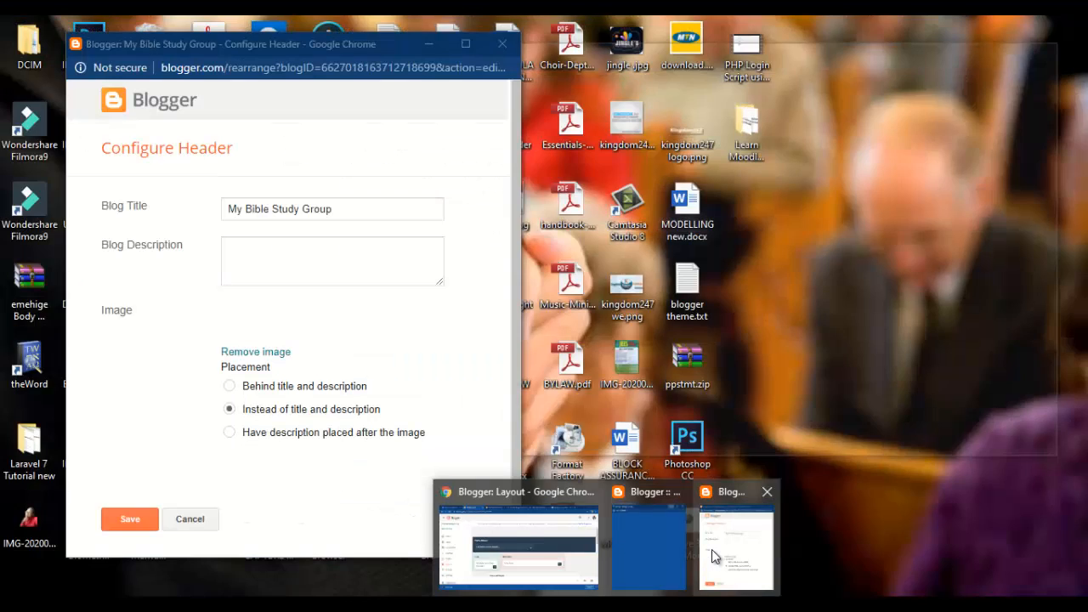
click(712, 549)
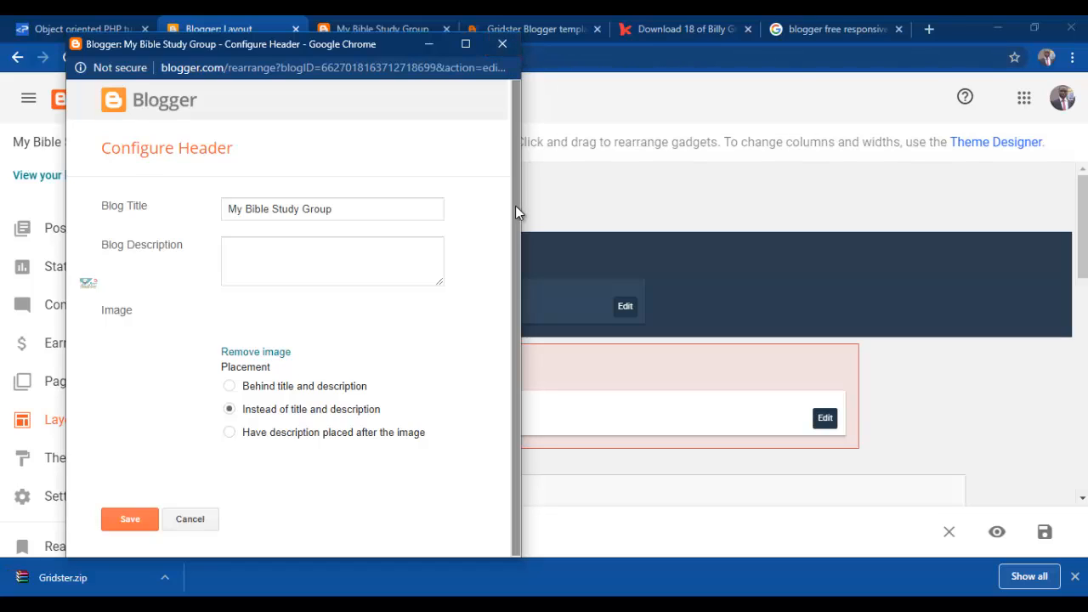
drag(515, 206, 515, 222)
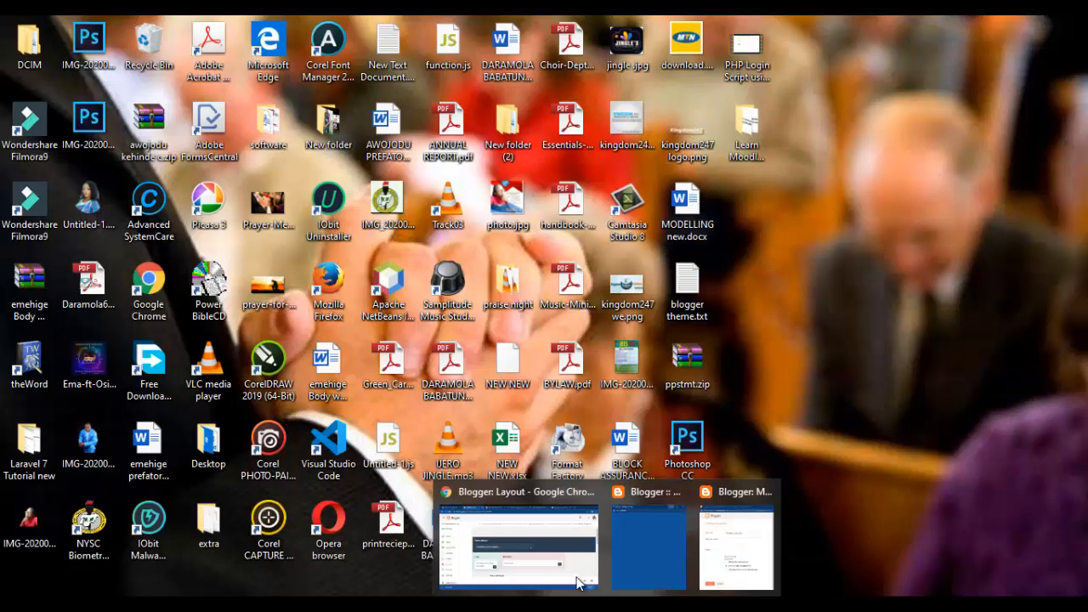
Step: Remove the existing logo image from the blog header's configuration and save the change
click(544, 548)
click(380, 443)
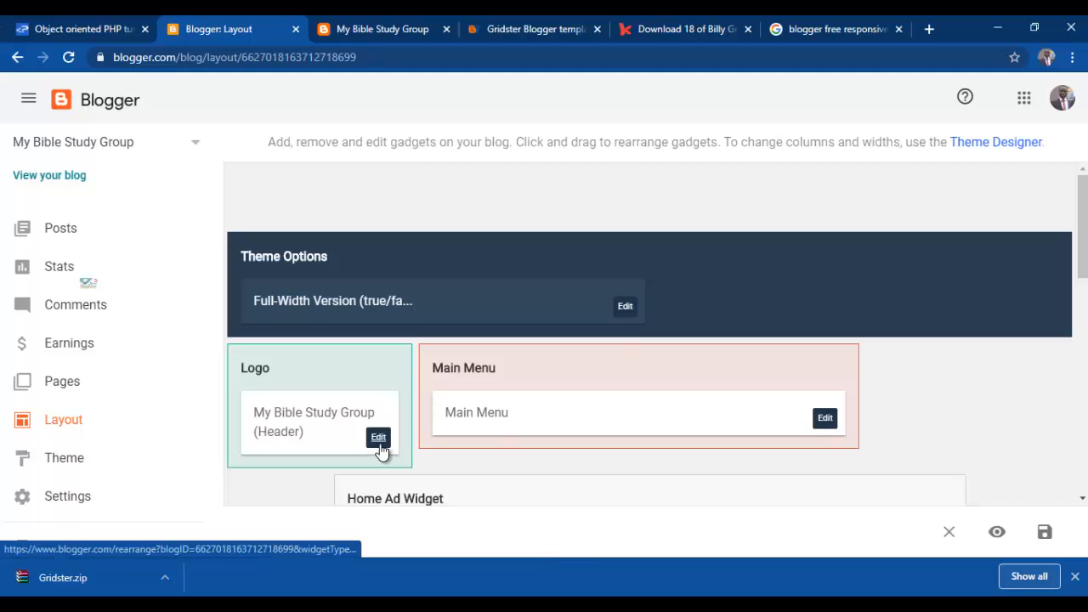
click(605, 604)
click(736, 560)
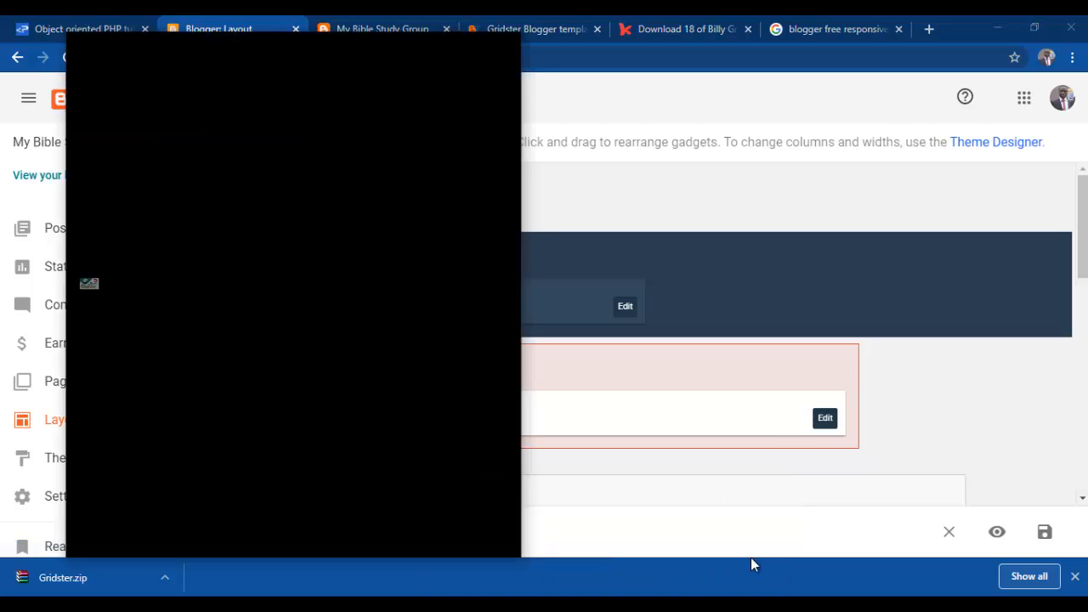
click(254, 350)
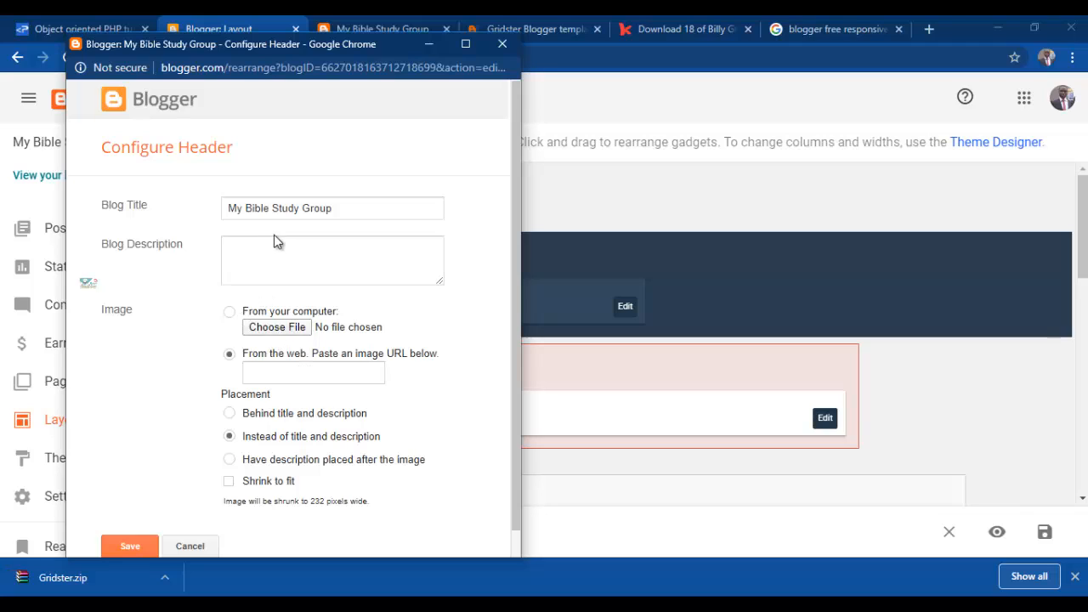
click(128, 545)
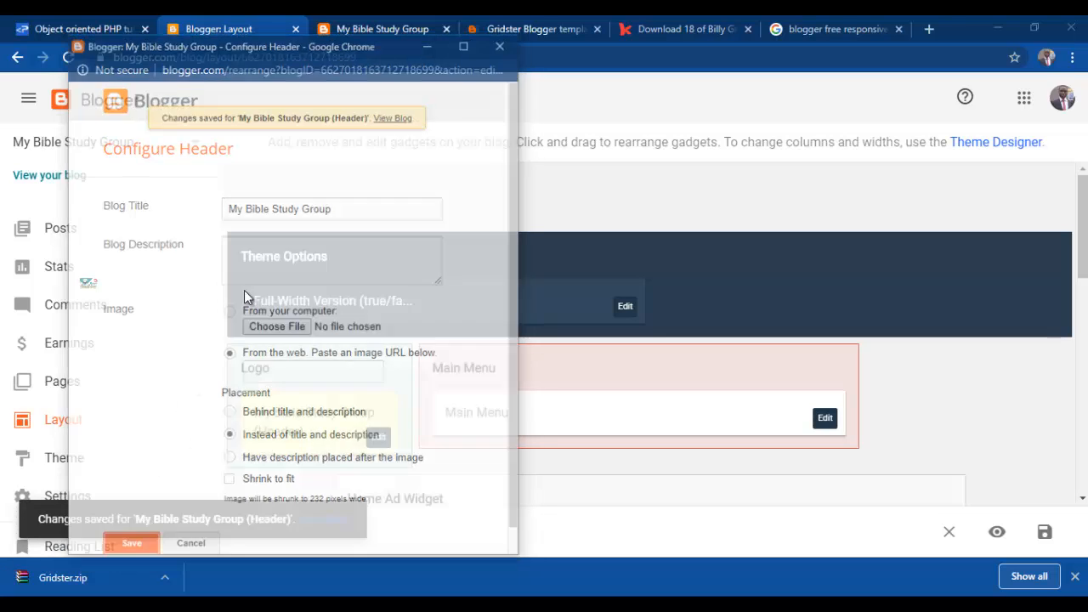
Step: Reload the live blog to examine its header without the logo image
click(400, 22)
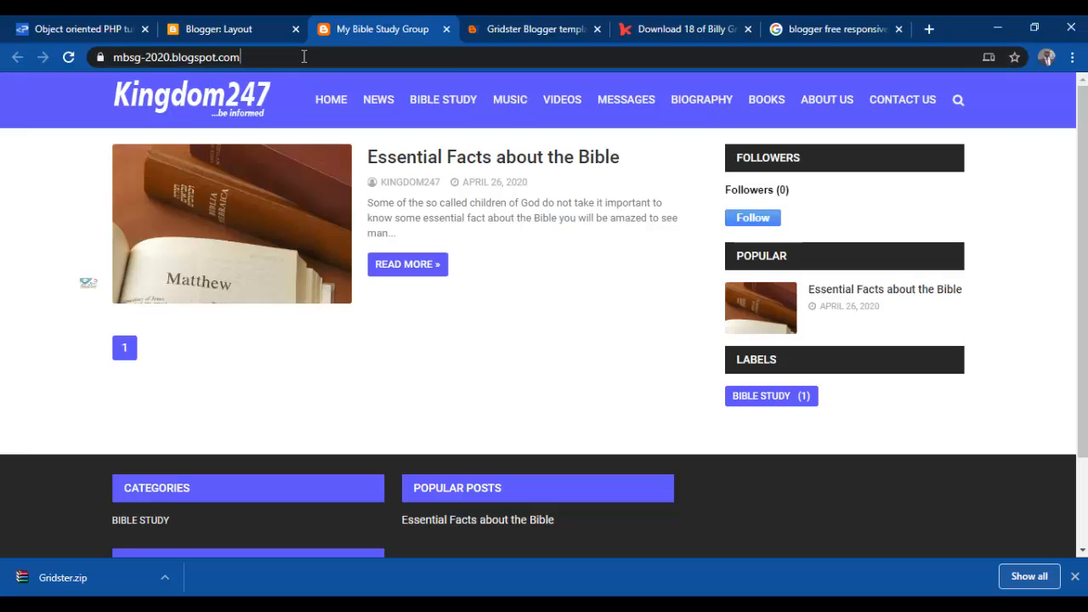
click(303, 56)
key(Return)
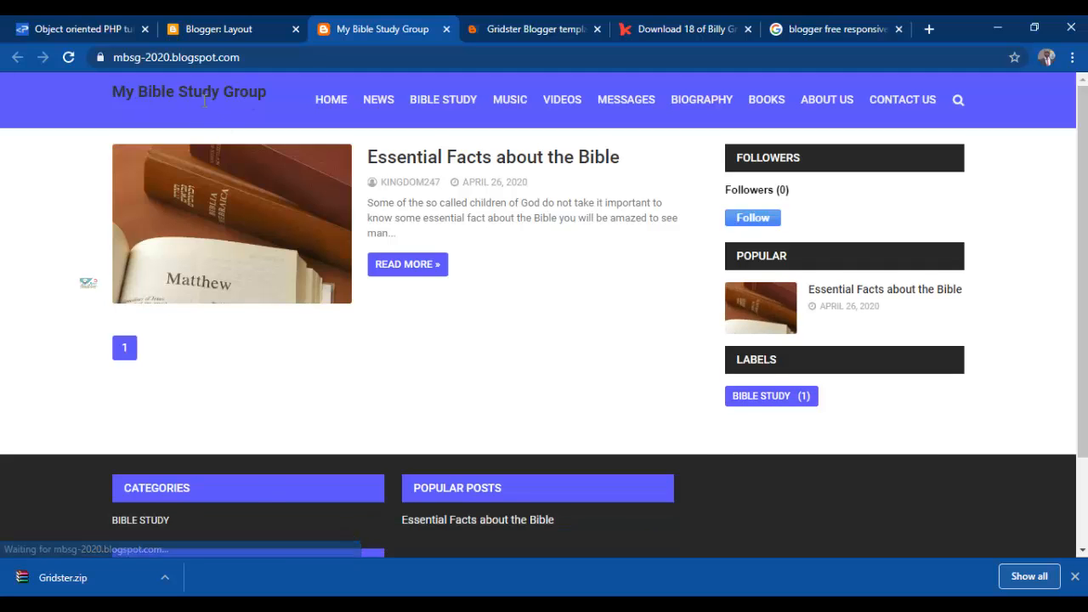
Step: Upload a logo image from the Desktop folder to the blog header, place it instead of title and description, and save
click(226, 21)
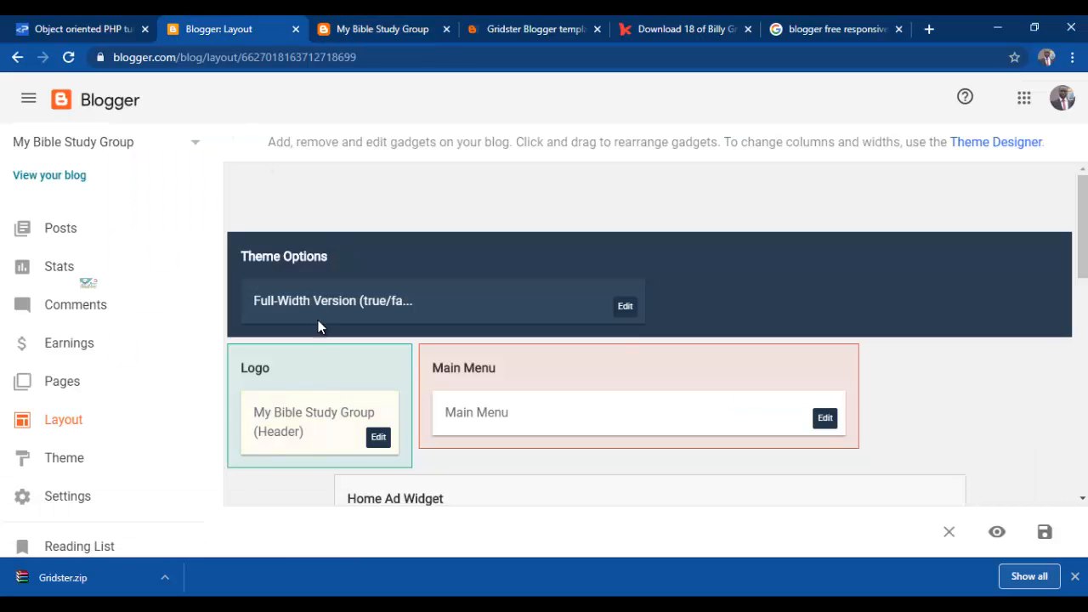
click(379, 442)
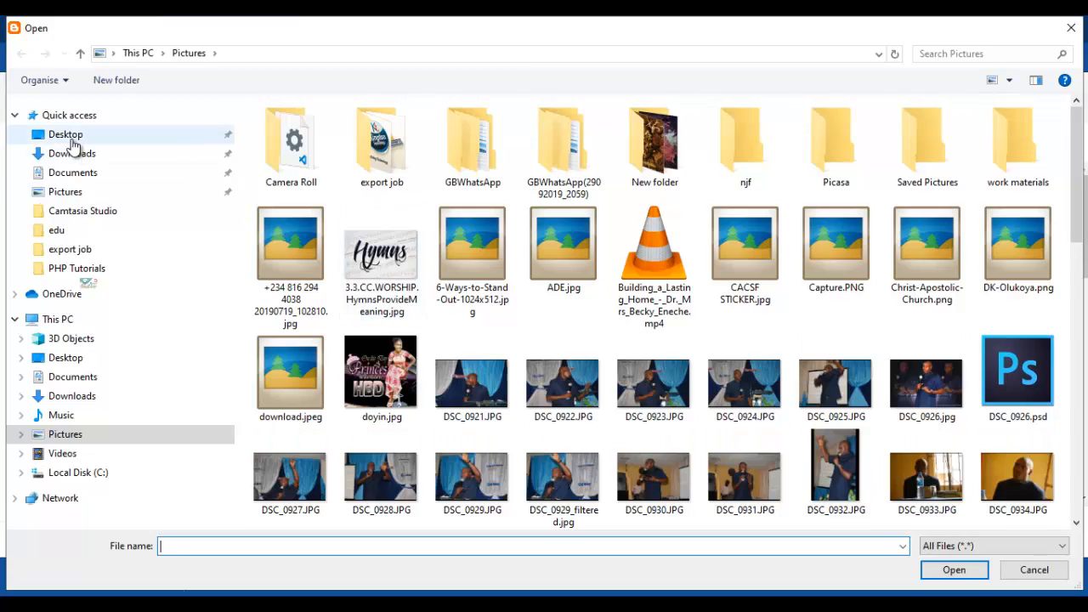
click(71, 142)
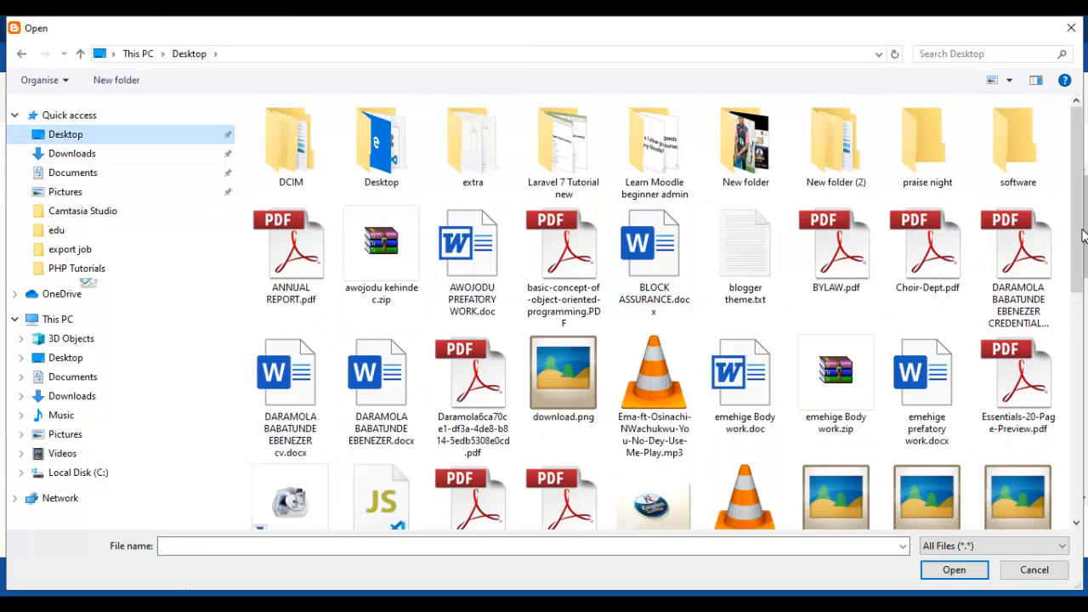
scroll(1083, 244, down, 10)
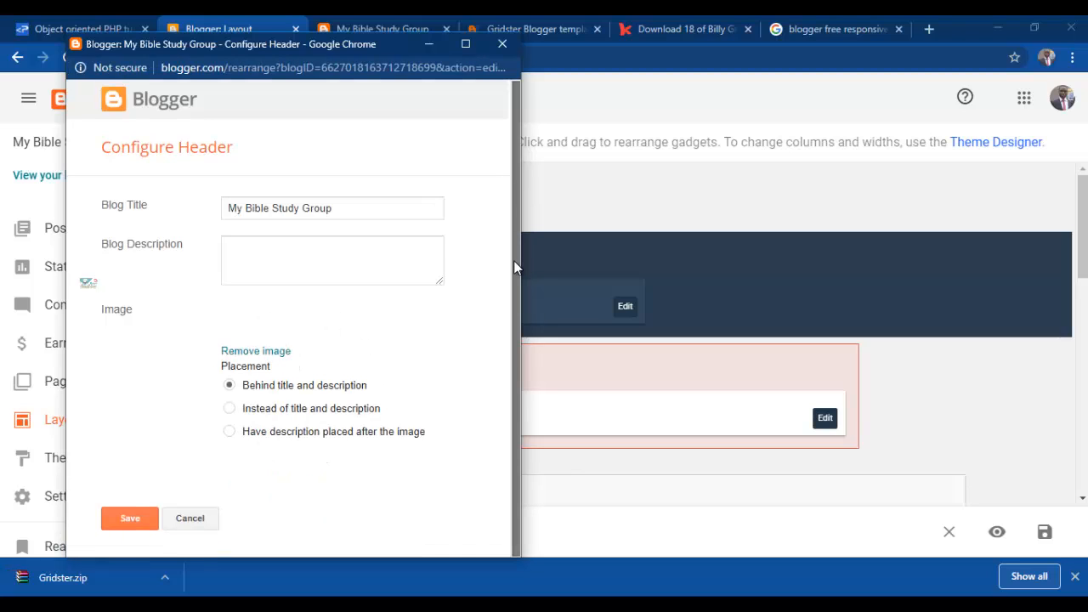
click(251, 409)
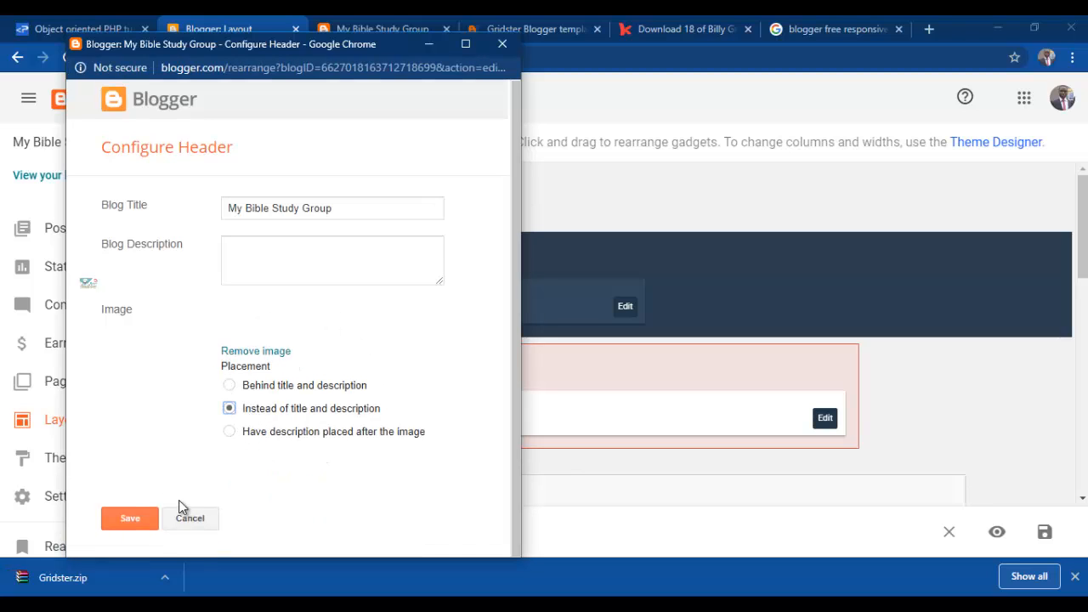
click(128, 519)
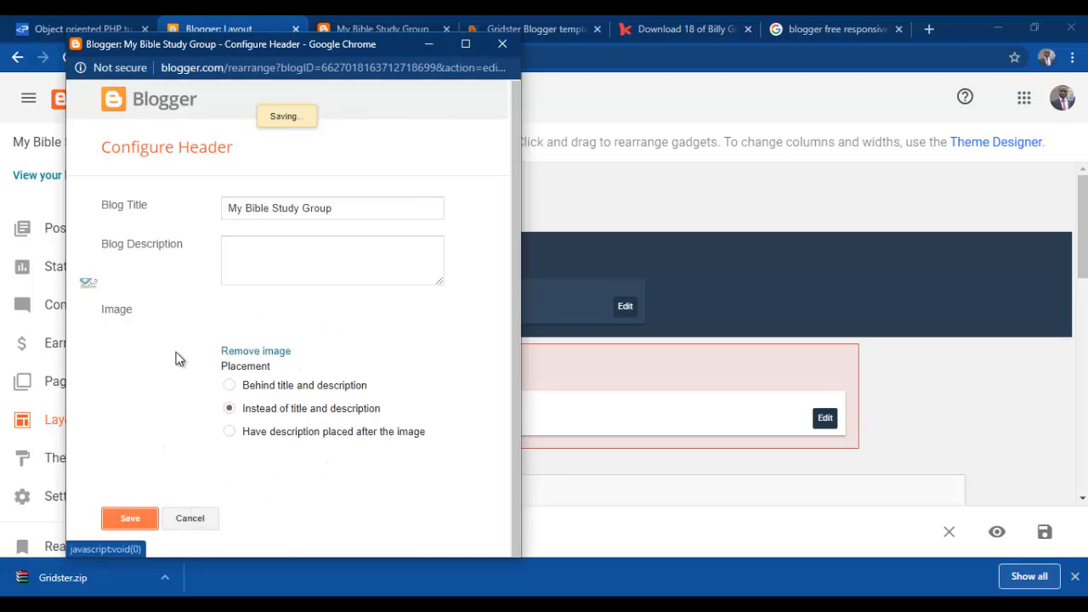
Step: Reload the live blog to check the uploaded header logo, and return to the blog's Layout page
click(366, 29)
click(343, 57)
key(Return)
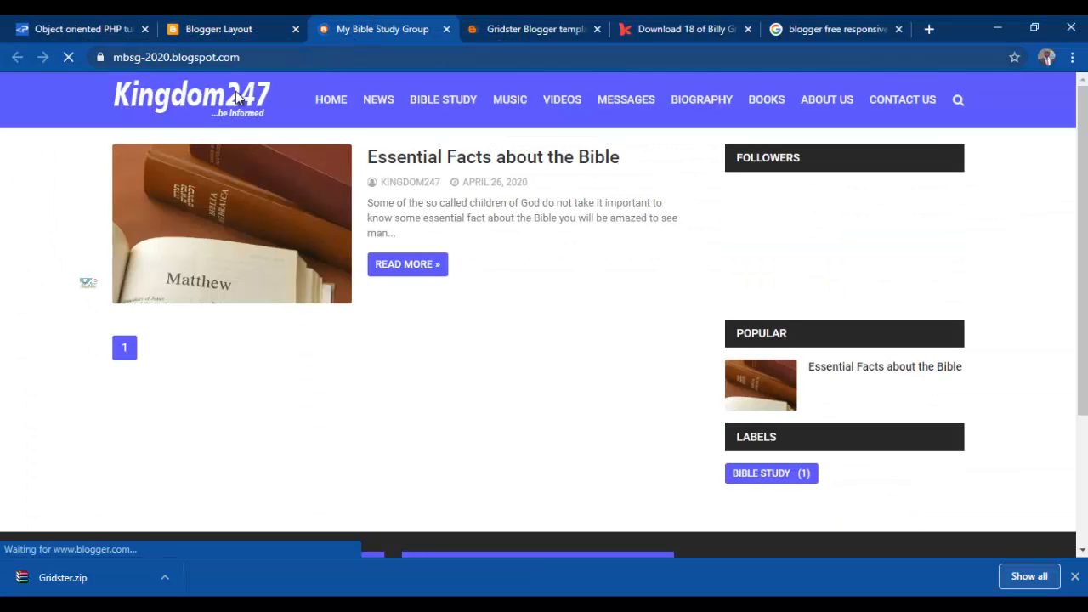
click(213, 23)
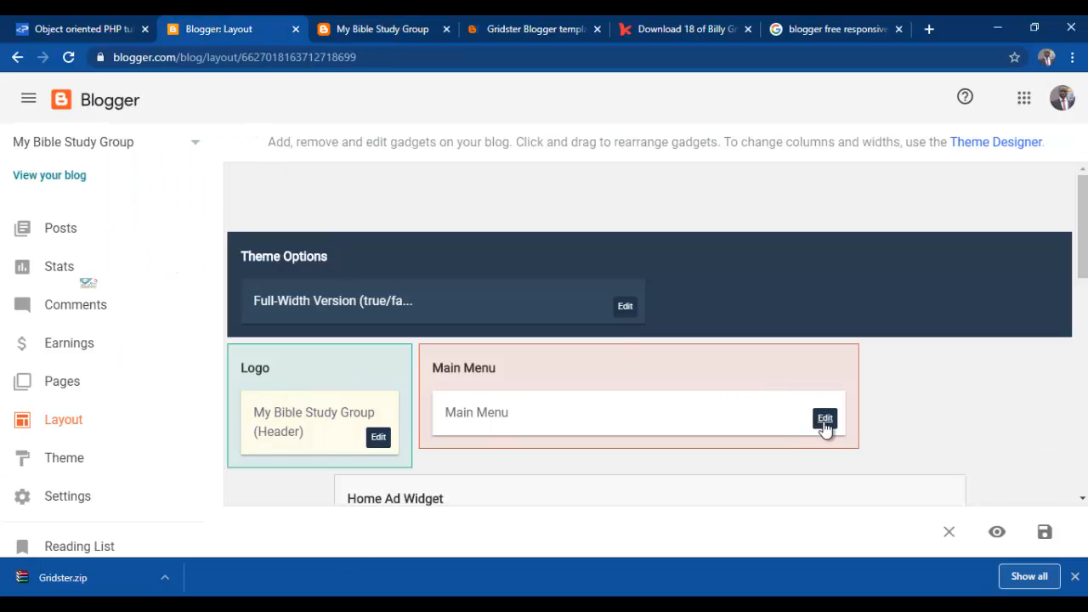
click(824, 419)
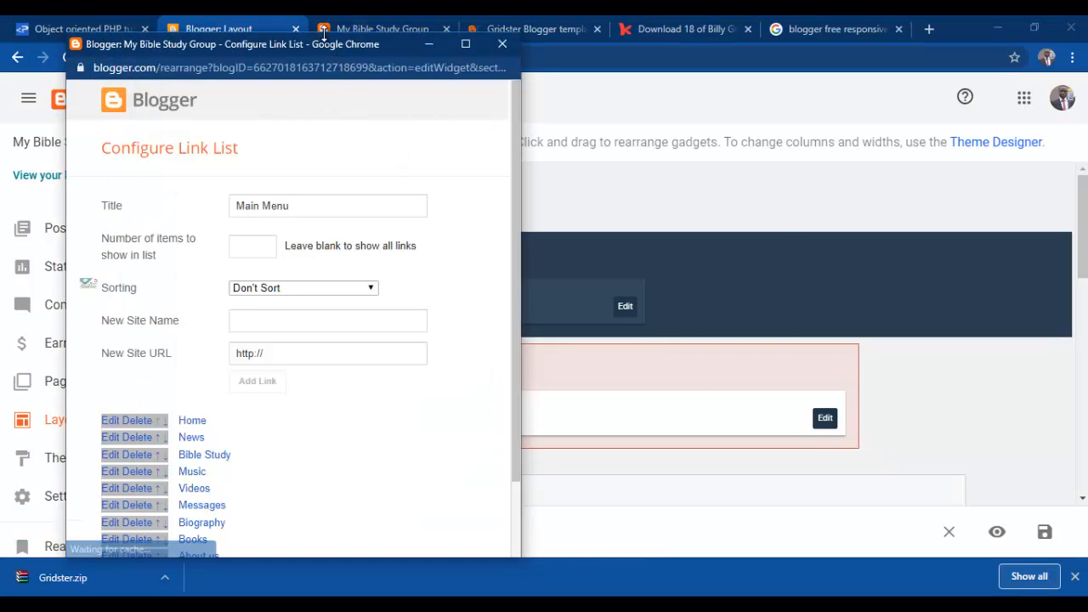
drag(394, 49, 610, 14)
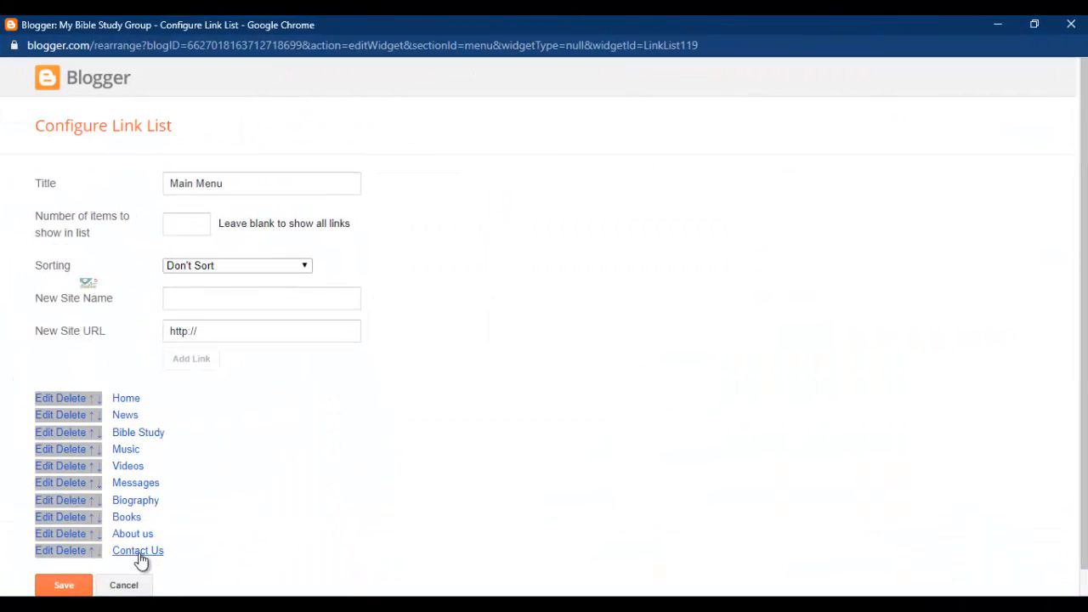
click(71, 550)
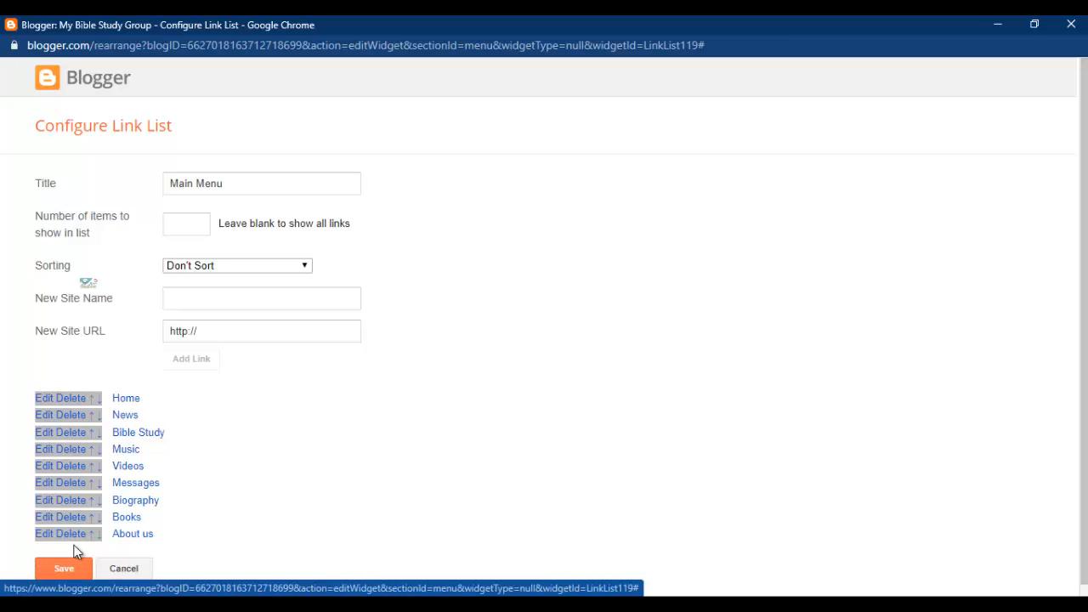
click(116, 575)
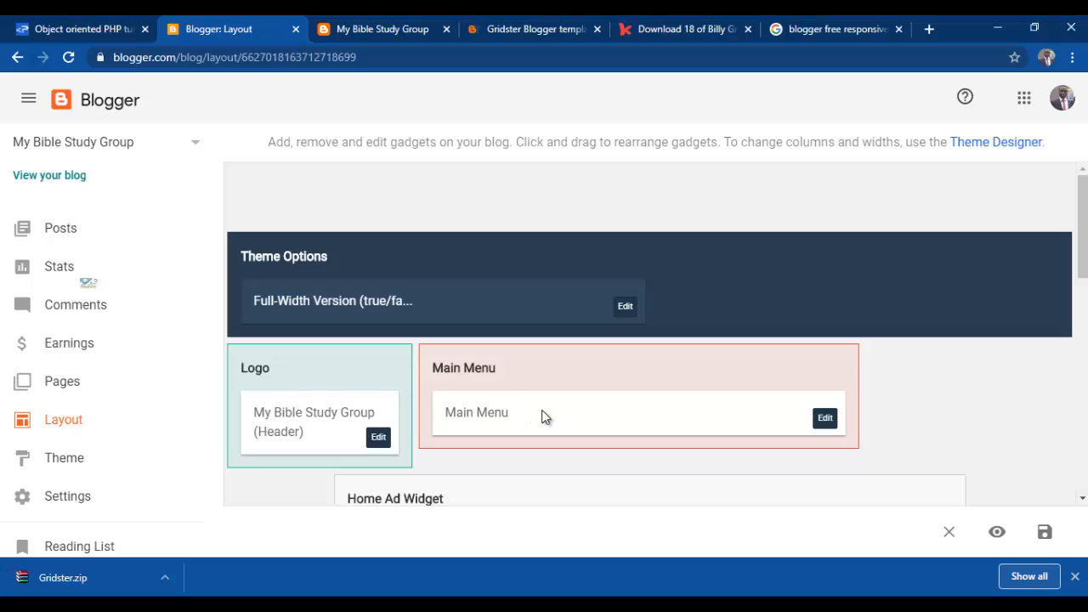
Step: Open the Main Menu gadget's link list configuration and delete every link except Home
click(824, 417)
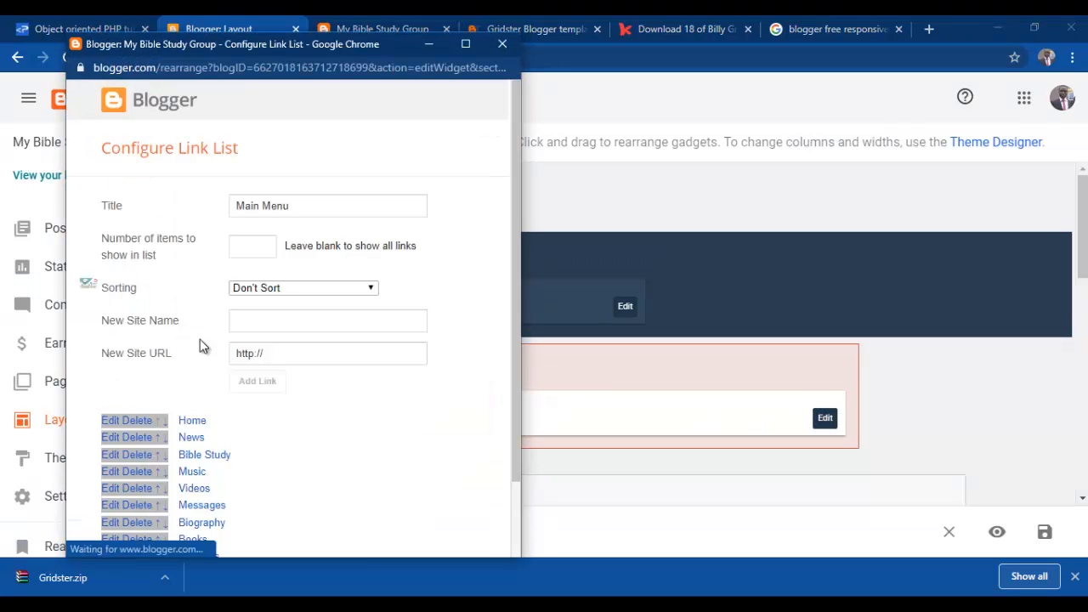
drag(512, 215, 515, 332)
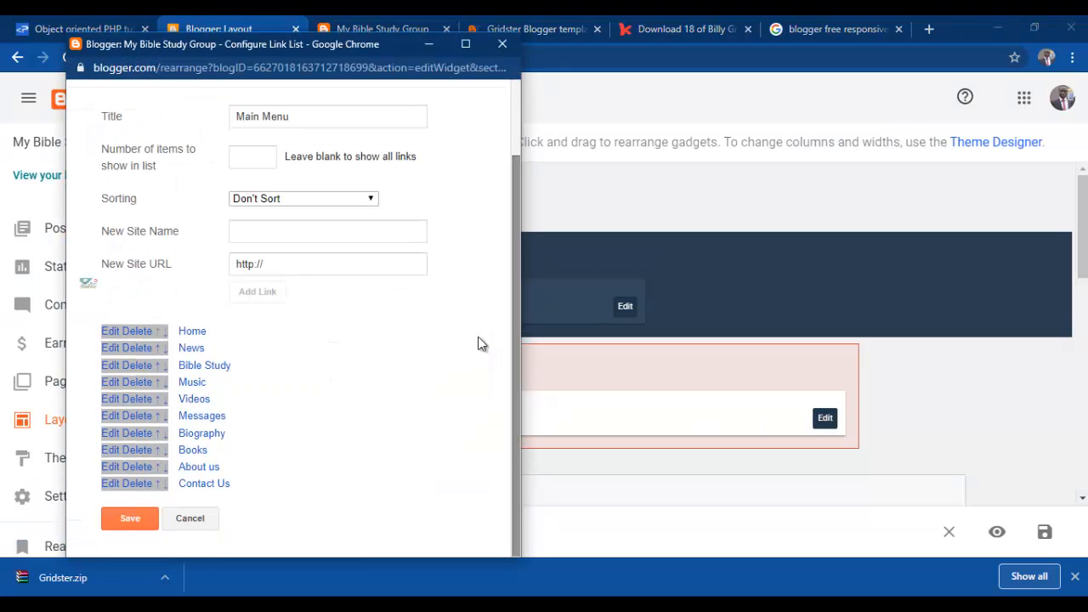
scroll(138, 490, up, 1)
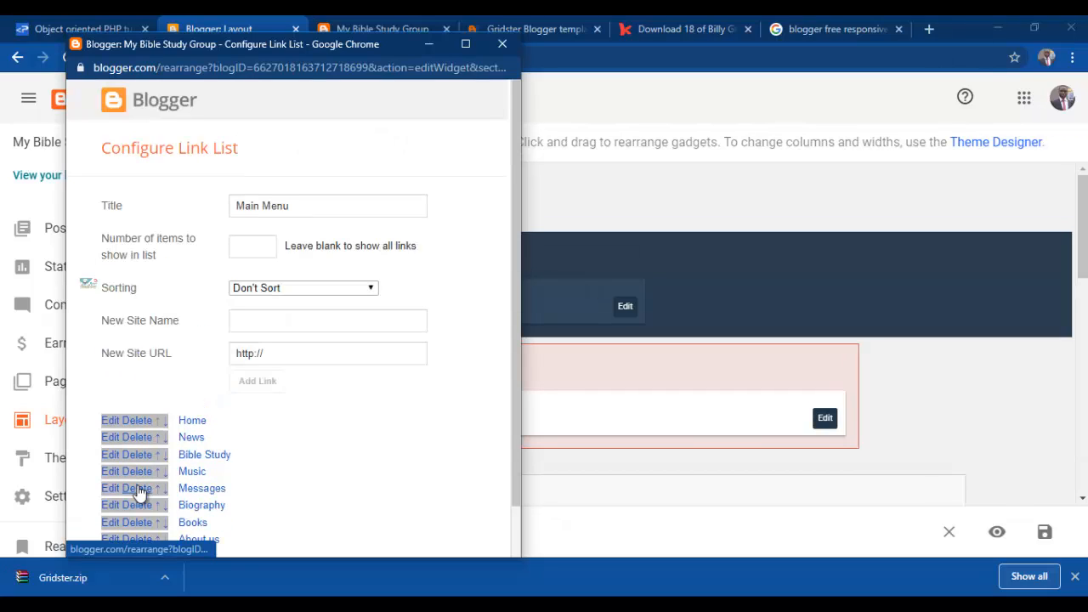
click(138, 490)
click(139, 490)
click(138, 490)
click(137, 491)
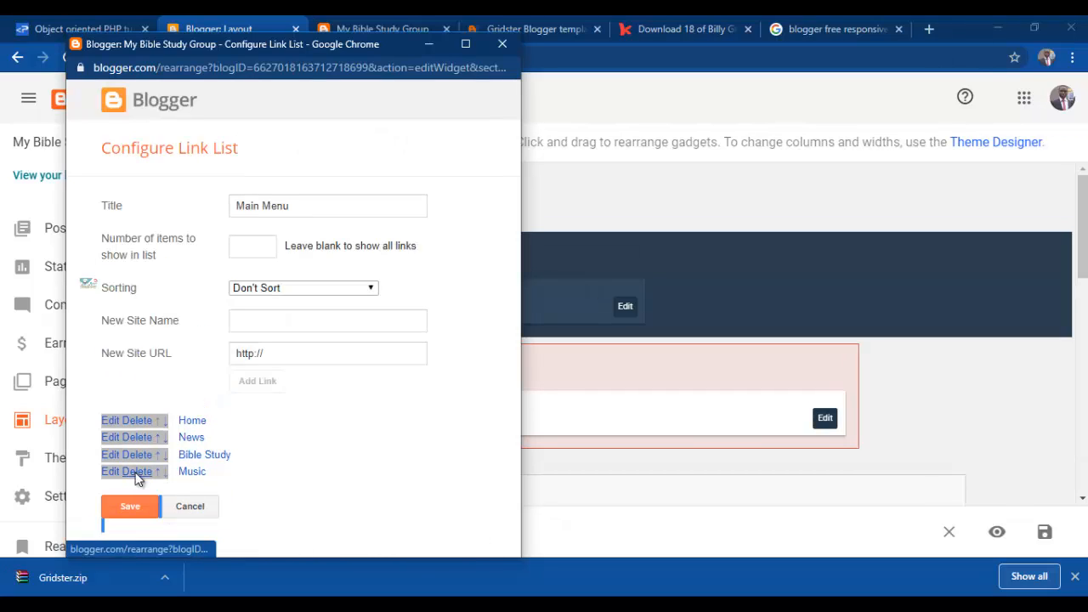
click(136, 475)
click(139, 455)
click(140, 437)
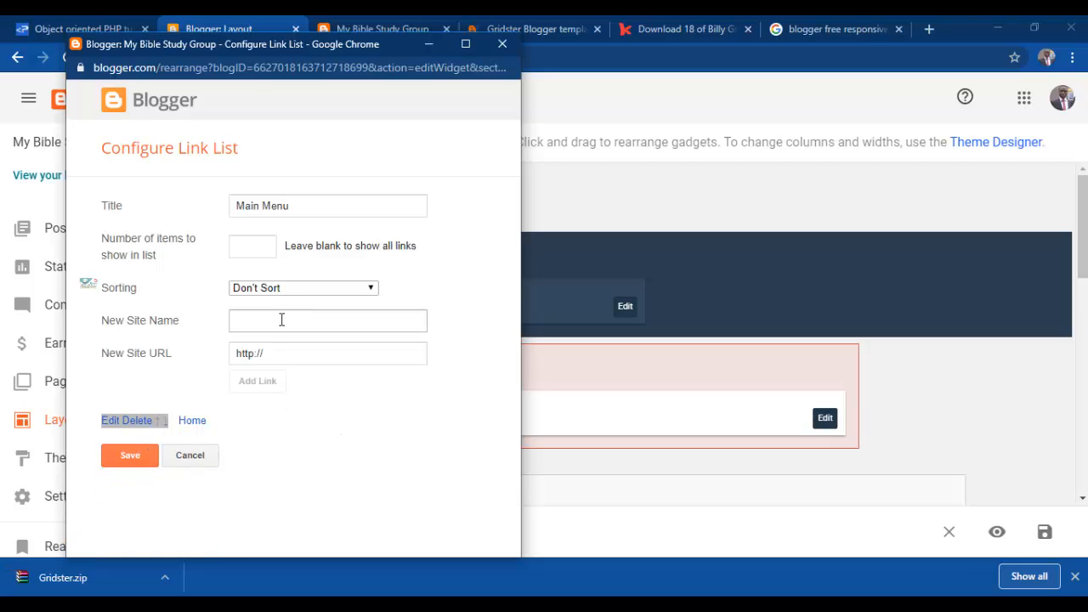
drag(303, 43, 520, 103)
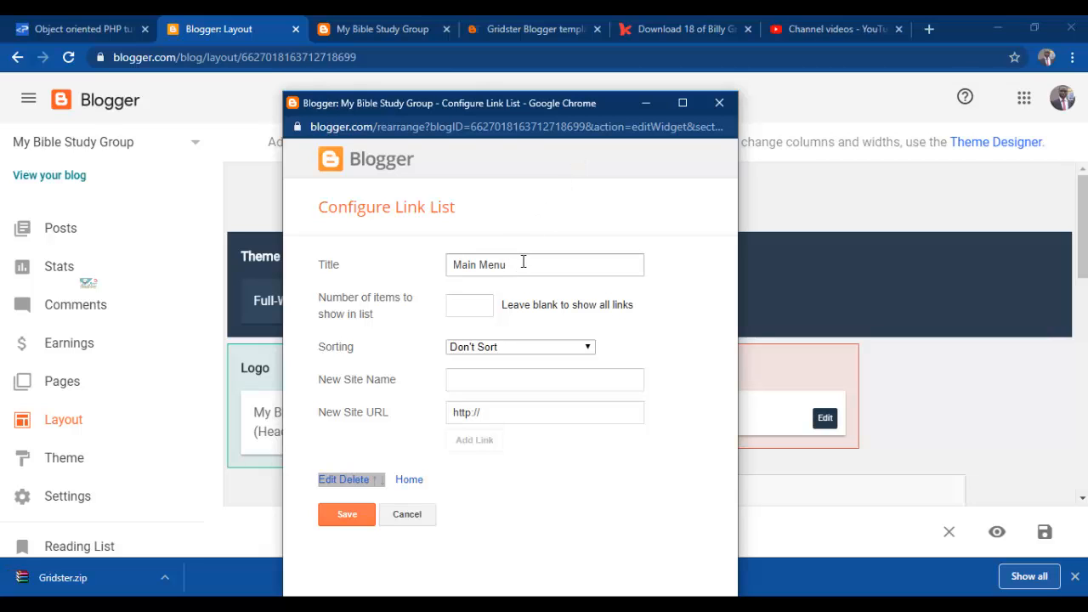
Step: Copy the link address of the Bible Study category in the live blog's footer, and return to the Configure Link List window
click(360, 29)
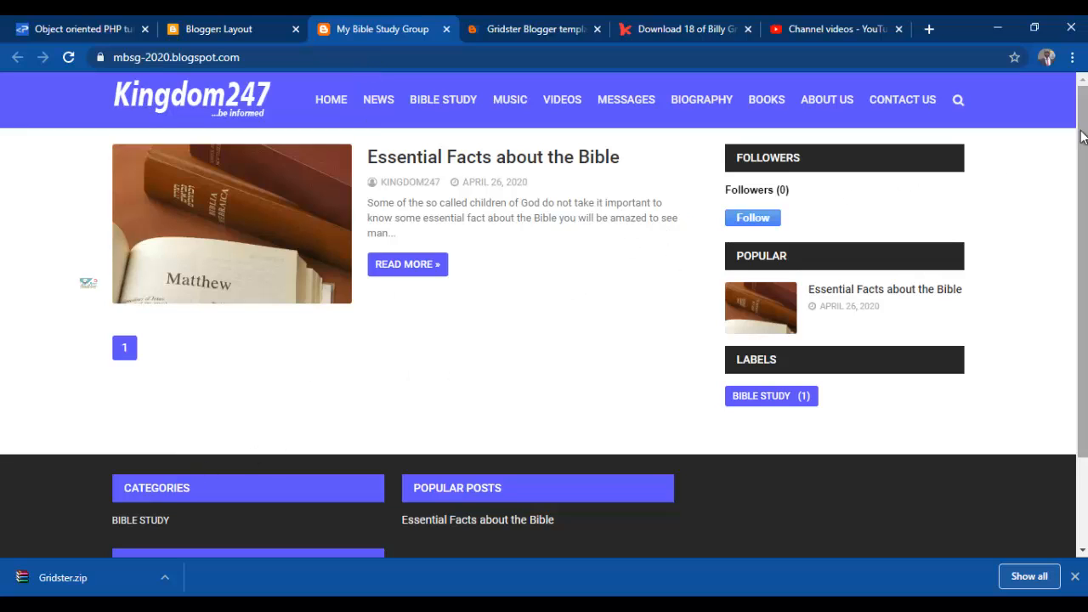
scroll(1081, 139, down, 2)
scroll(1081, 138, down, 2)
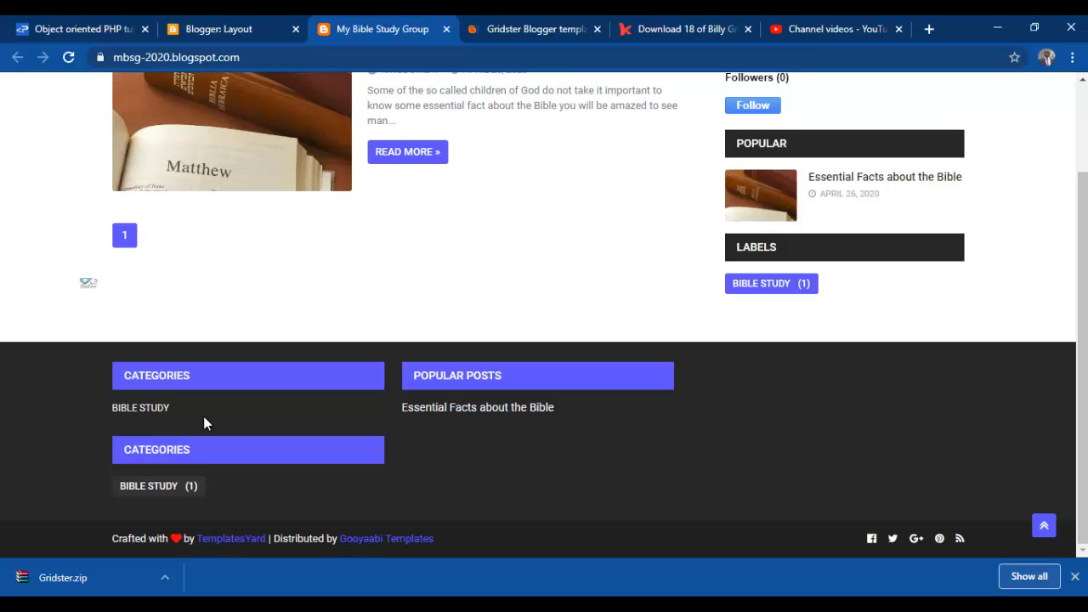
right_click(150, 409)
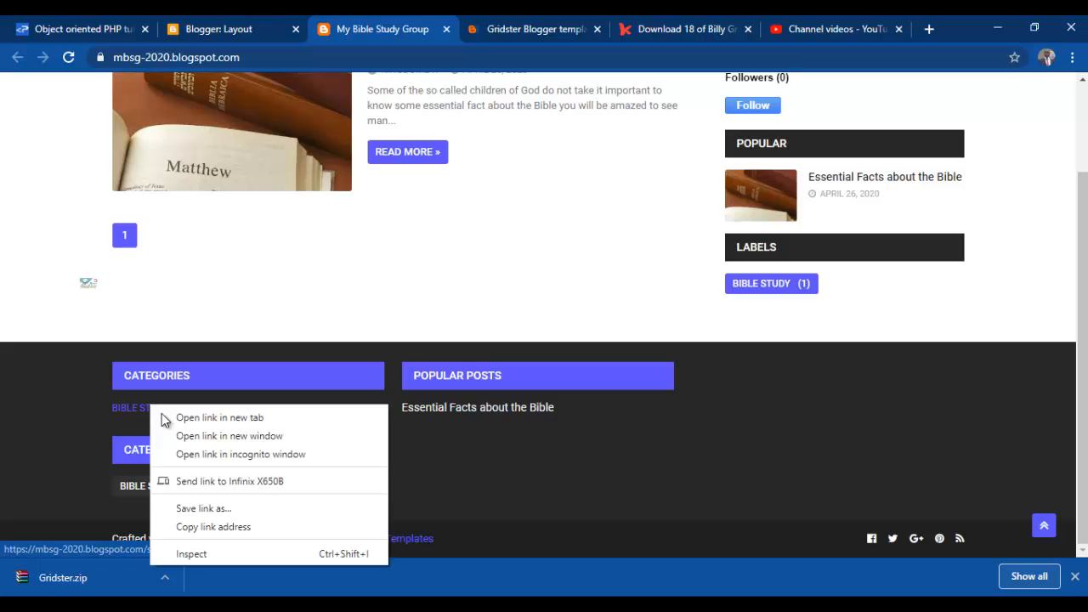
click(227, 527)
click(220, 28)
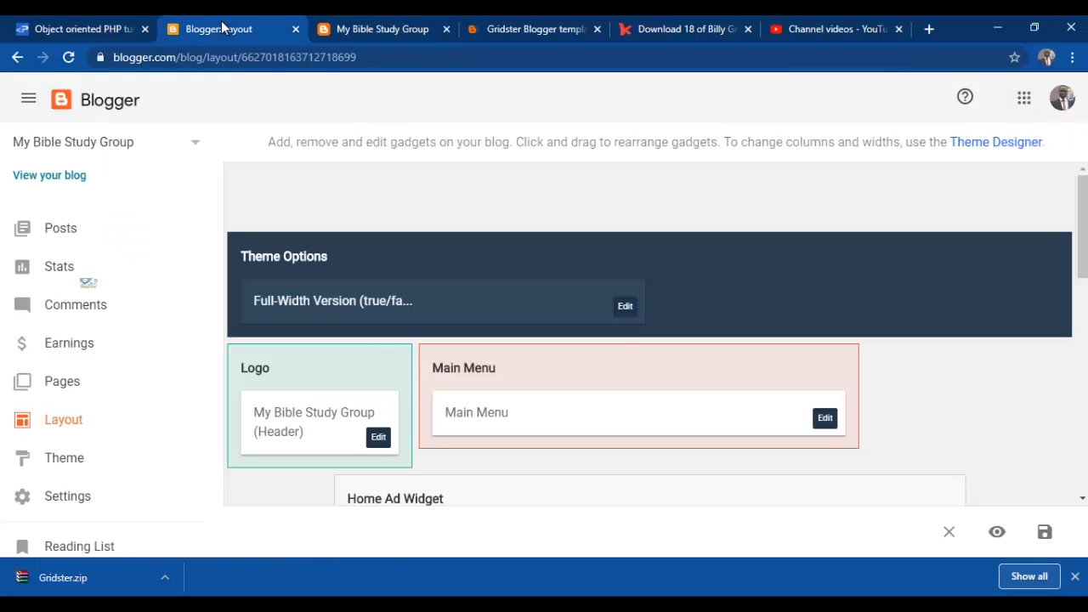
mouse_move(613, 578)
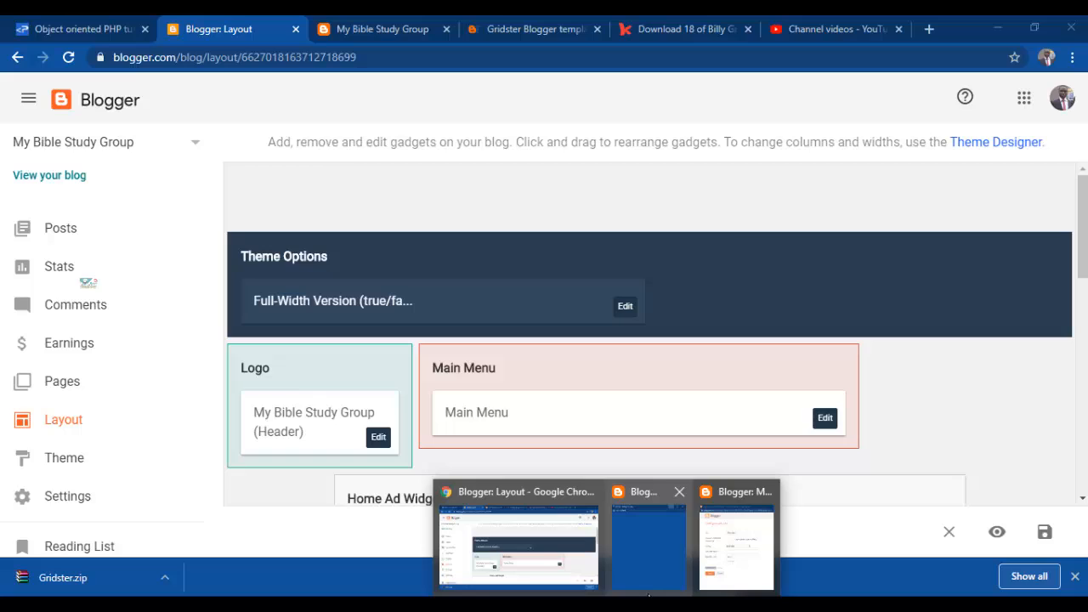
click(730, 550)
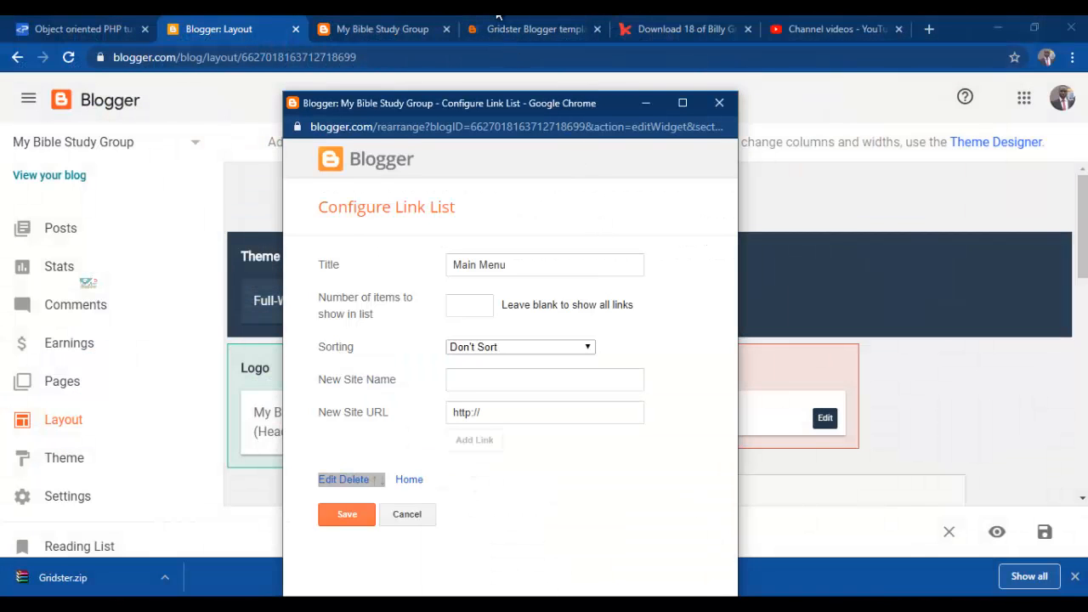
Step: Set the link list's title to Bible Study and choose Don't Sort for its sorting
key(super+Up)
click(272, 187)
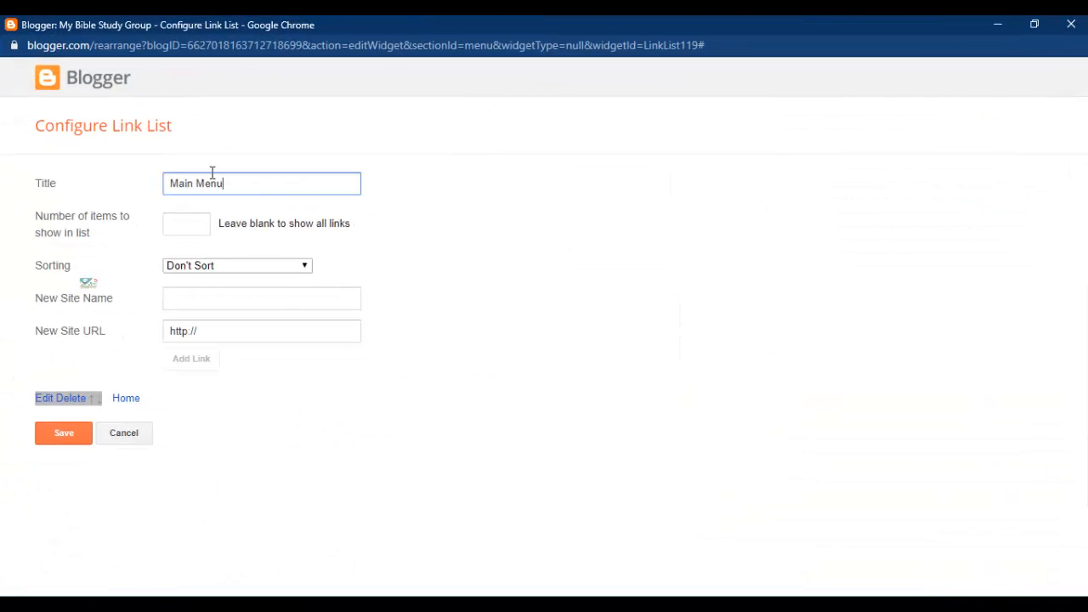
drag(226, 184, 155, 179)
text(Bible Study)
click(219, 266)
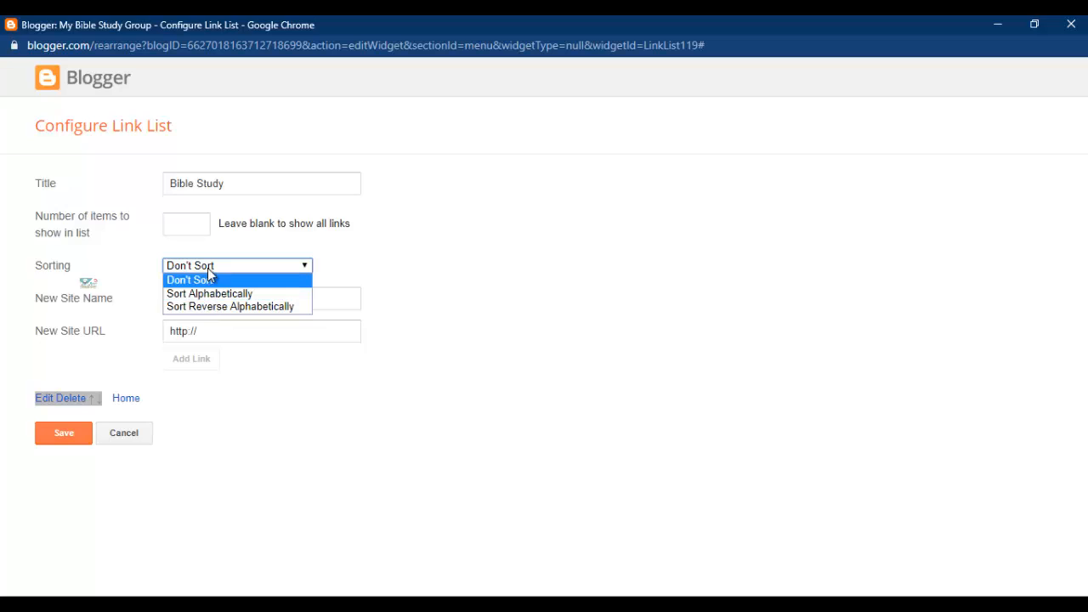
click(209, 280)
Step: Enter Bible Study as the name of the new site link
click(198, 299)
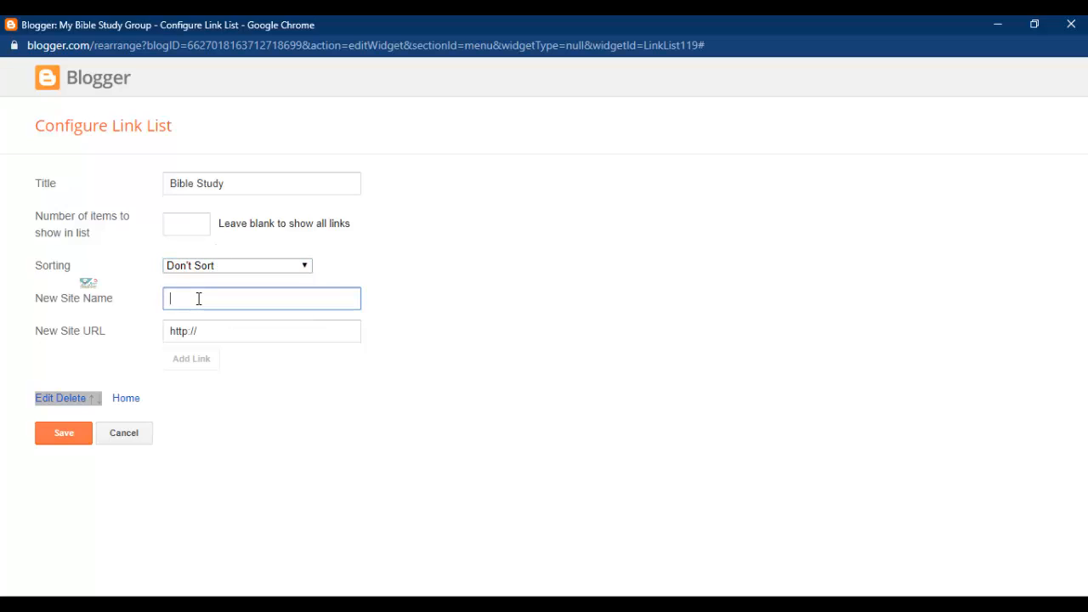
text(Bibl)
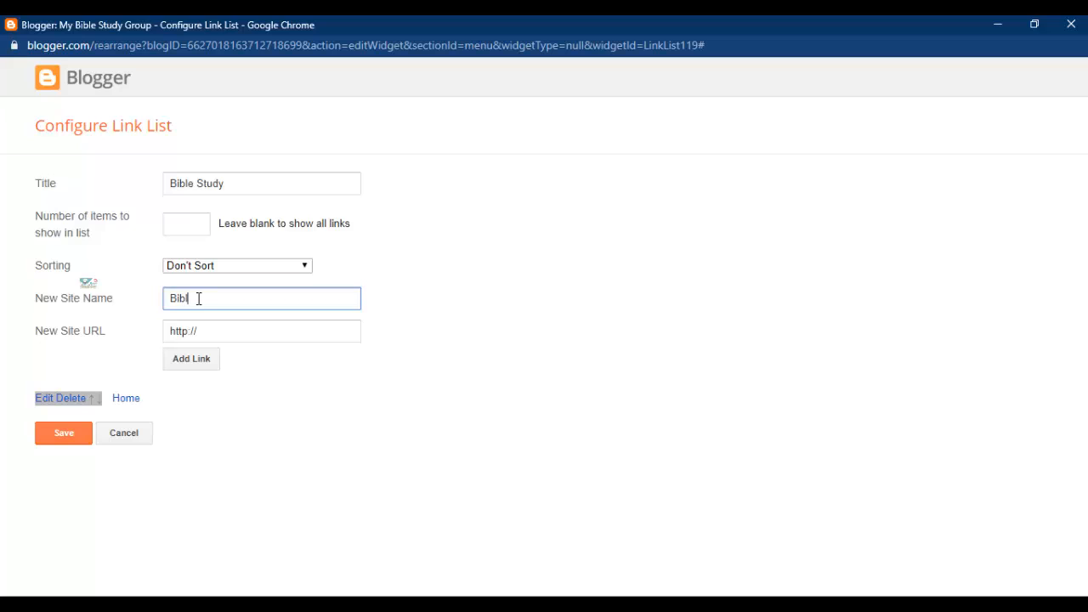
text(e STudy)
click(211, 299)
key(BackSpace)
text(t)
Step: Paste the copied label address as the new site URL without its ?&max-results=6 ending, add the link, and minimize the configuration window
click(222, 325)
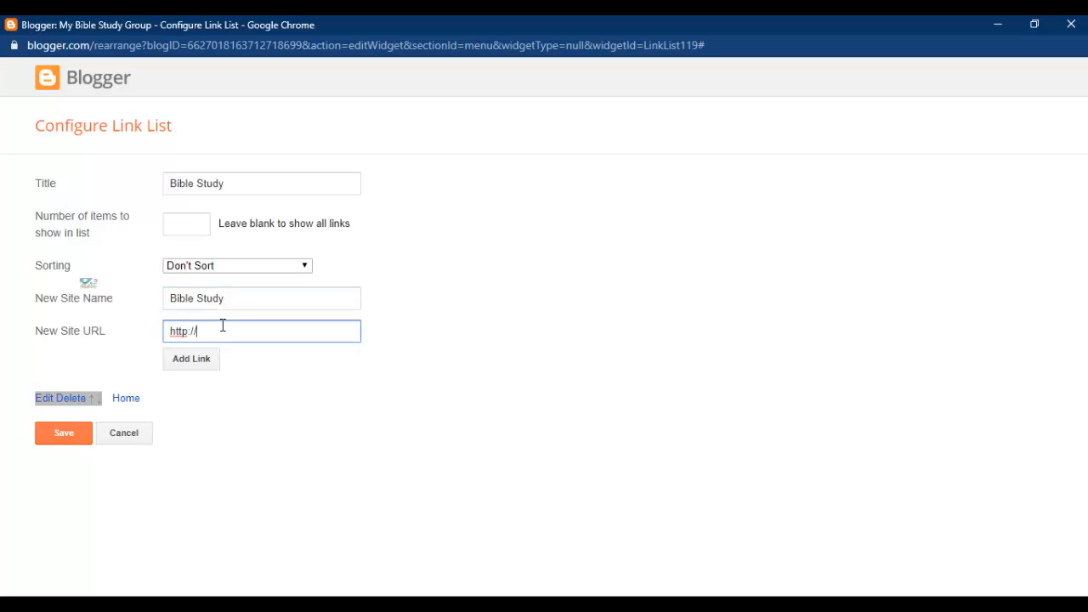
drag(223, 328, 132, 321)
key(ctrl+v)
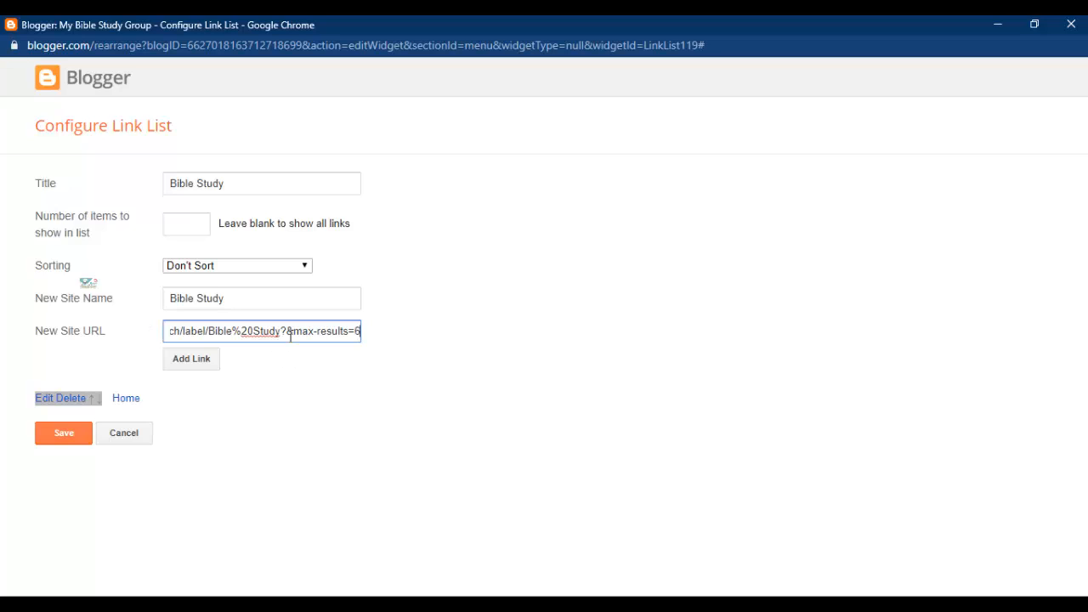
key(BackSpace)
key(BackSpace)
key(BackSpace)
key(BackSpace)
key(BackSpace)
key(BackSpace)
key(BackSpace)
key(BackSpace)
key(BackSpace)
key(BackSpace)
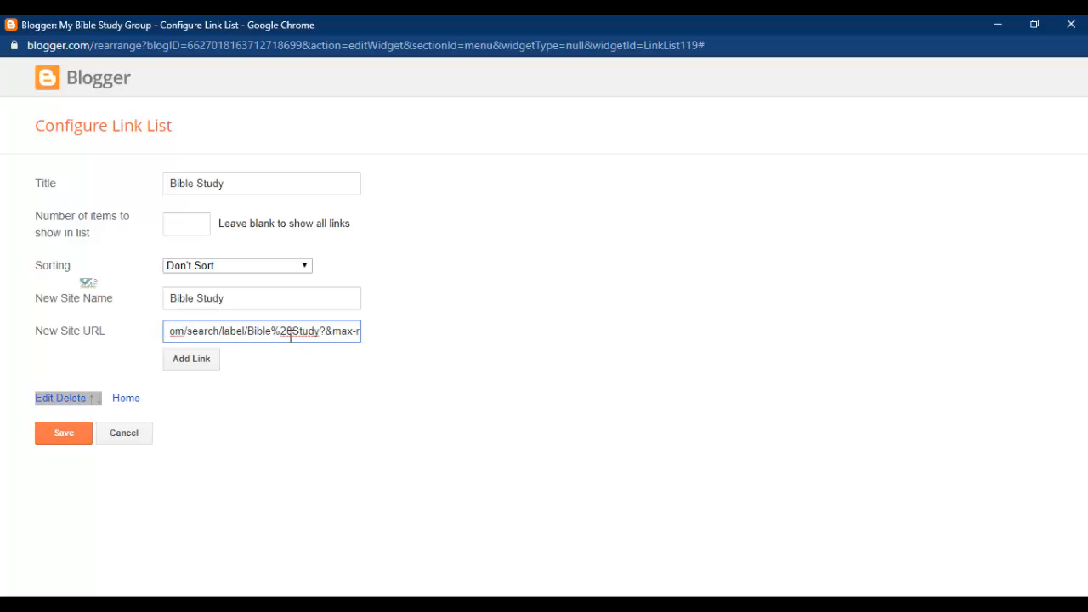
key(BackSpace)
key(BackSpace)
key(BackSpace)
key(BackSpace)
key(BackSpace)
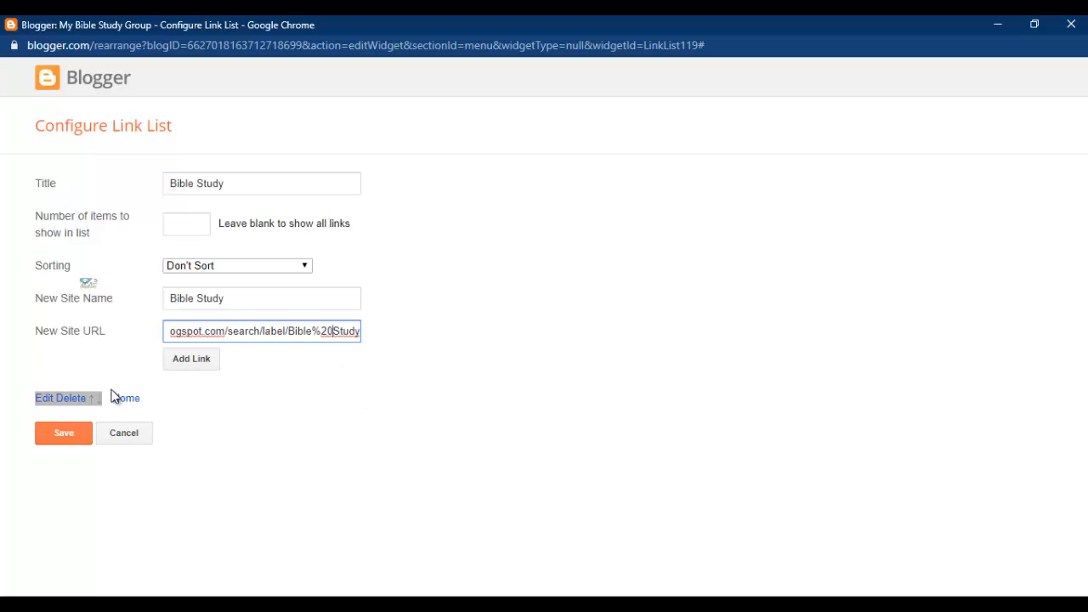
click(193, 357)
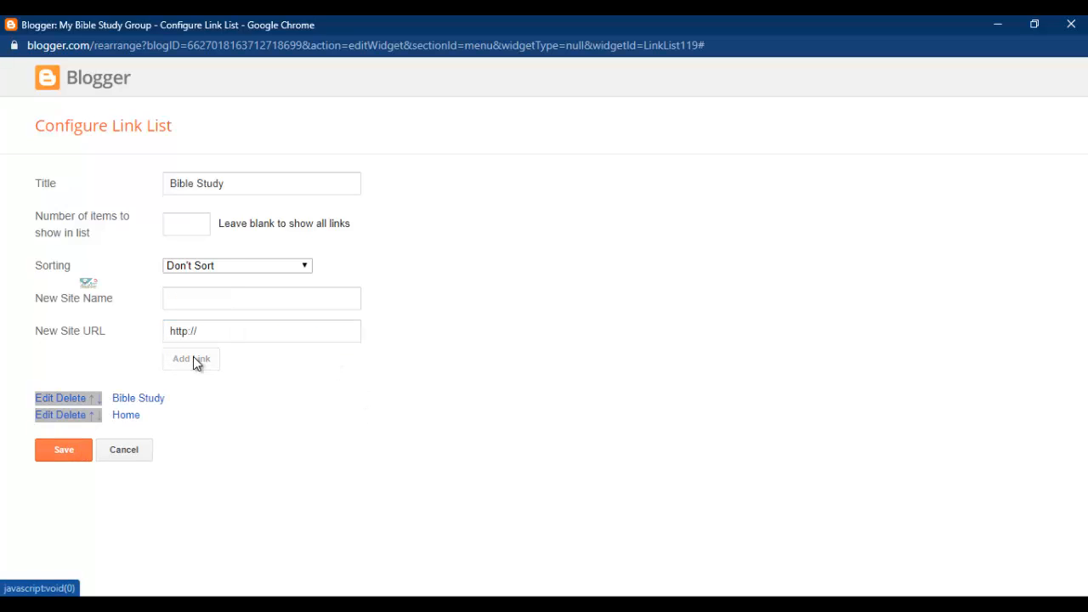
click(1033, 24)
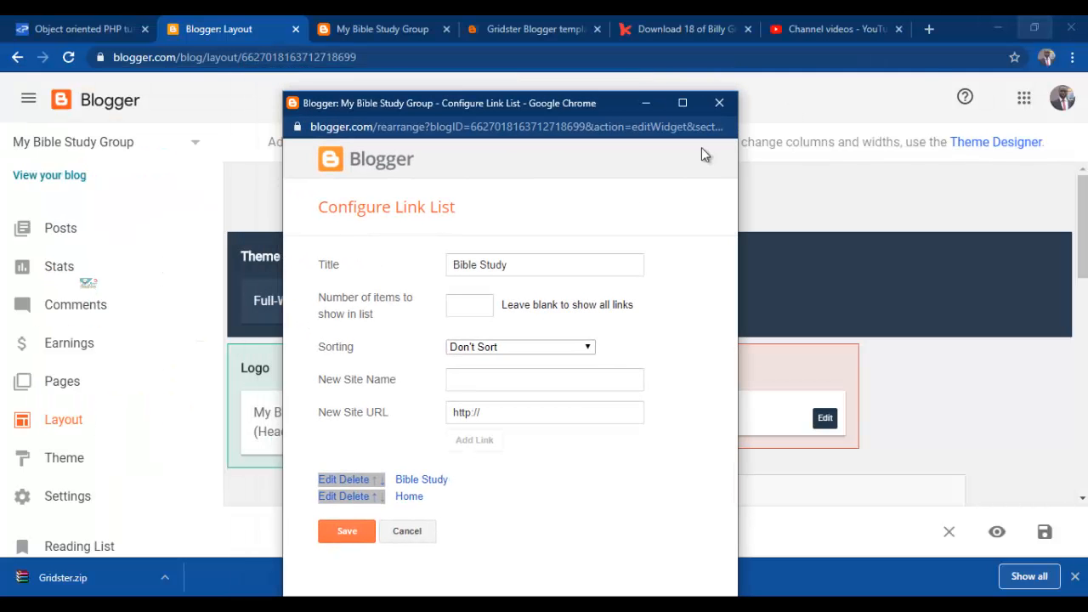
click(647, 103)
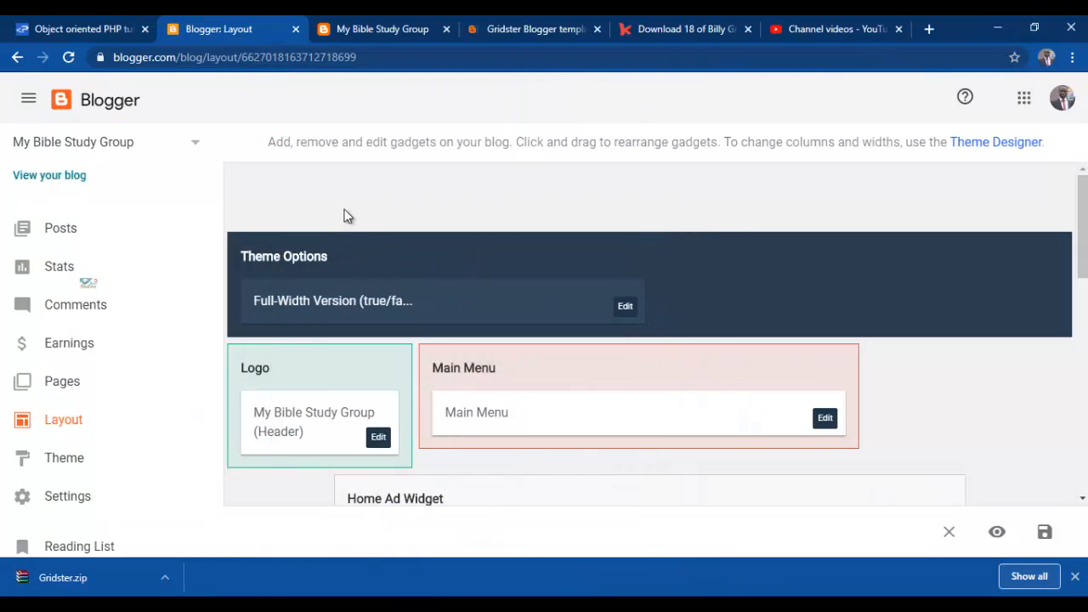
Step: Open the blog's Pages list in a new browser tab and copy the link address of the Contact Us page
right_click(68, 383)
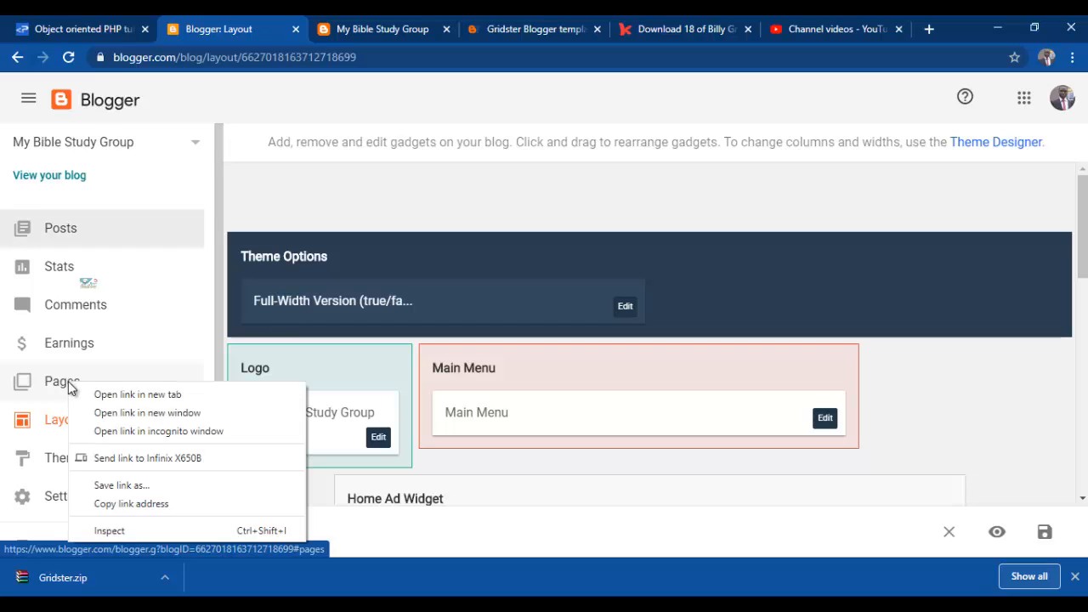
click(103, 396)
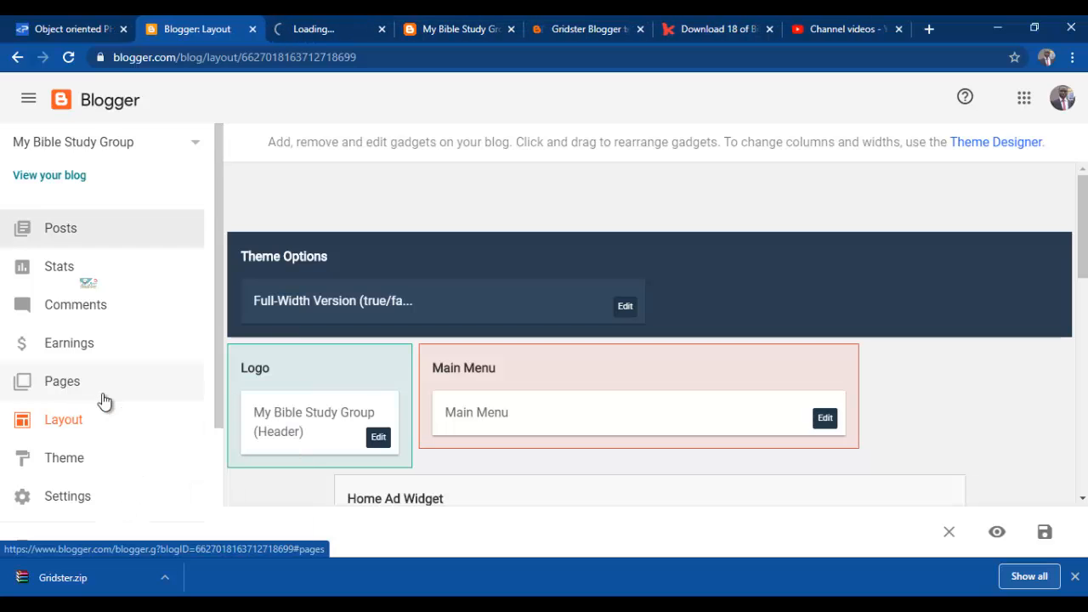
click(314, 29)
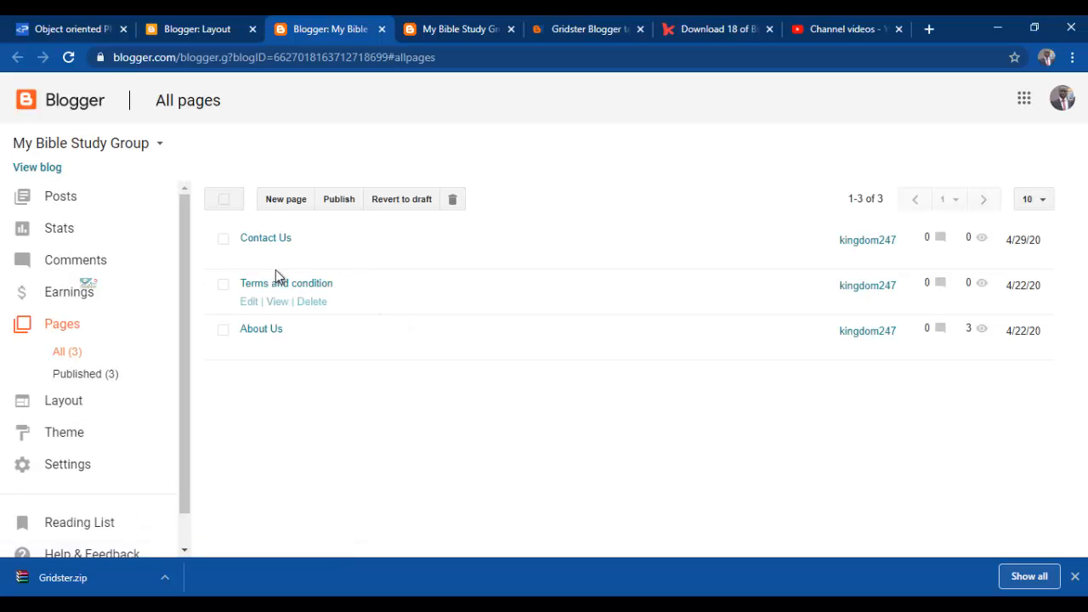
click(252, 242)
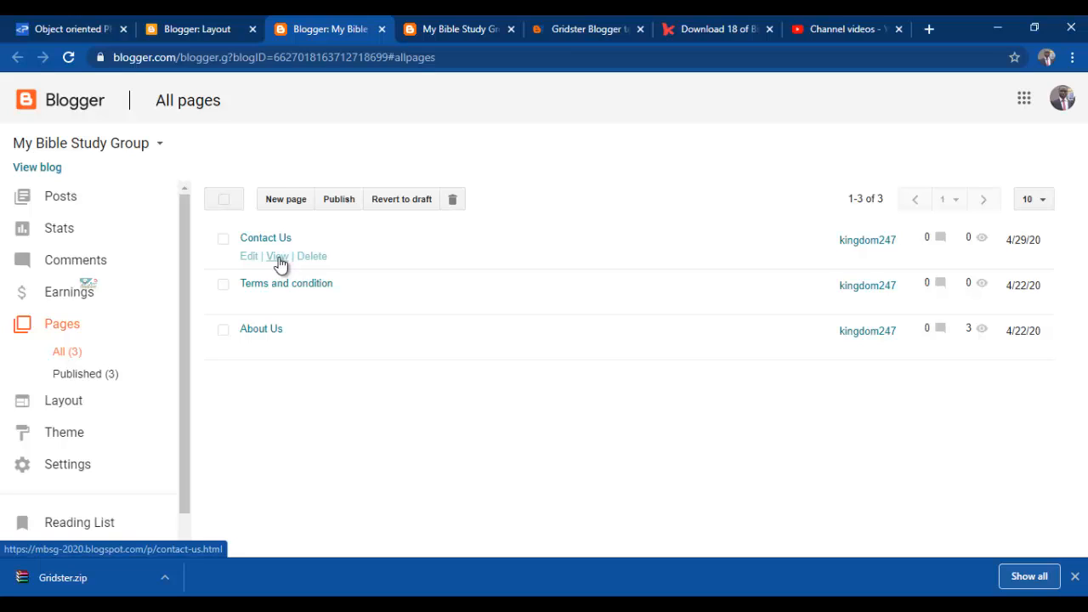
right_click(279, 259)
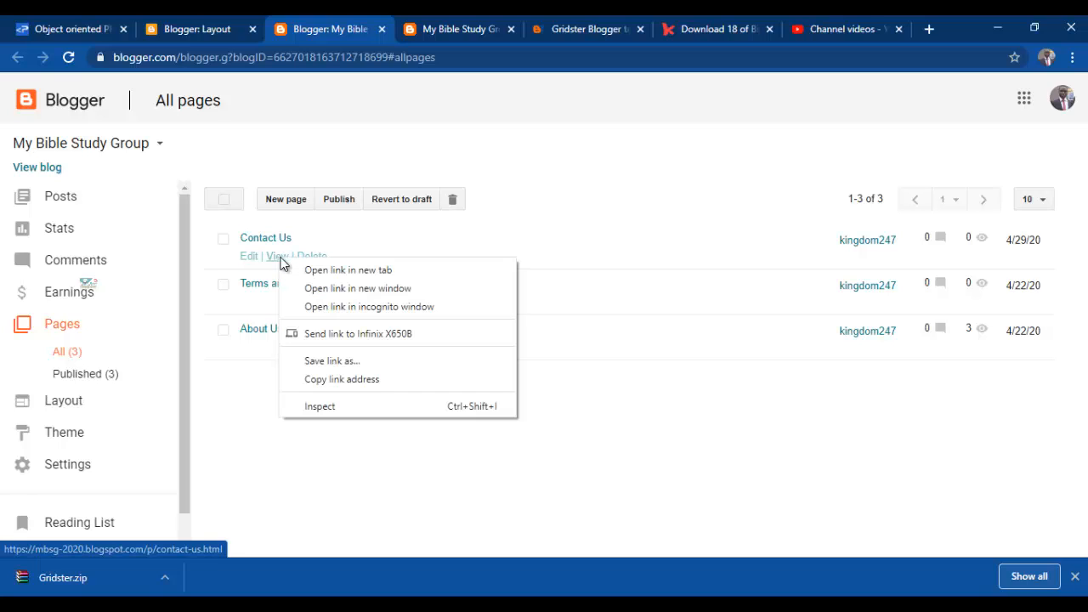
click(337, 381)
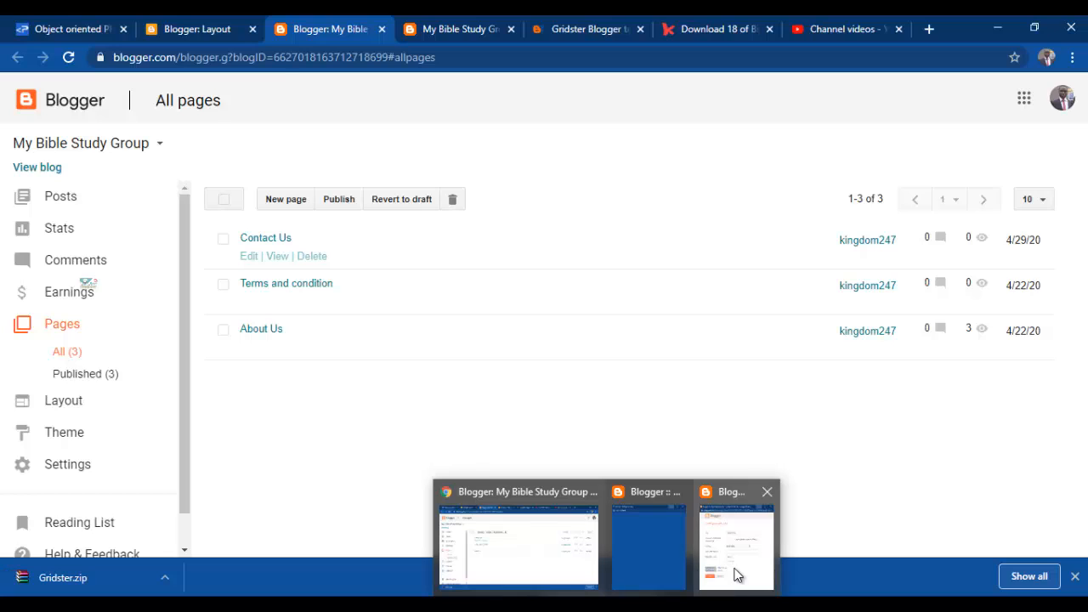
Step: In the Configure Link List window, move the Home link above Bible Study and set the list's title to Contact Us
click(737, 574)
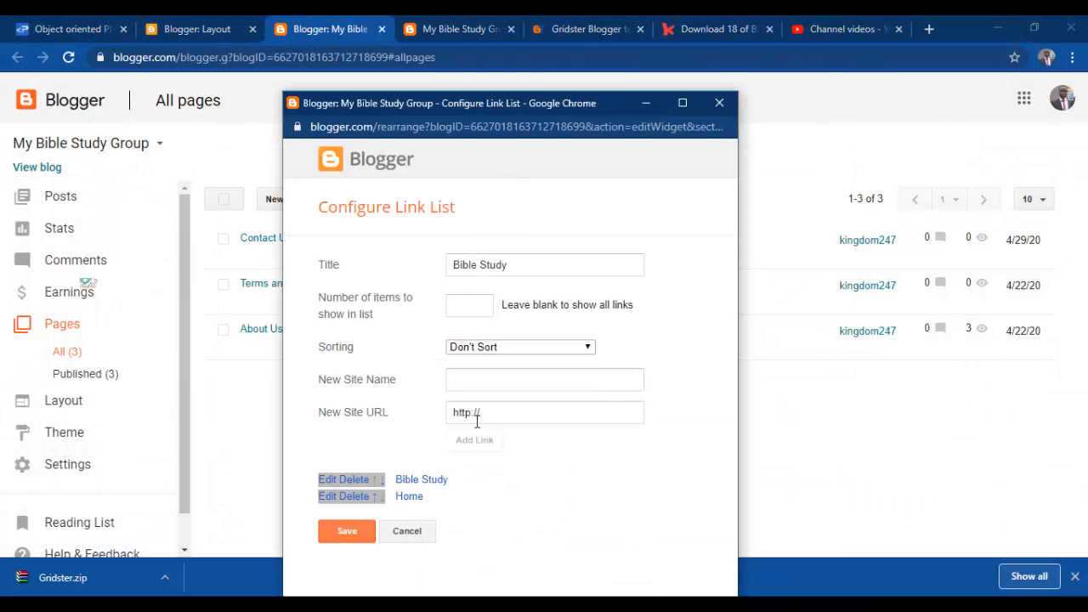
click(383, 482)
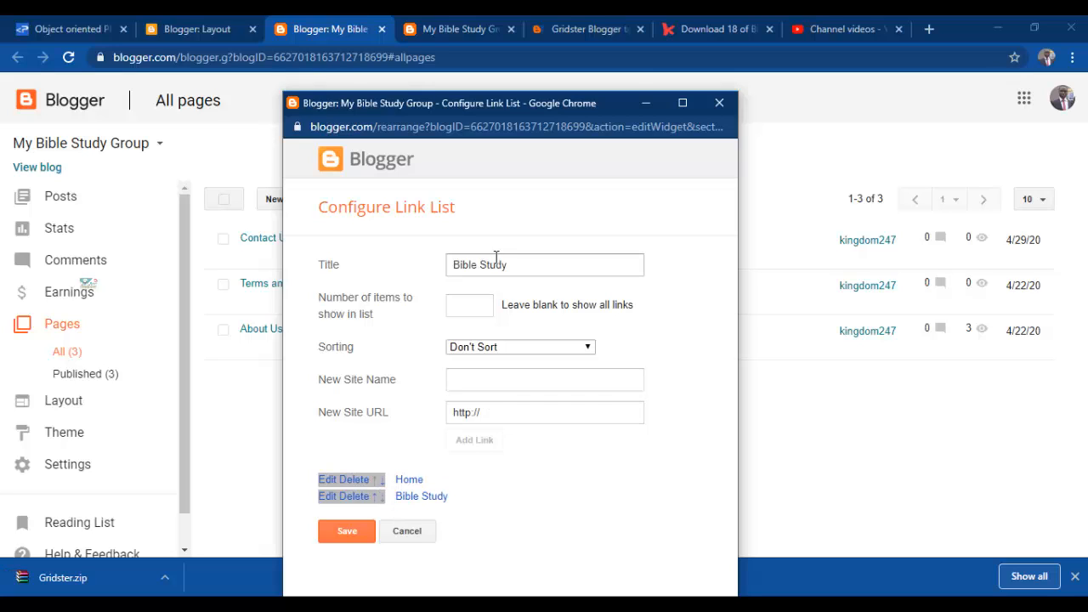
drag(508, 264, 429, 271)
text(Contact Us)
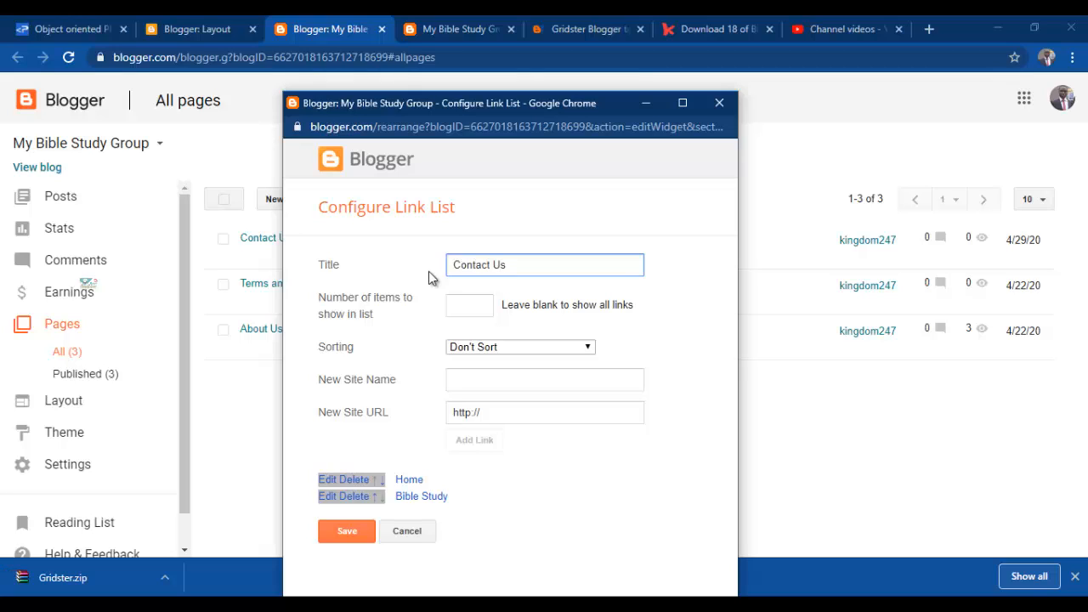
Step: Add a new site link named Contact Us with the copied page address as its URL
click(490, 380)
text(Co)
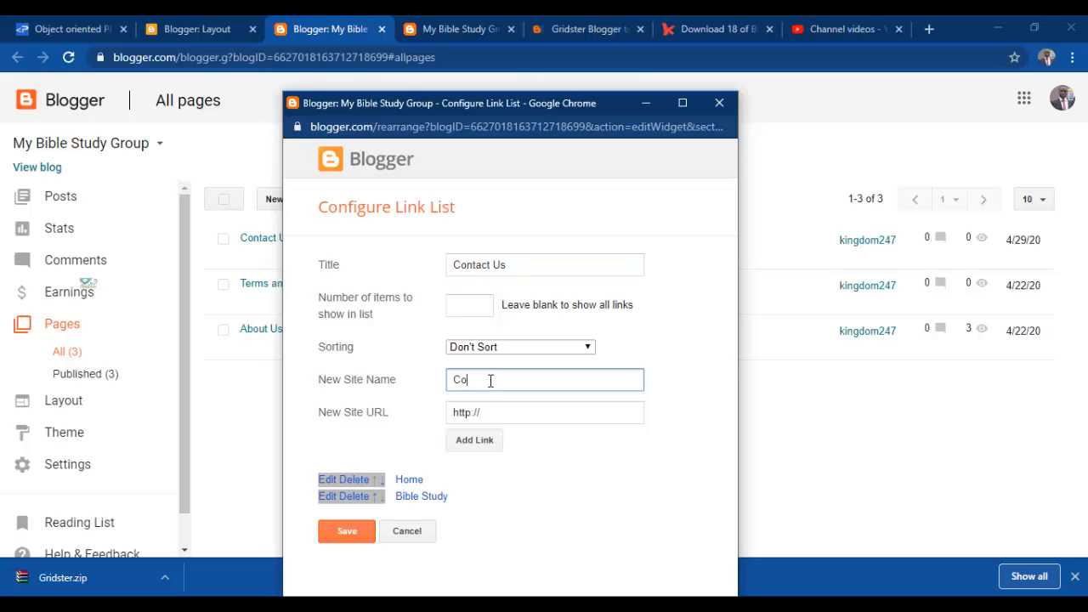
text(ntact Us)
key(Tab)
key(ctrl+v)
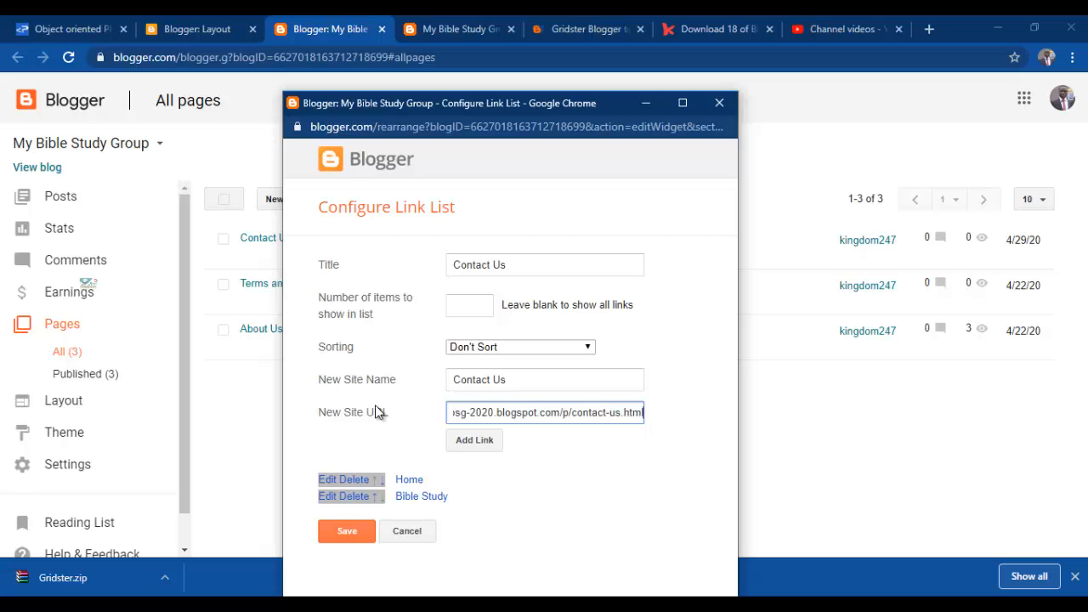
click(469, 442)
Step: Arrange the menu links in the order Home, Bible Study, Contact Us and save the link list
click(383, 487)
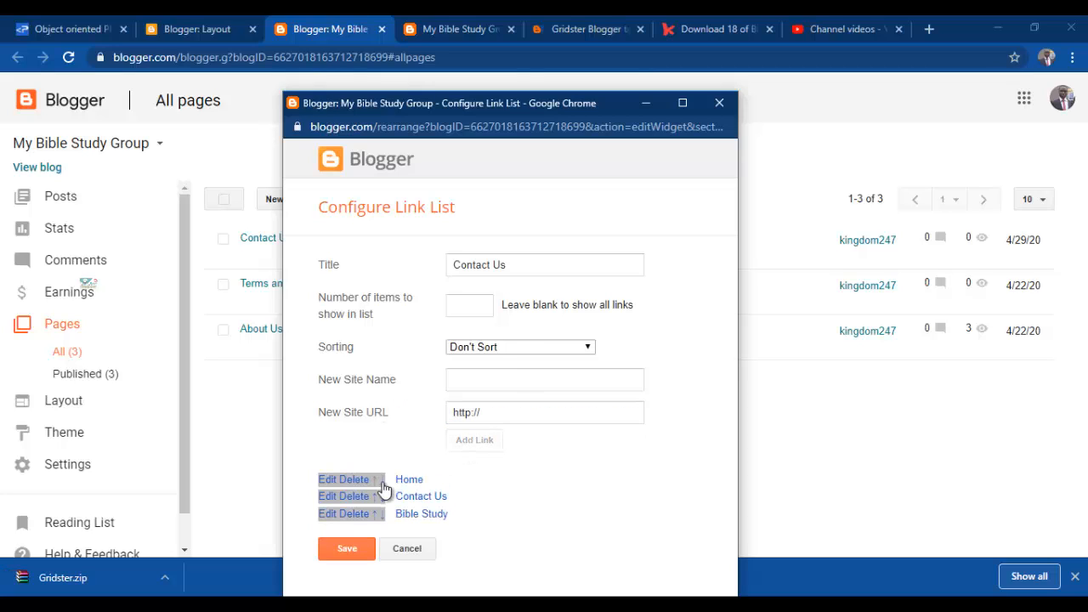
click(382, 487)
click(382, 487)
click(383, 511)
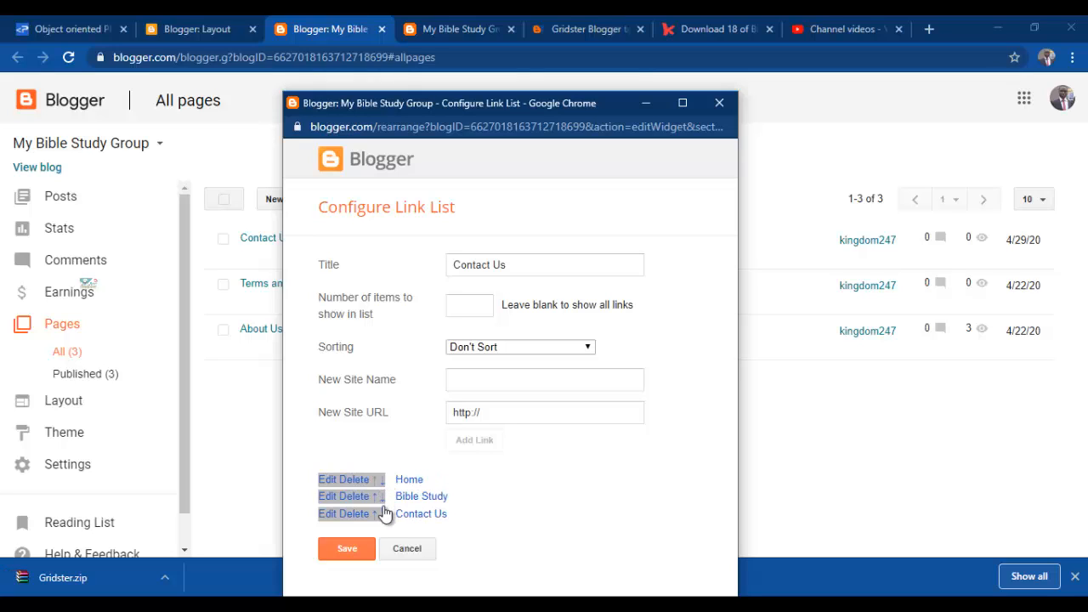
click(354, 551)
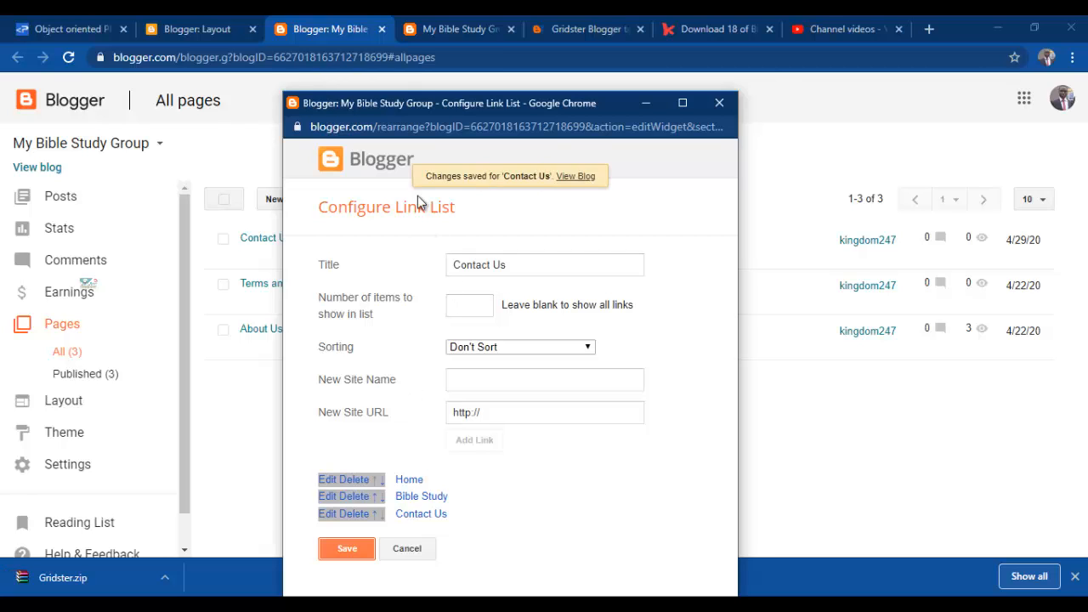
Step: Reload the live blog at mbsg-2020.blogspot.com and check the main menu links in its header
click(428, 29)
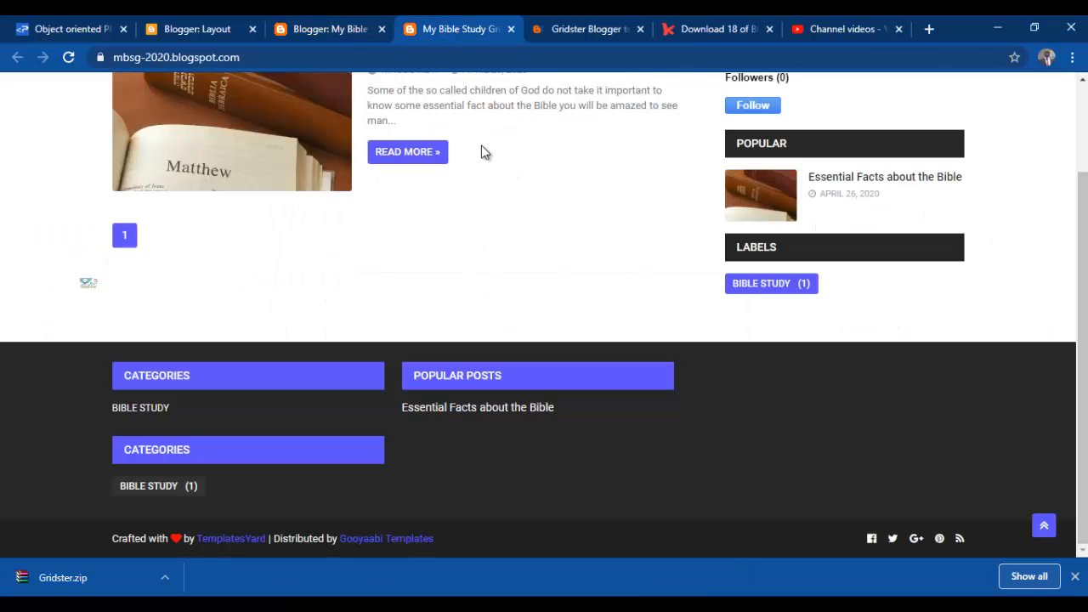
click(339, 57)
key(Return)
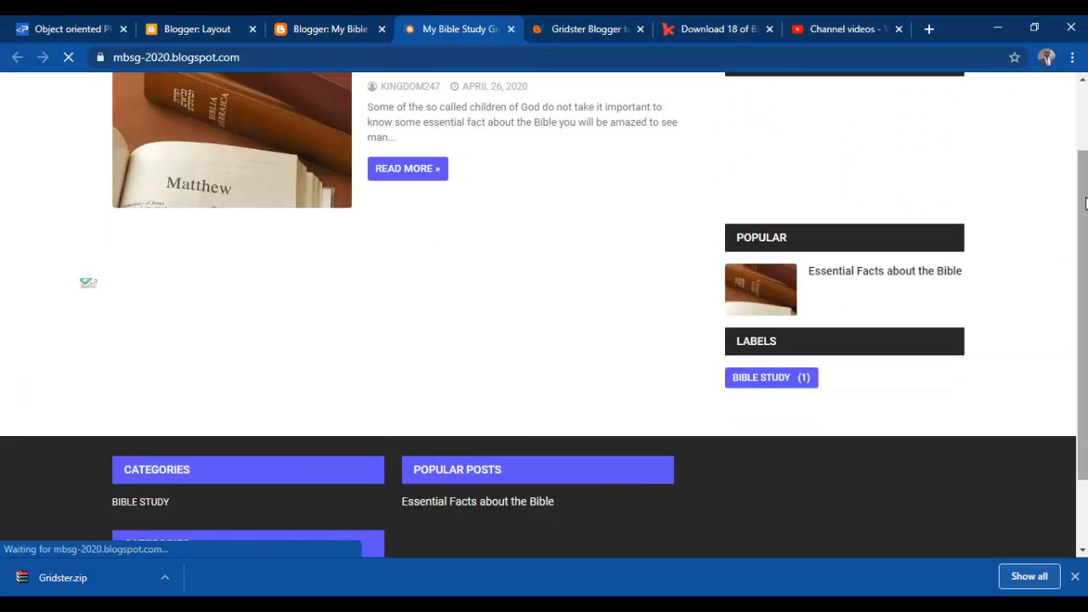
drag(1081, 216, 1082, 109)
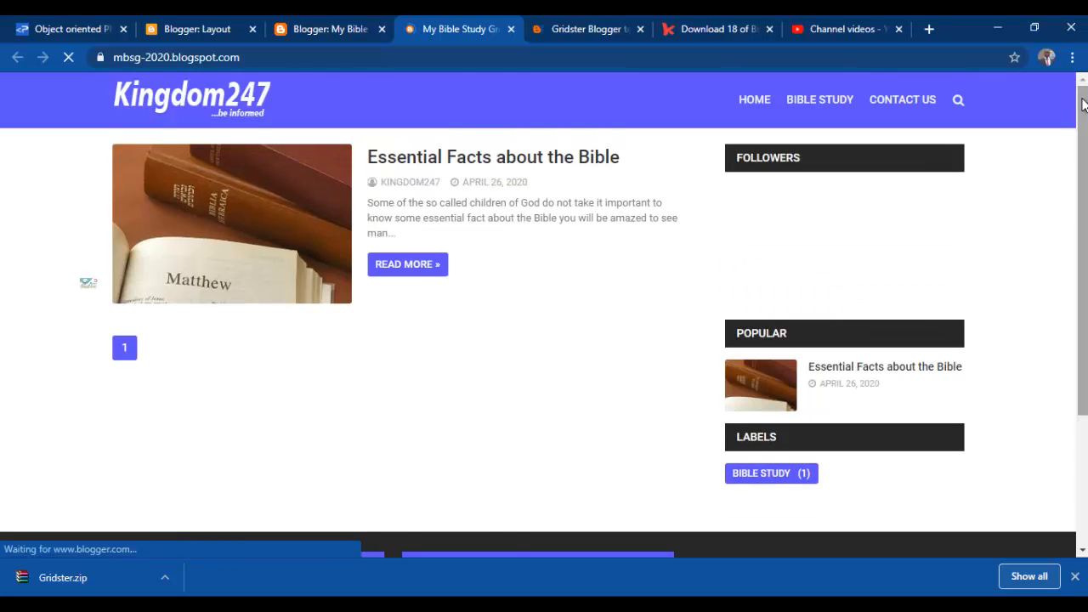